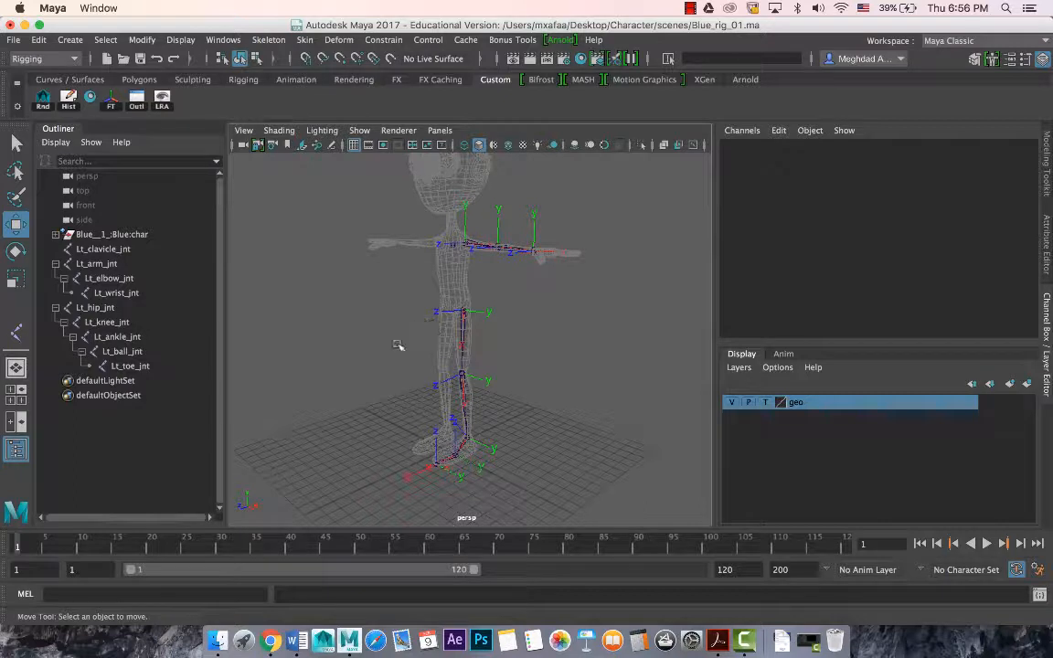
Step: Collapse the Lt_arm_jnt hierarchy in the Outliner and show the left leg joints in a full-size side view
left_click_drag(370, 348, 437, 353, "alt")
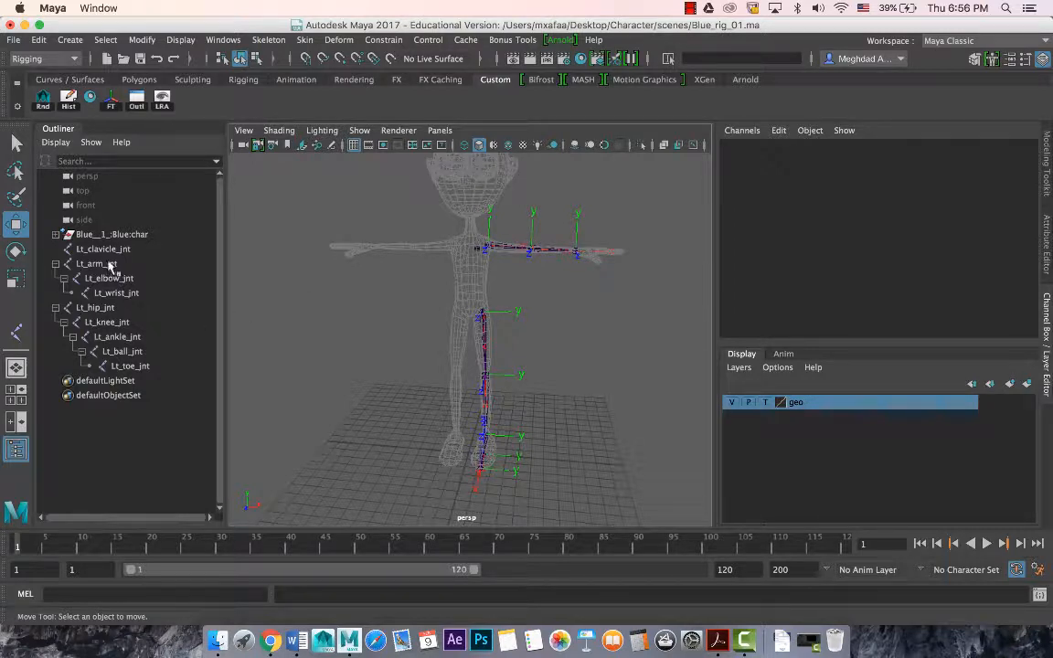
left_click(56, 264)
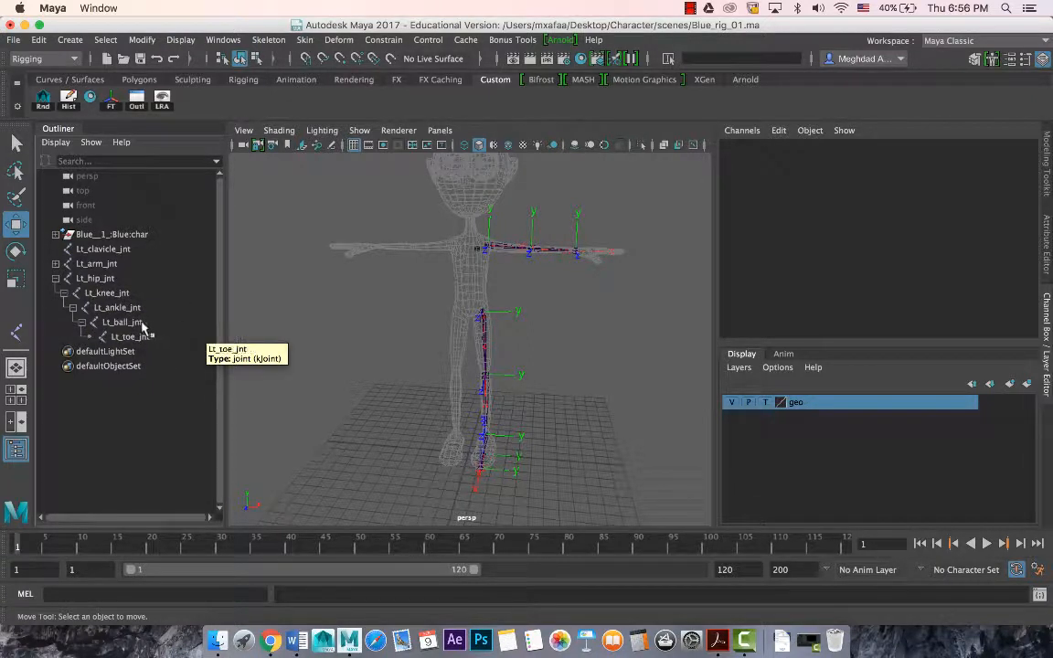
left_click(137, 322)
left_click(132, 337)
left_click_drag(463, 370, 439, 439, "alt")
key("space")
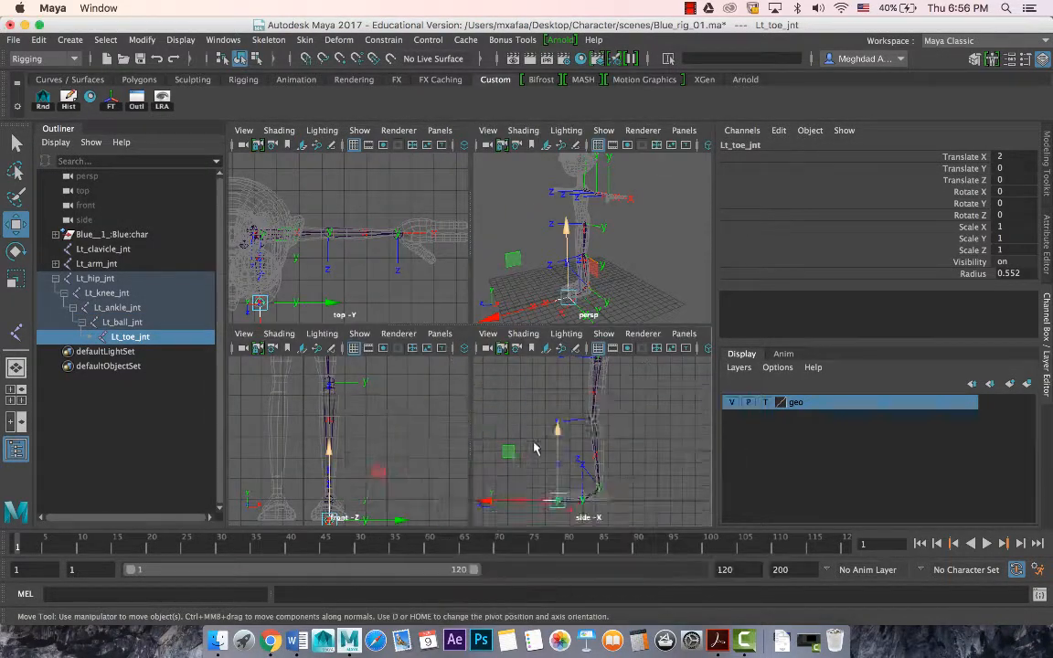
key("space")
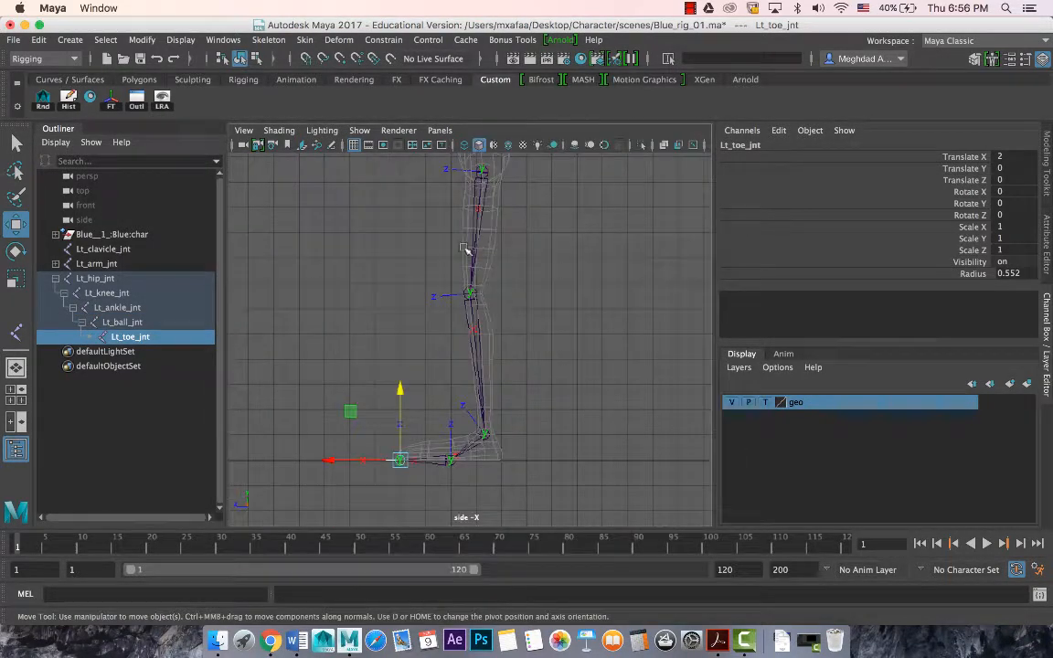
Step: Examine each joint of the left leg chain in turn, from Lt_hip_jnt down to Lt_toe_jnt
left_click(96, 278)
left_click(105, 293)
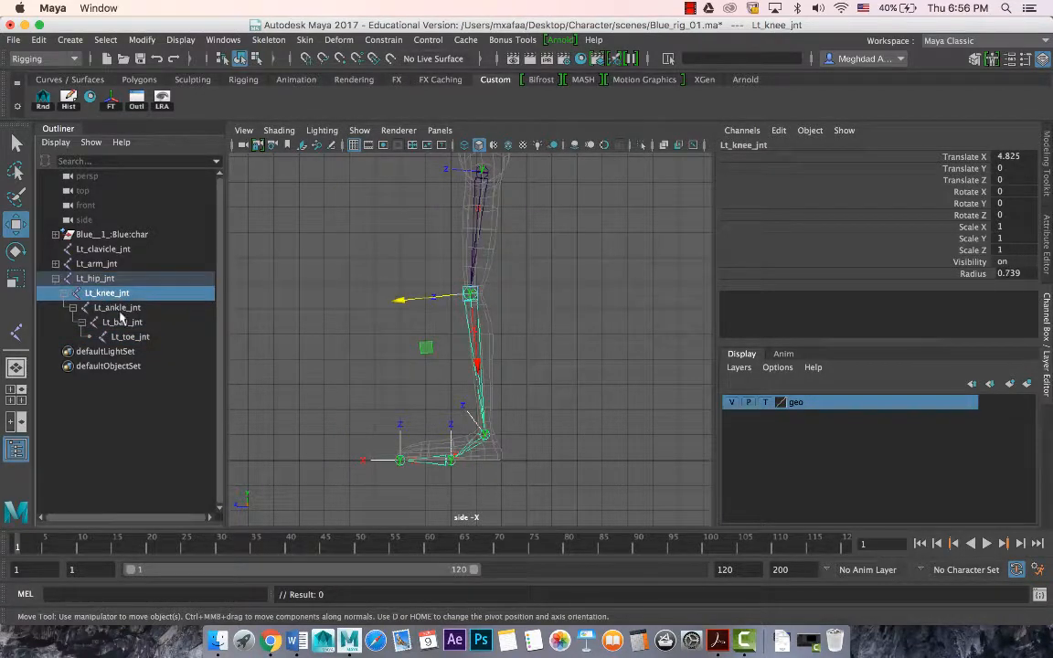
left_click(117, 307)
left_click(128, 322)
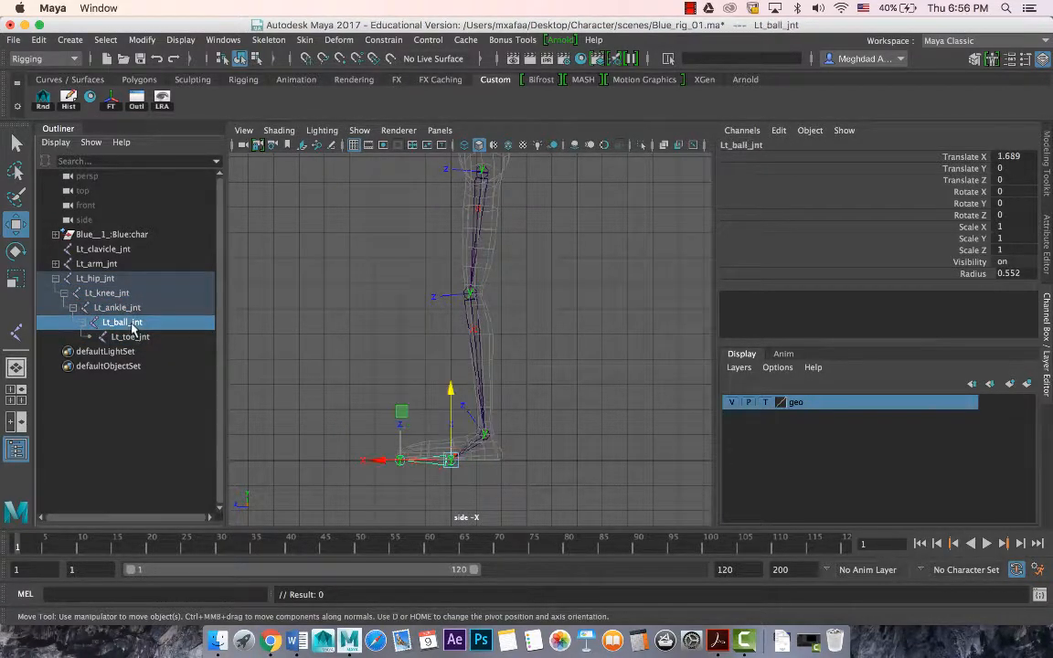
left_click(131, 336)
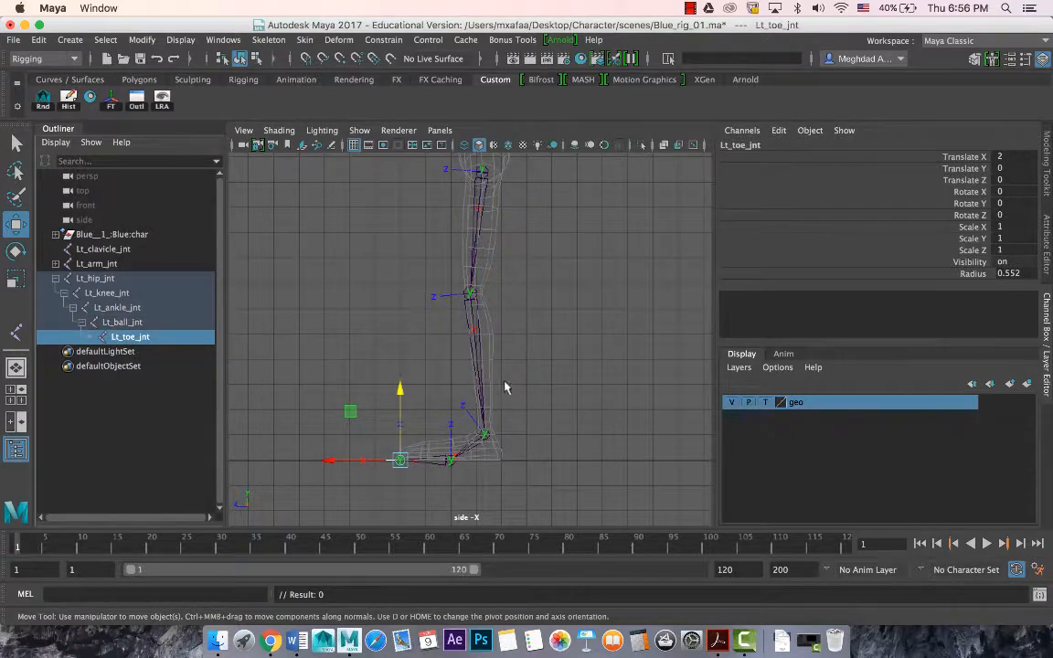
Step: Create an IK handle running from Lt_hip_jnt to Lt_ankle_jnt
mouse_move(427, 383)
middle_mouse_down("alt")
mouse_move(442, 420)
mouse_move(439, 393)
middle_mouse_up("alt")
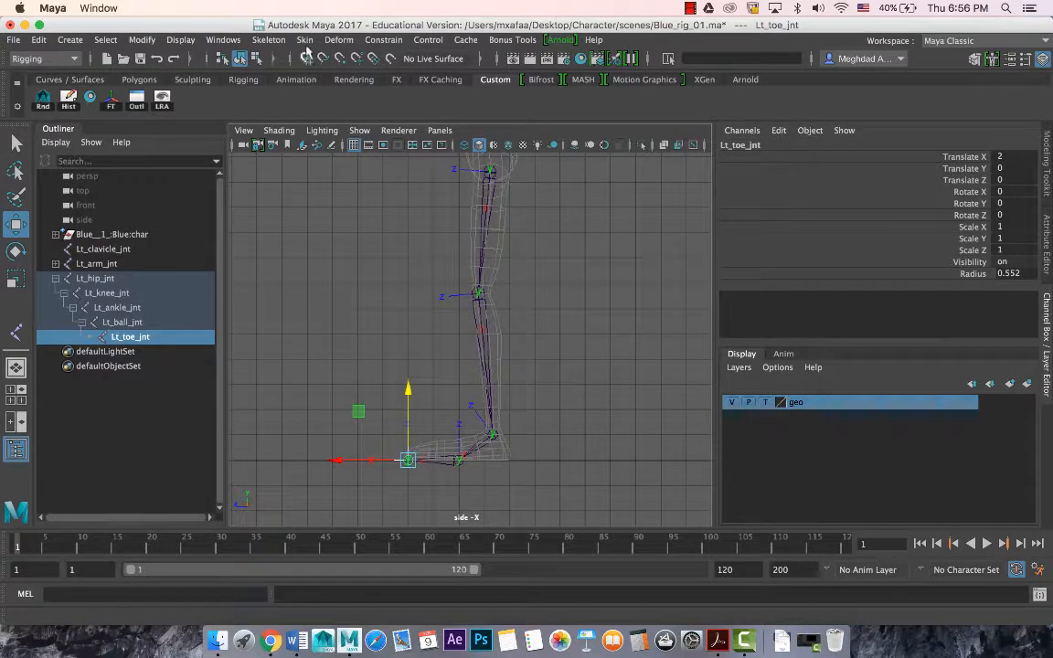
left_click(270, 40)
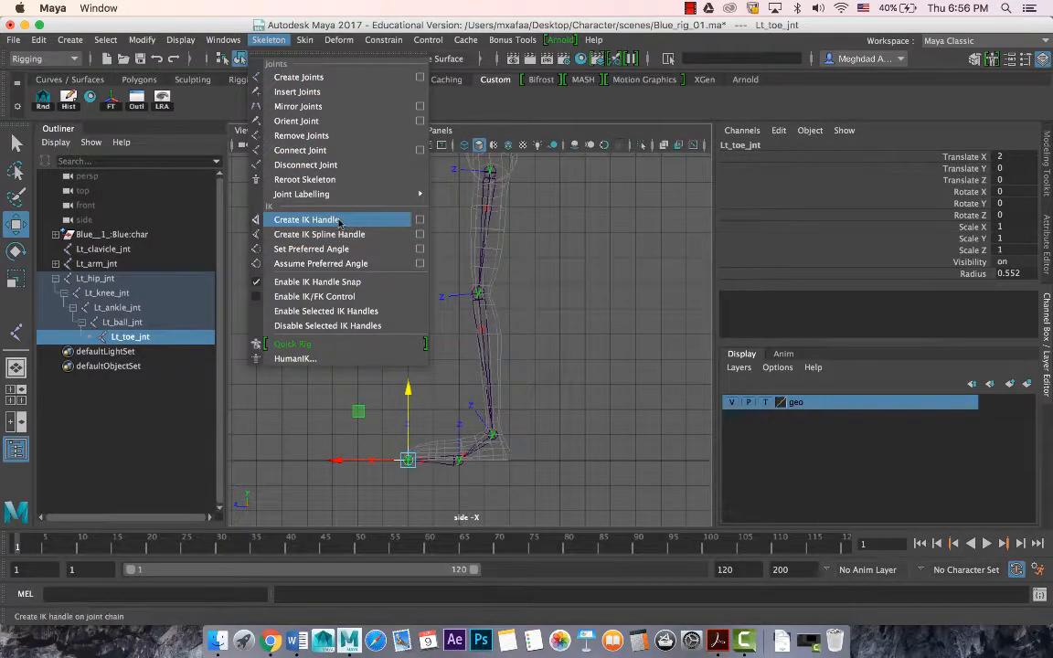
left_click(309, 219)
left_click(491, 174)
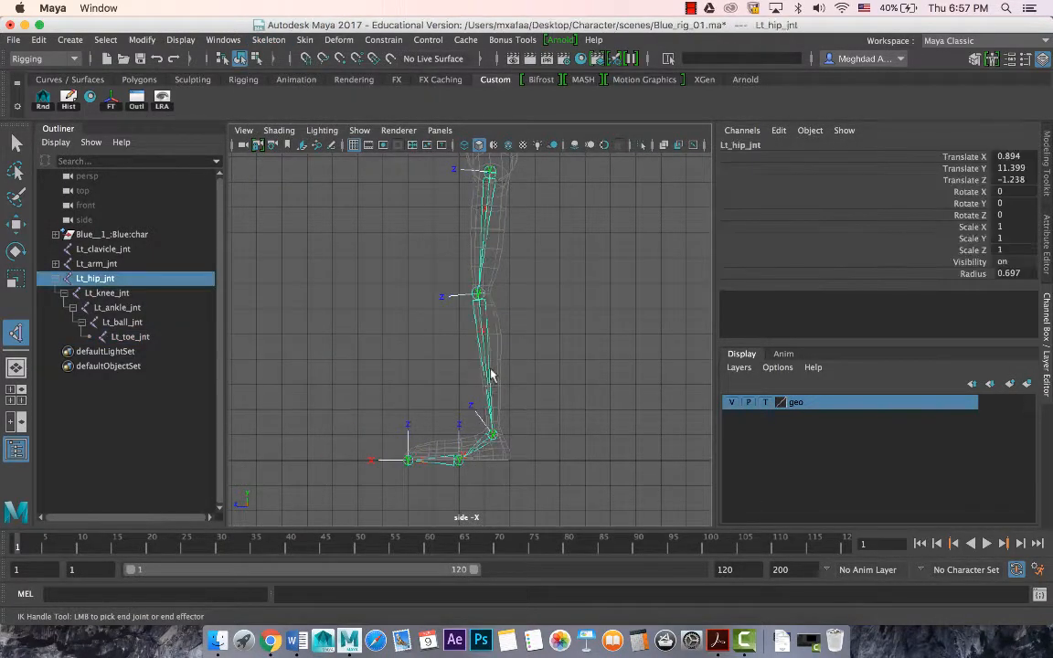
left_click(493, 434)
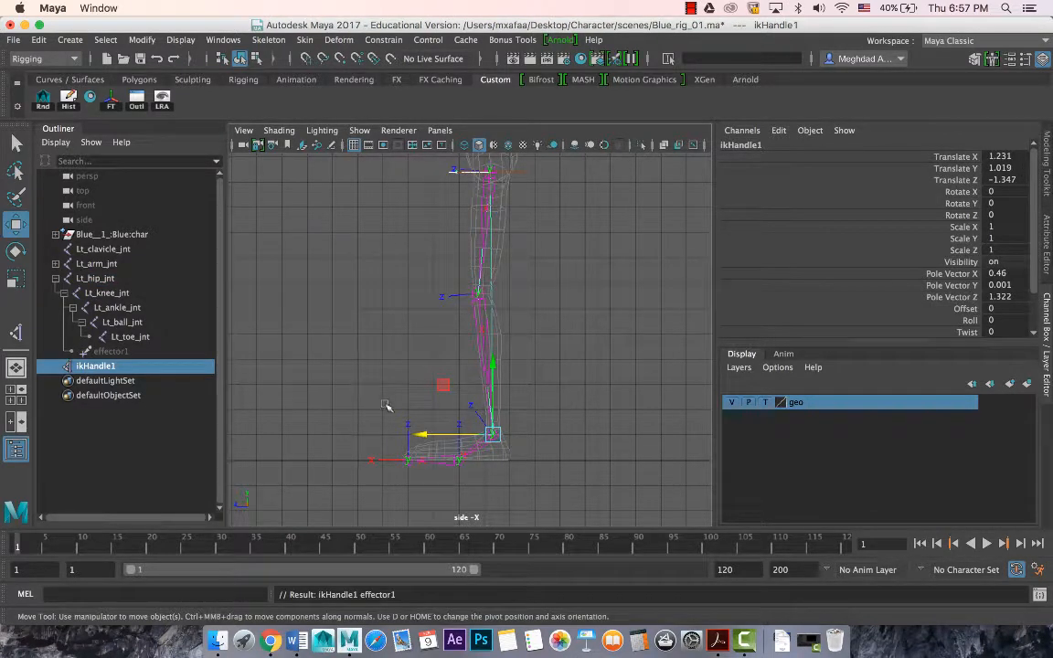
Step: Create a second IK handle running from Lt_ankle_jnt to Lt_ball_jnt
key("y")
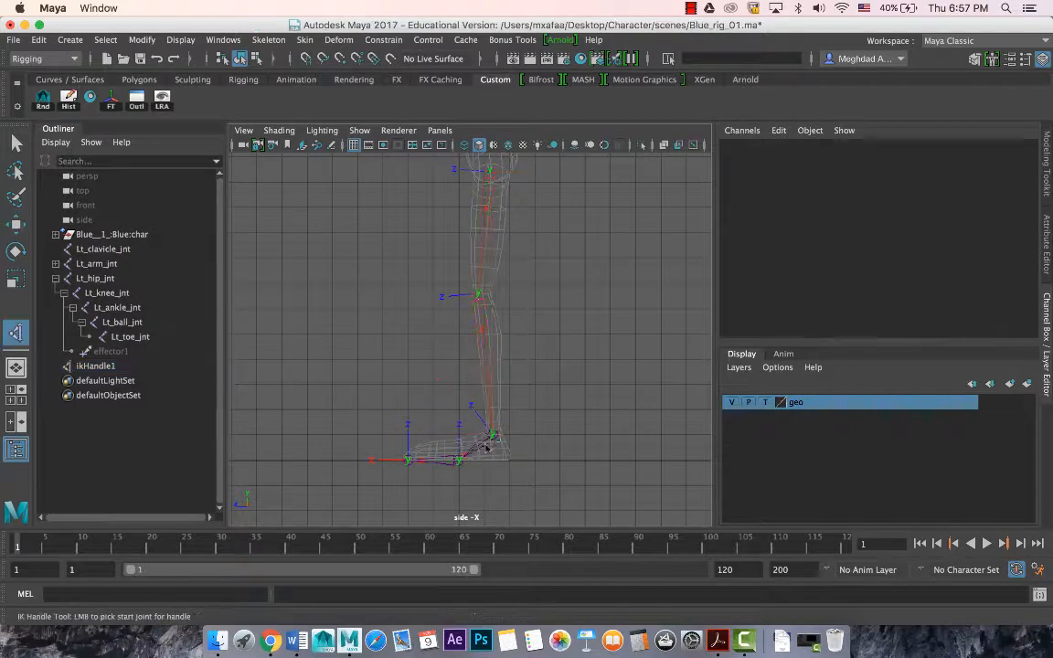
left_click(492, 437)
left_click(459, 462)
key("w")
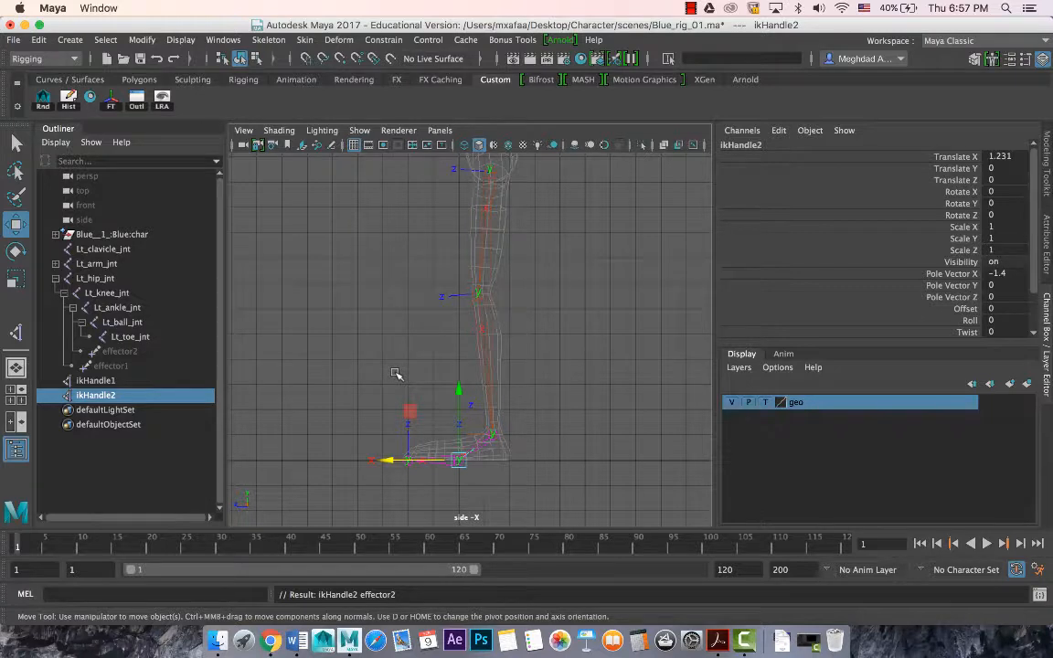
Step: Create a third IK handle running from Lt_ball_jnt to Lt_toe_jnt
key("y")
left_click(409, 461)
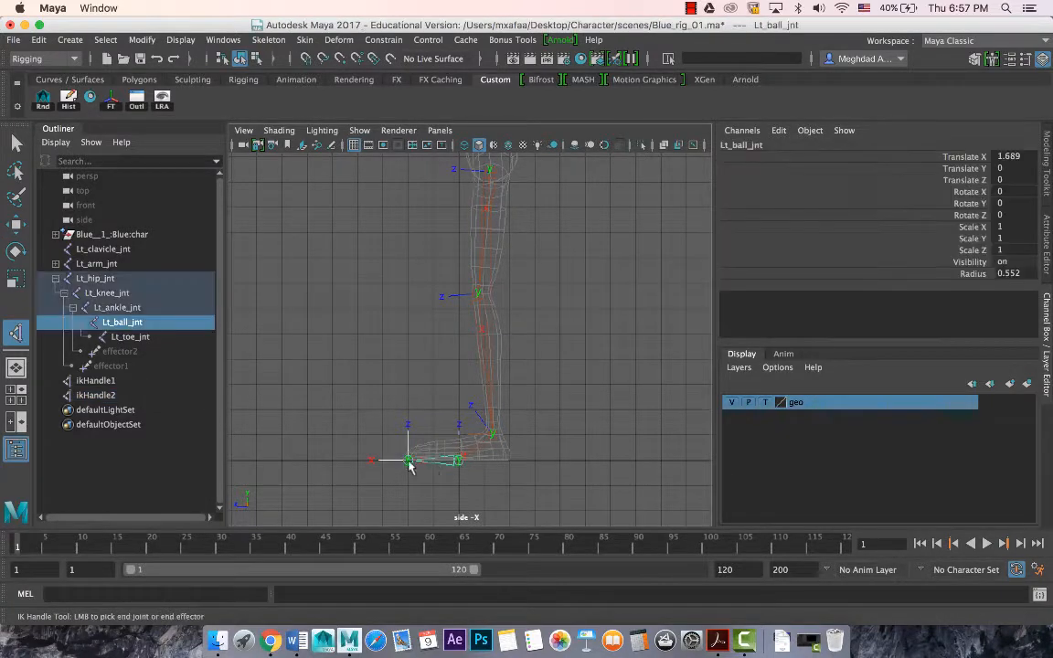
left_click(409, 460)
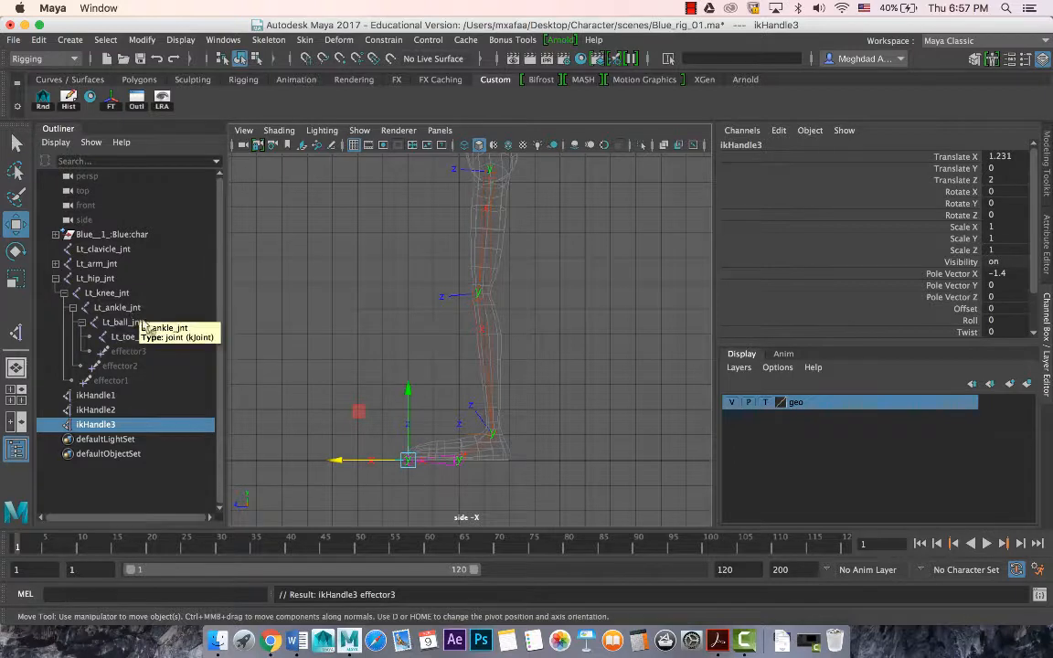
Step: Rename ikHandle1, the hip-to-ankle IK handle, as lt_ankle_ik
left_click(96, 395)
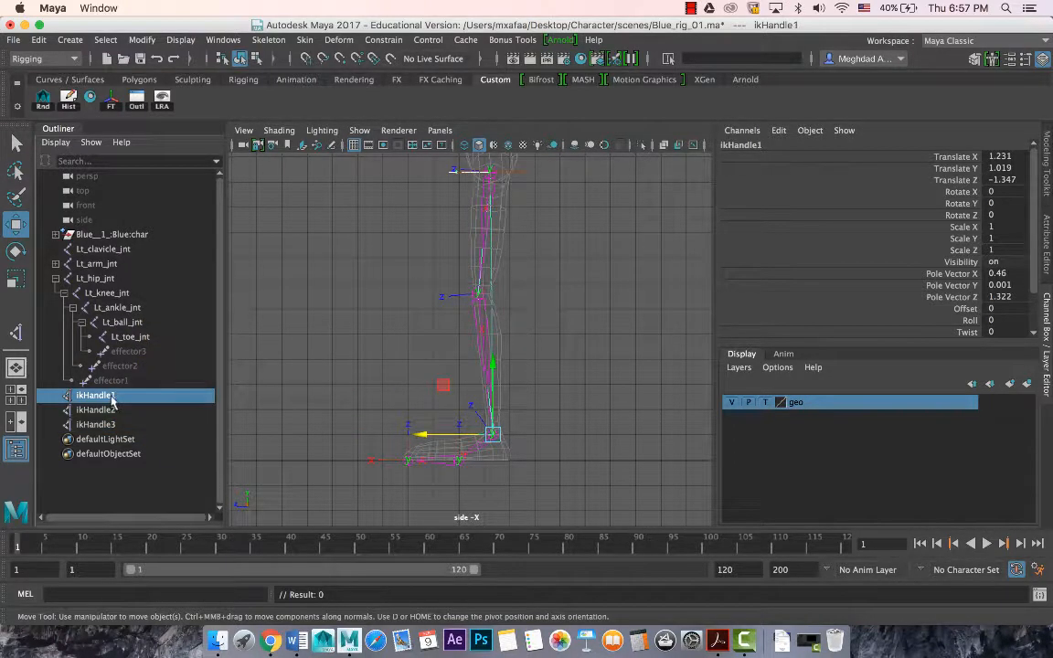
double_click(96, 395)
type("Lt_an")
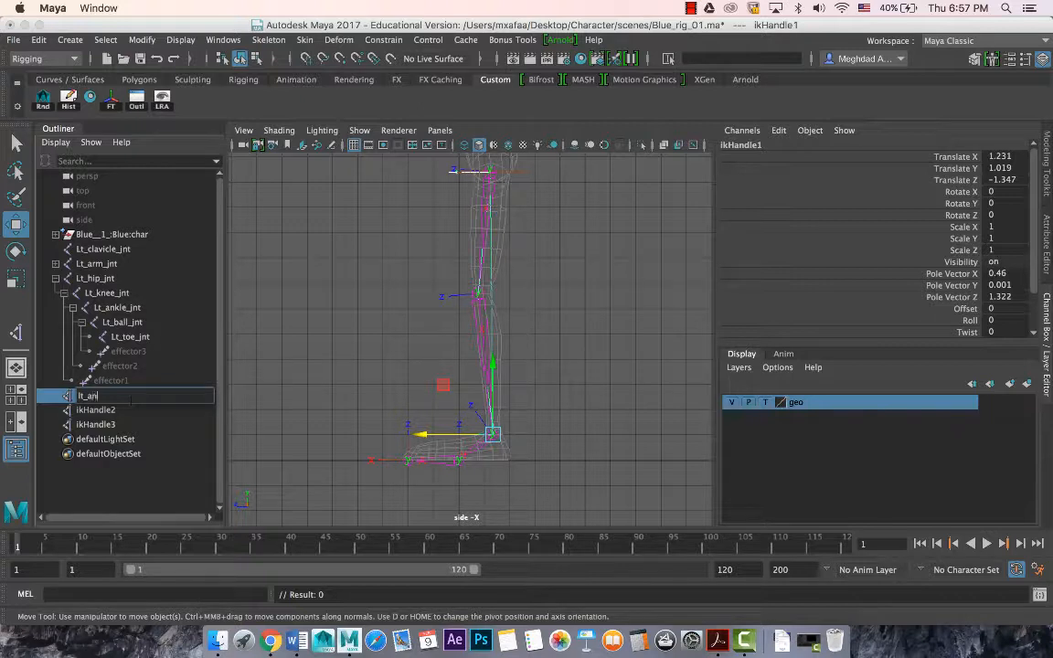
type("kle_ik")
key("Return")
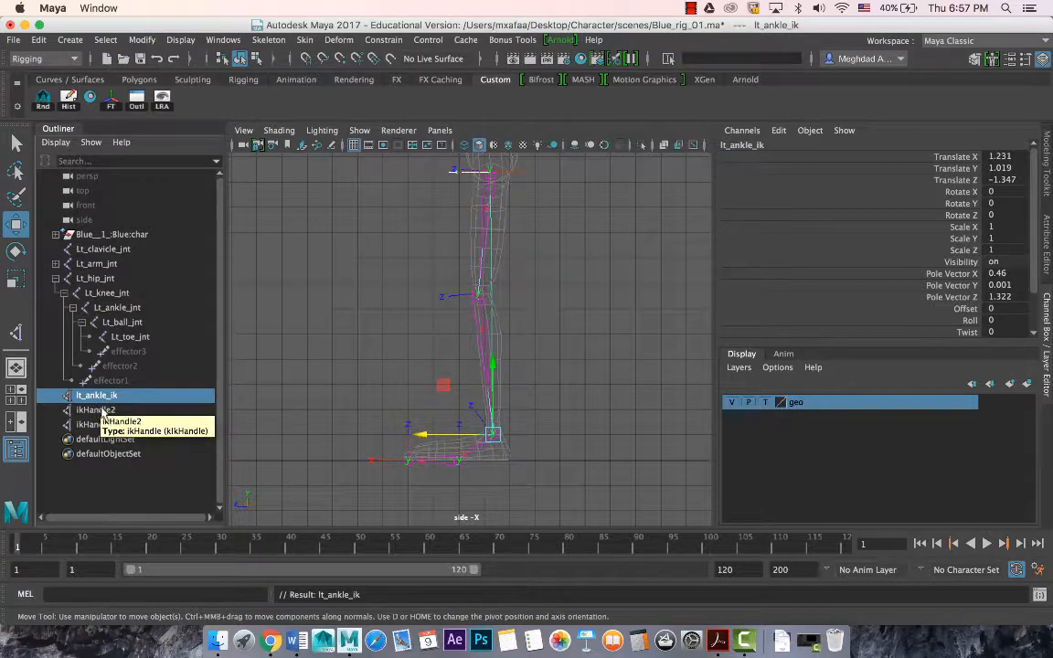
double_click(96, 410)
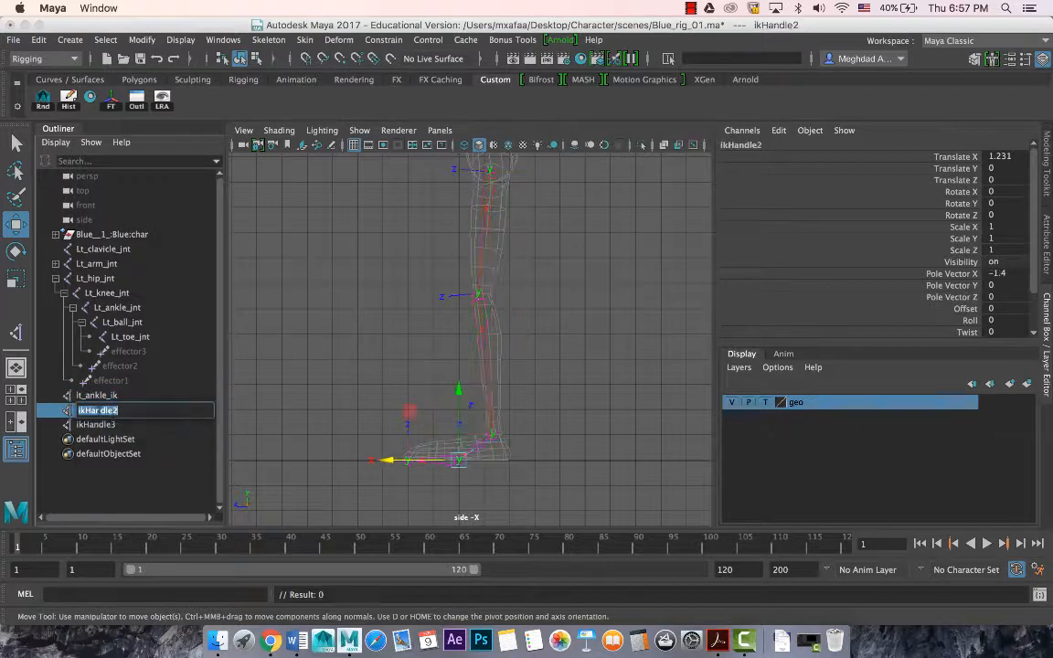
left_click(79, 396)
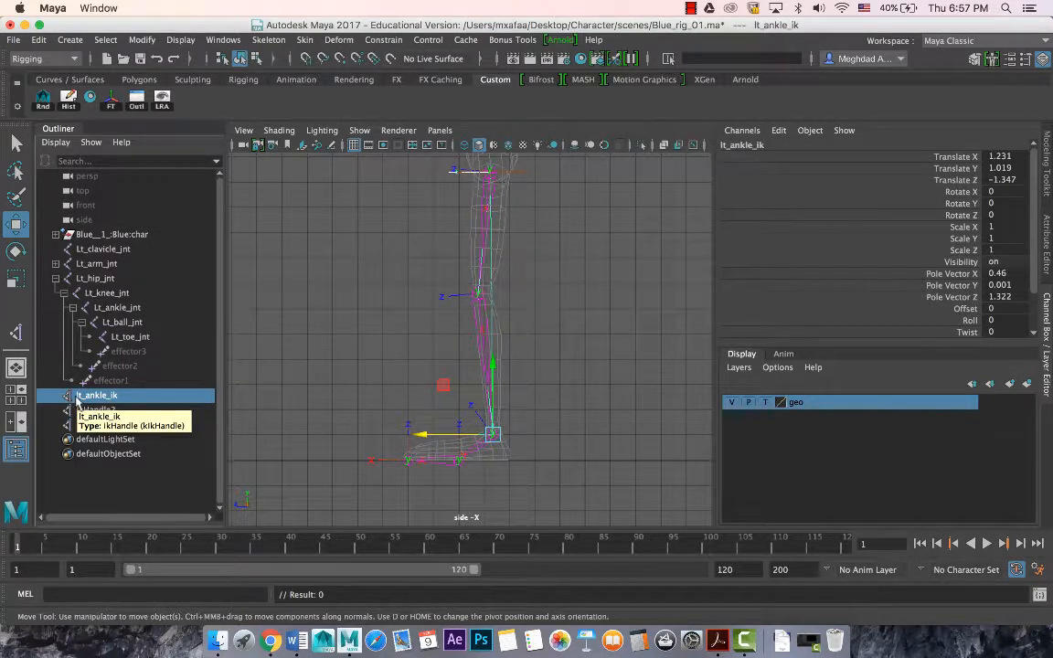
double_click(78, 398)
key("Return")
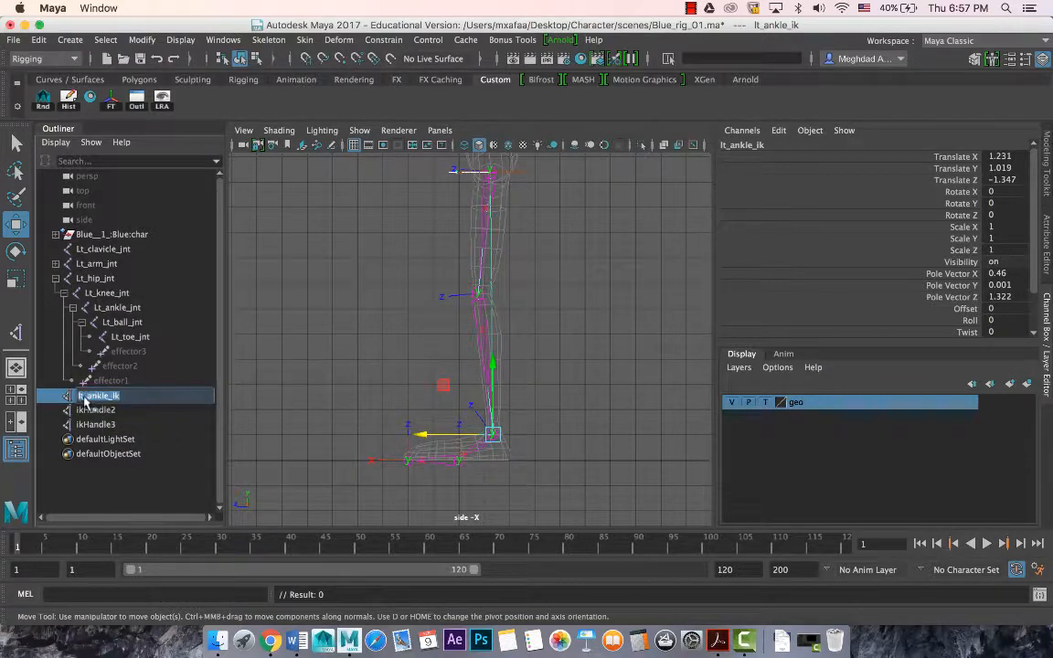
left_click(96, 411)
double_click(100, 398)
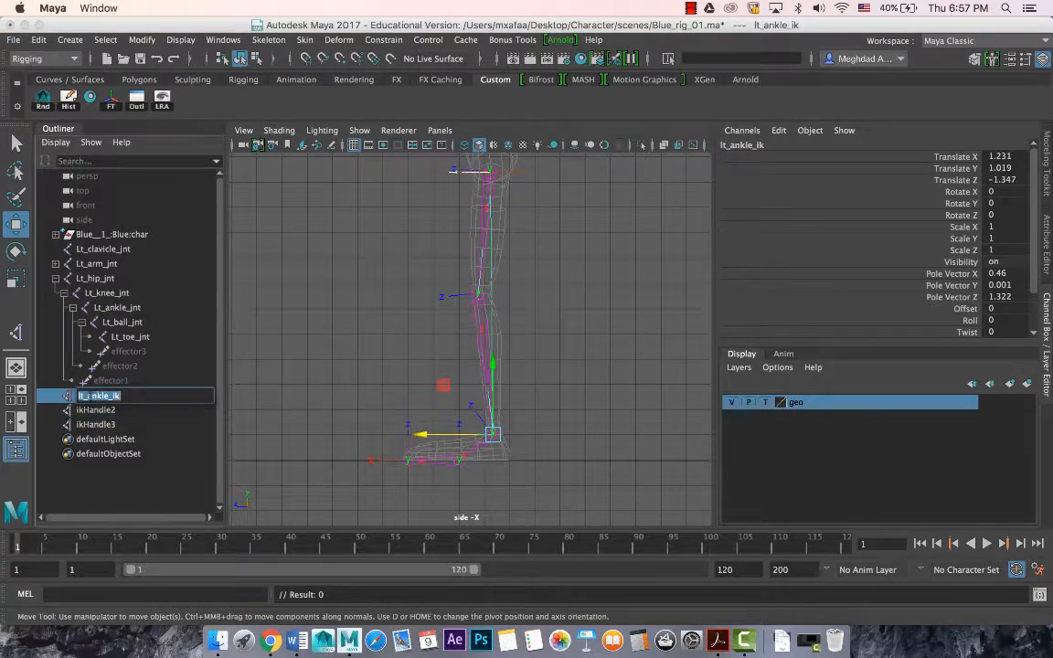
key("Return")
Step: Capitalise the first letter of the ankle IK handle's name so it reads Lt_ankle_ik
double_click(109, 396)
left_click(724, 145)
key("BackSpace")
type("L")
key("Return")
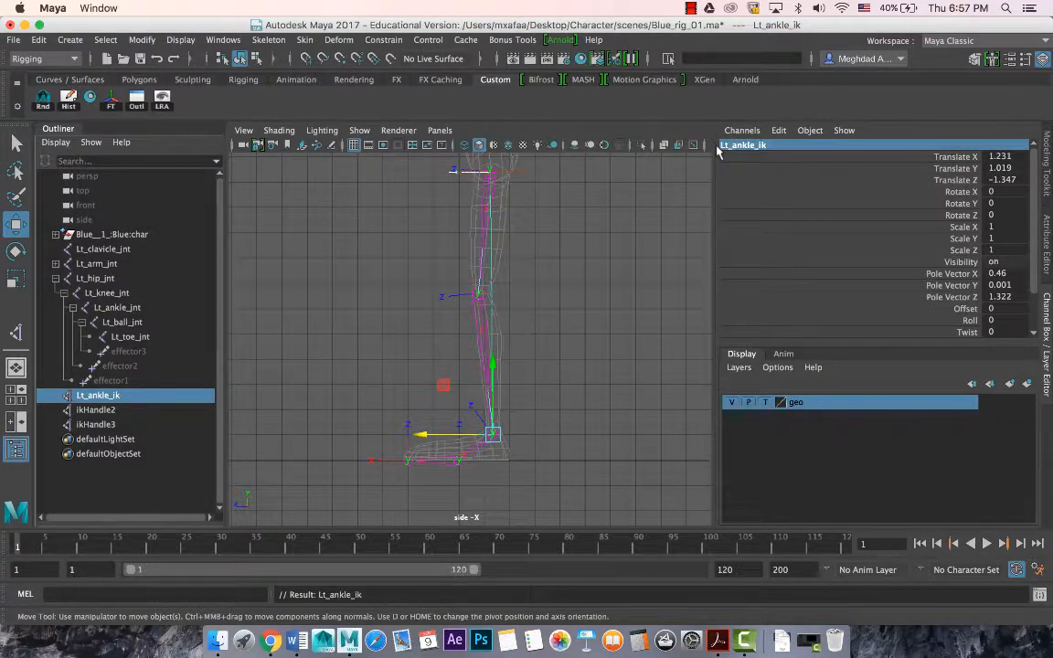
Step: Rename ikHandle2 as Lt_ball_ik and ikHandle3 as Lt_toe_ik
double_click(96, 410)
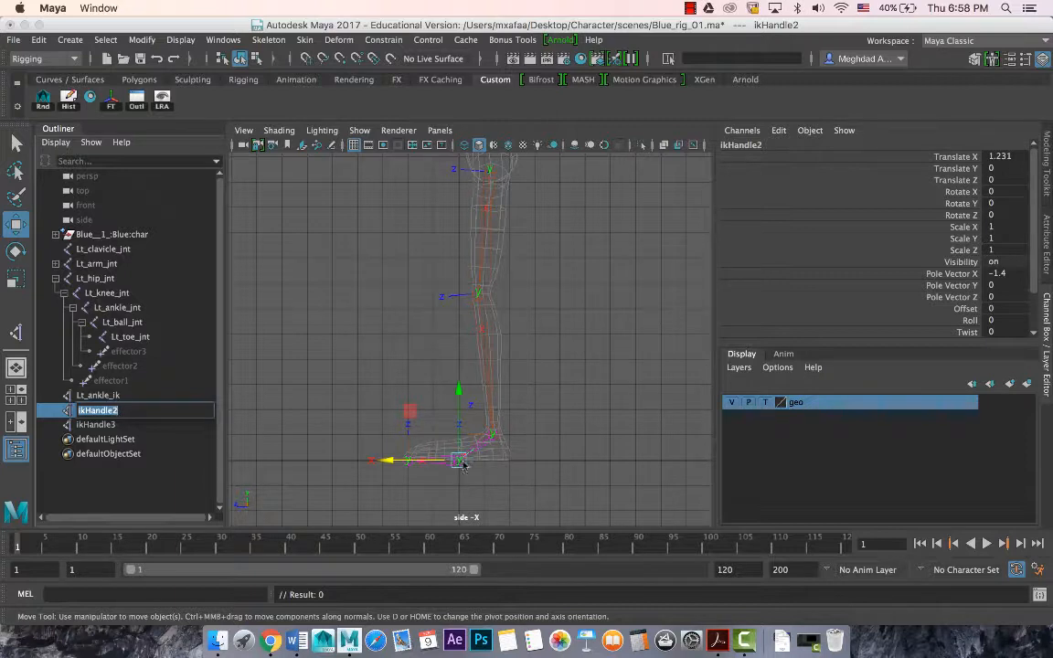
type("Lt_ball_ik")
key("Return")
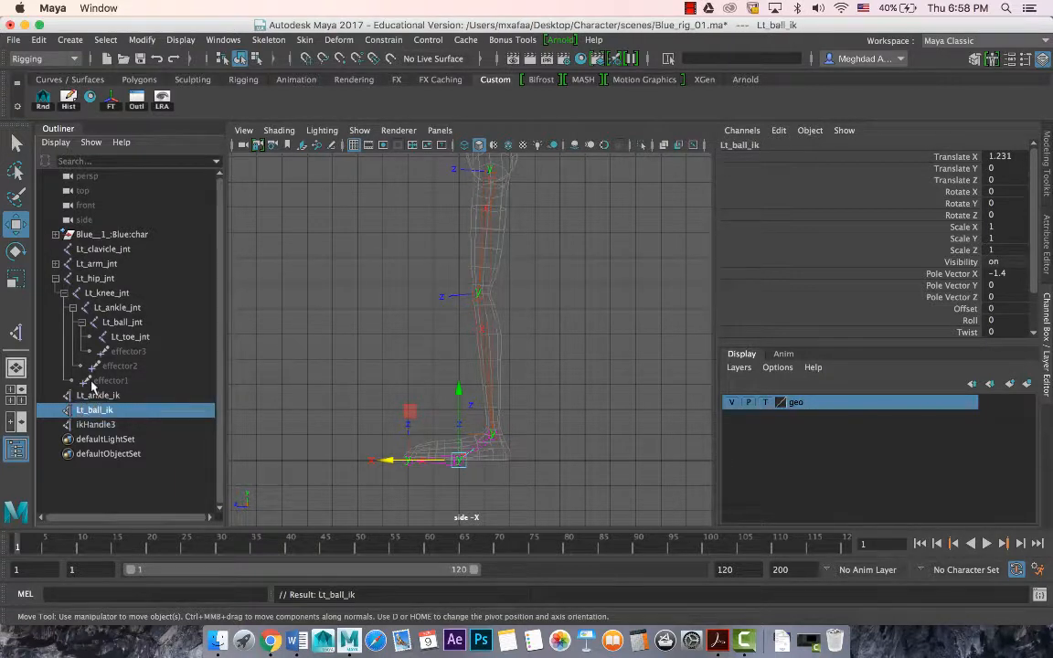
double_click(105, 425)
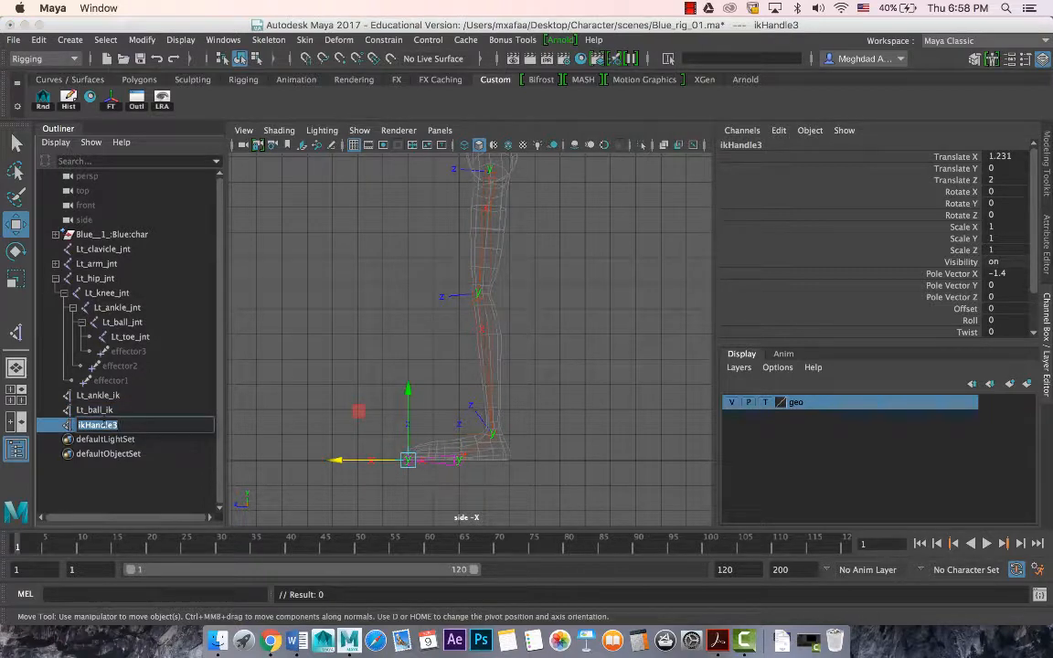
type("Lt_toe_ik")
key("Return")
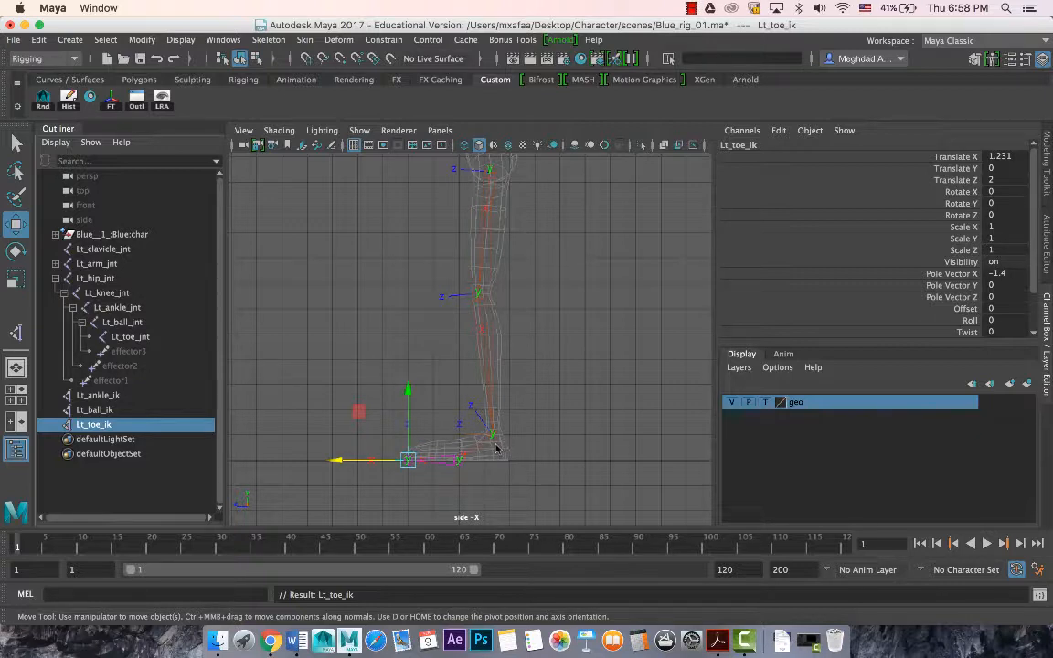
Step: Duplicate Lt_ankle_jnt with its child joints and unparent the copy from the leg hierarchy
left_click(114, 309)
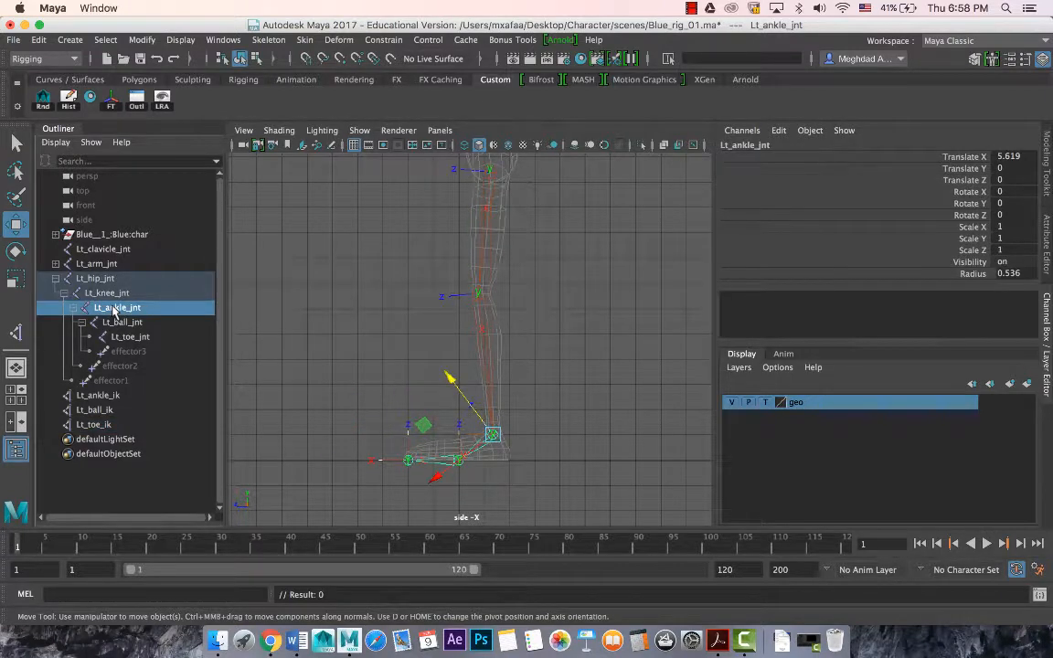
key("ctrl+d")
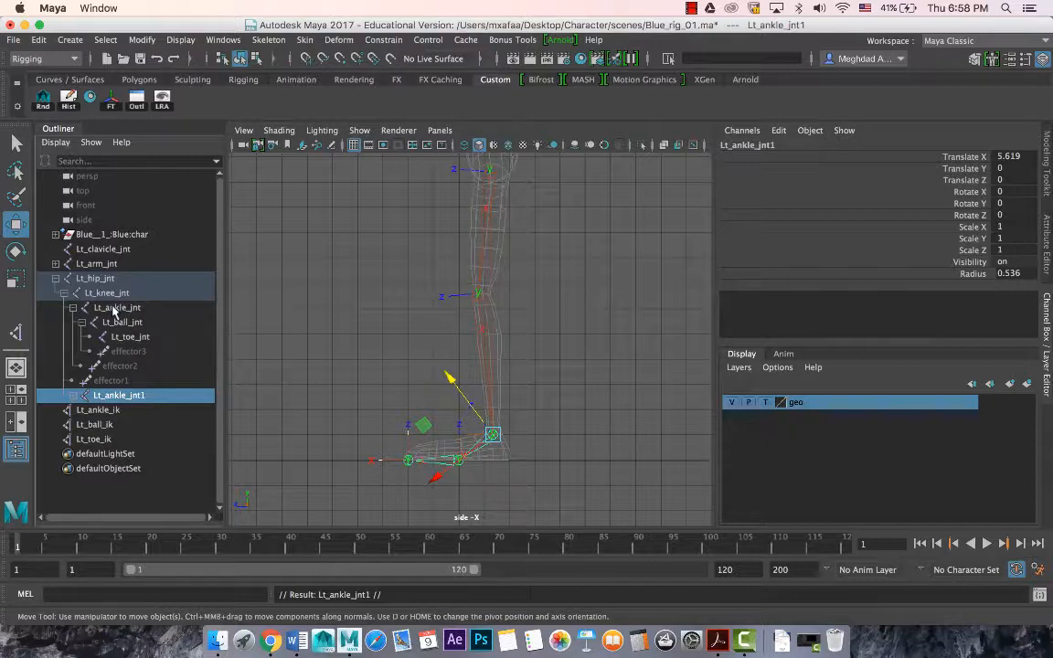
key("shift+p")
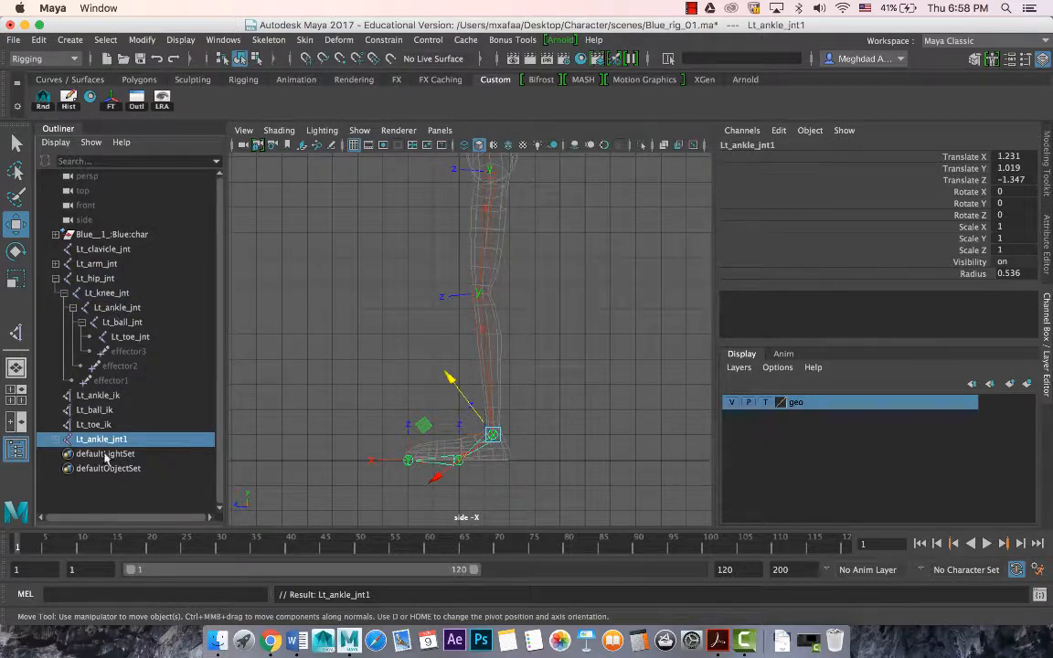
Step: Expand the duplicated ankle chain and delete its copied effectors, effector3 and effector2
left_click(55, 439)
scroll(130, 469, "down", 2)
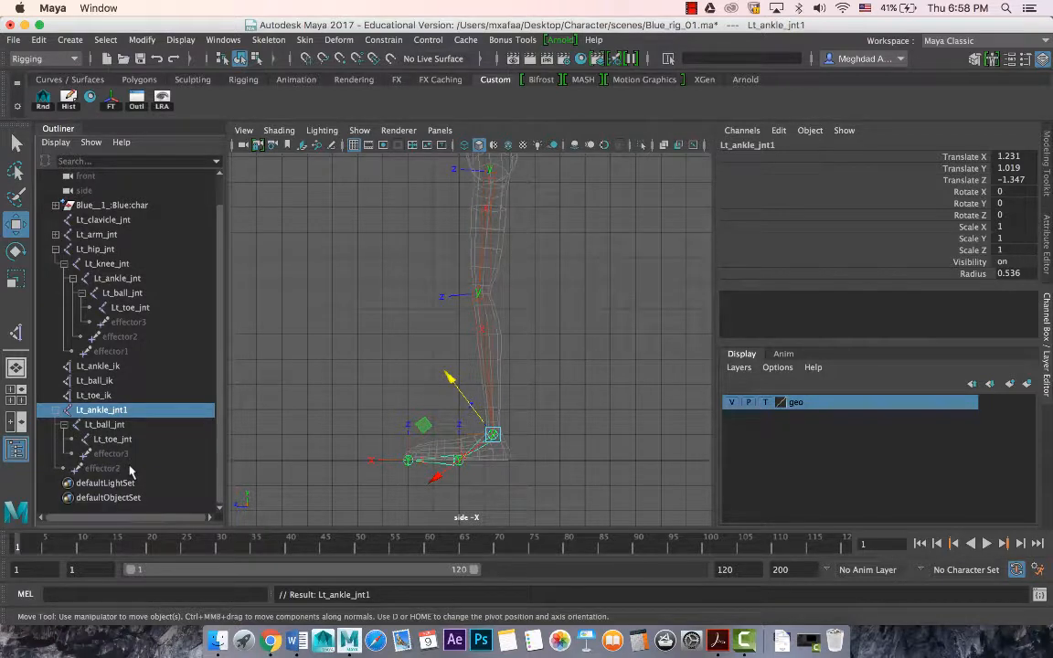
left_click(121, 457)
left_click(110, 470, "shift")
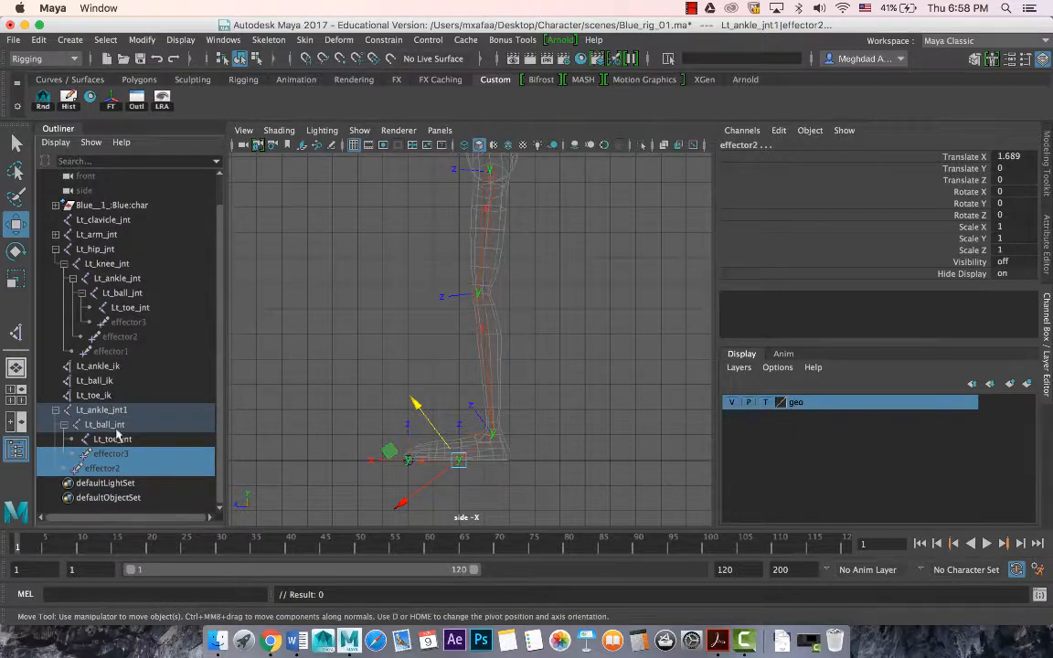
key("Delete")
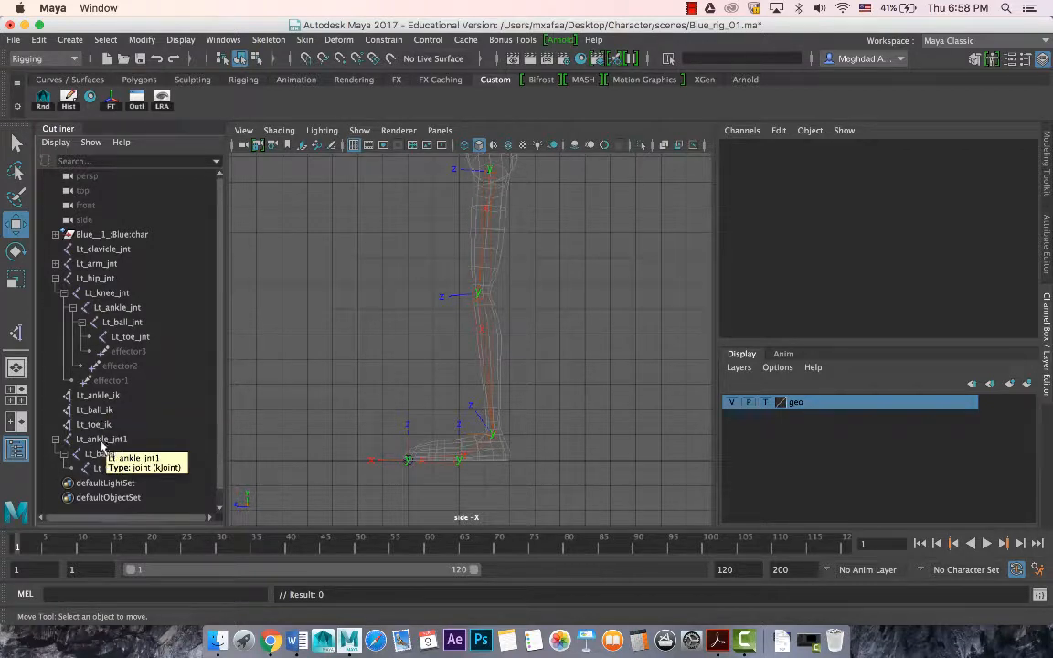
Step: Check the ankle, ball and toe joints of the duplicated foot chain one by one
left_click(102, 441)
left_click(105, 453)
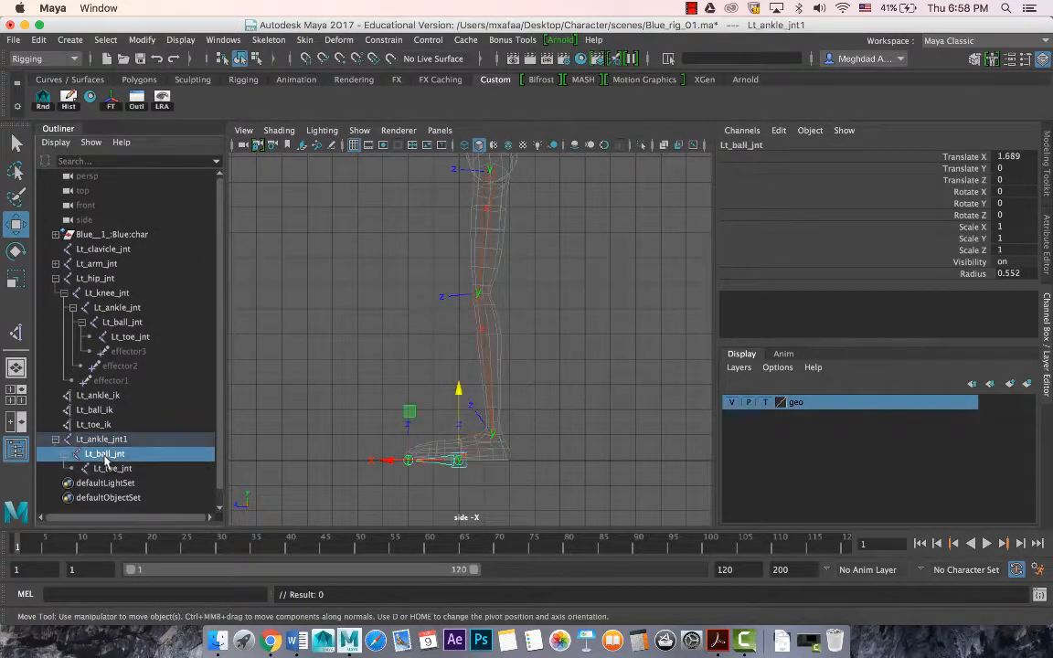
left_click(110, 468)
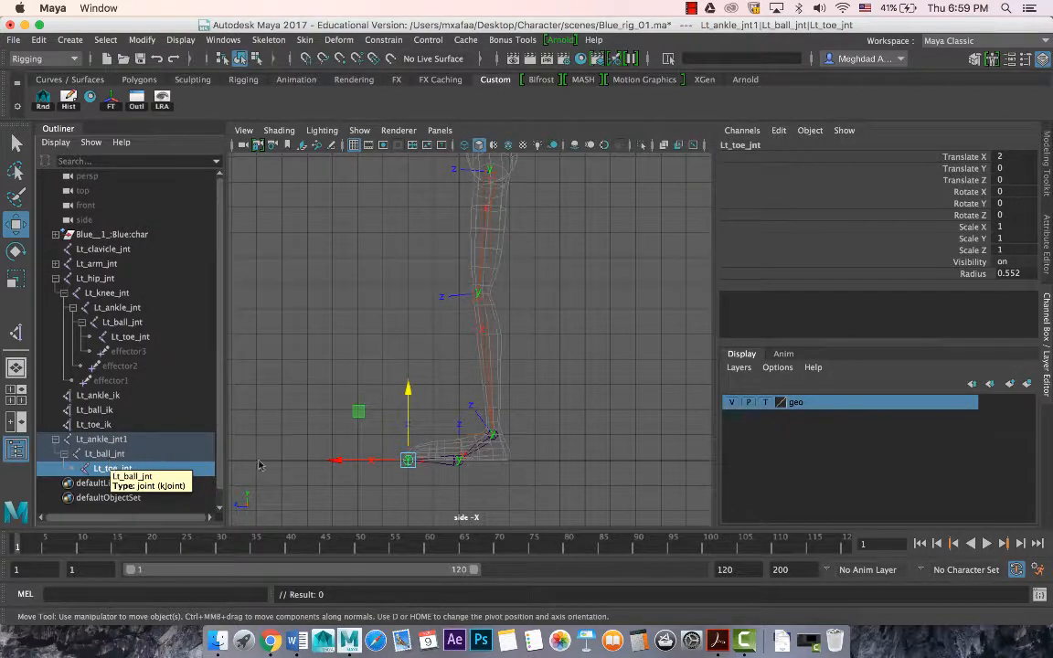
Step: Unparent the duplicated toe and ball joints from their chain and rename Lt_ankle_jnt1 as Lt_ankle_rev_jnt
left_click(106, 454, "ctrl")
key("shift+p")
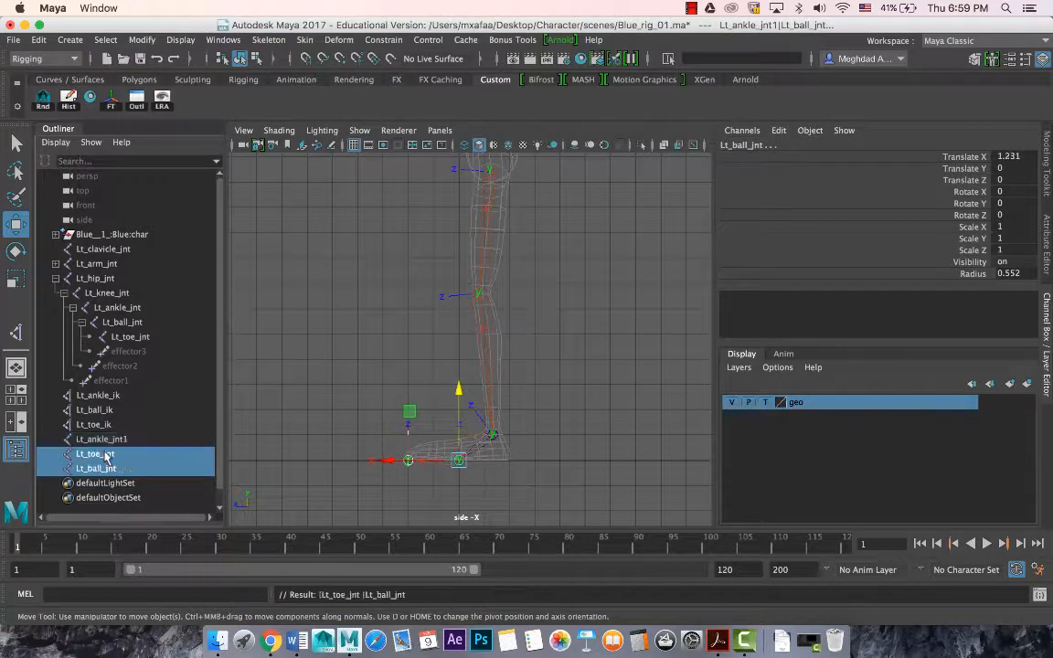
double_click(119, 440)
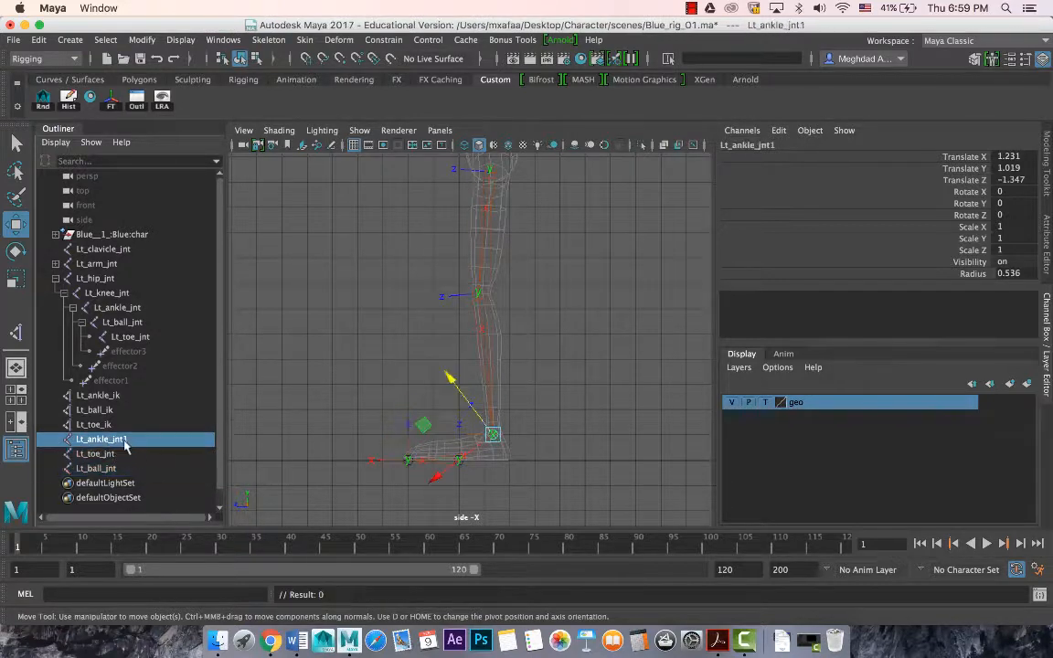
left_click(137, 441)
double_click(127, 441)
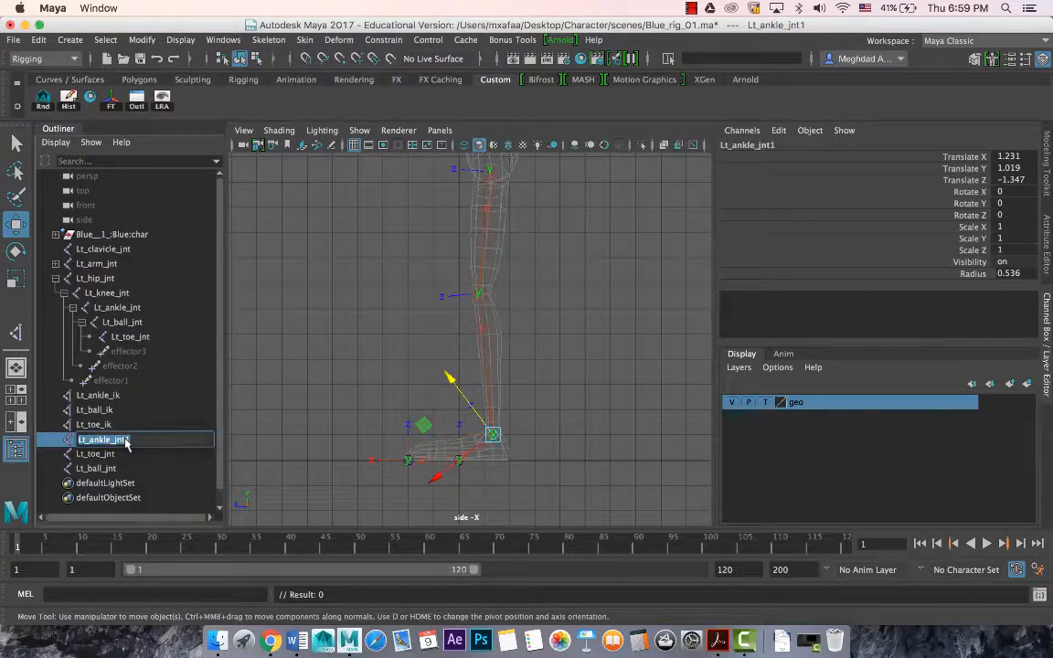
left_click(746, 145)
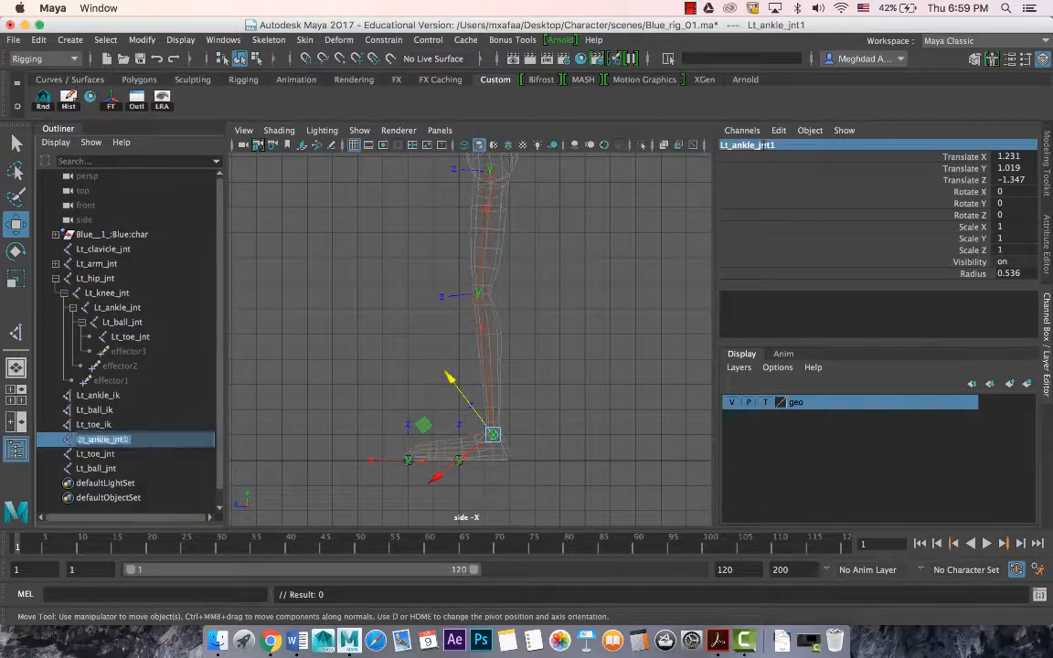
key("BackSpace")
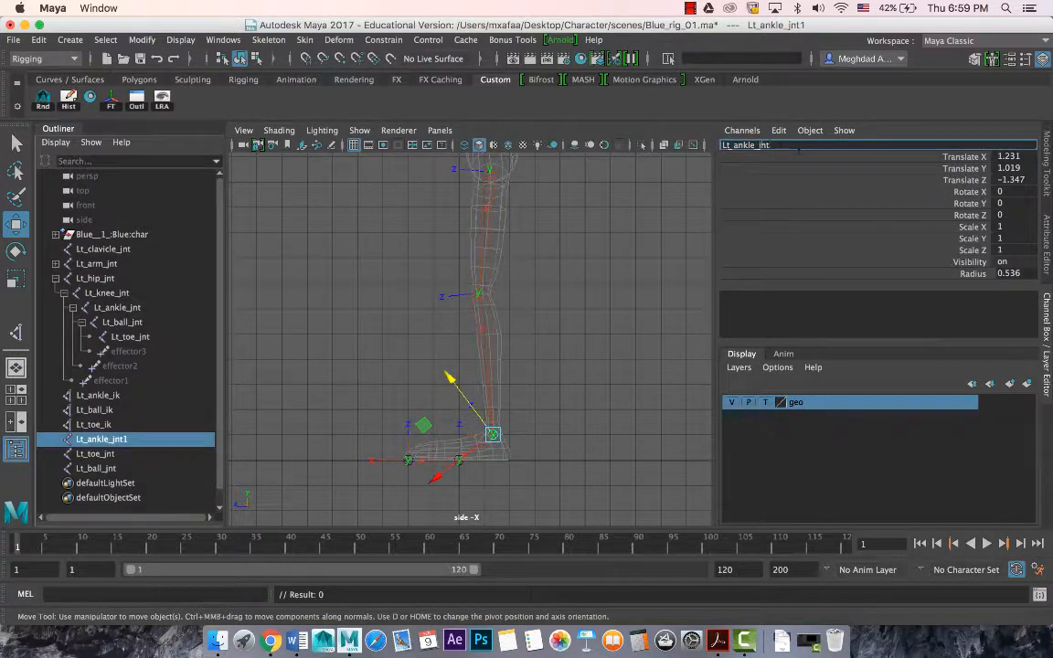
type("rev_")
key("Return")
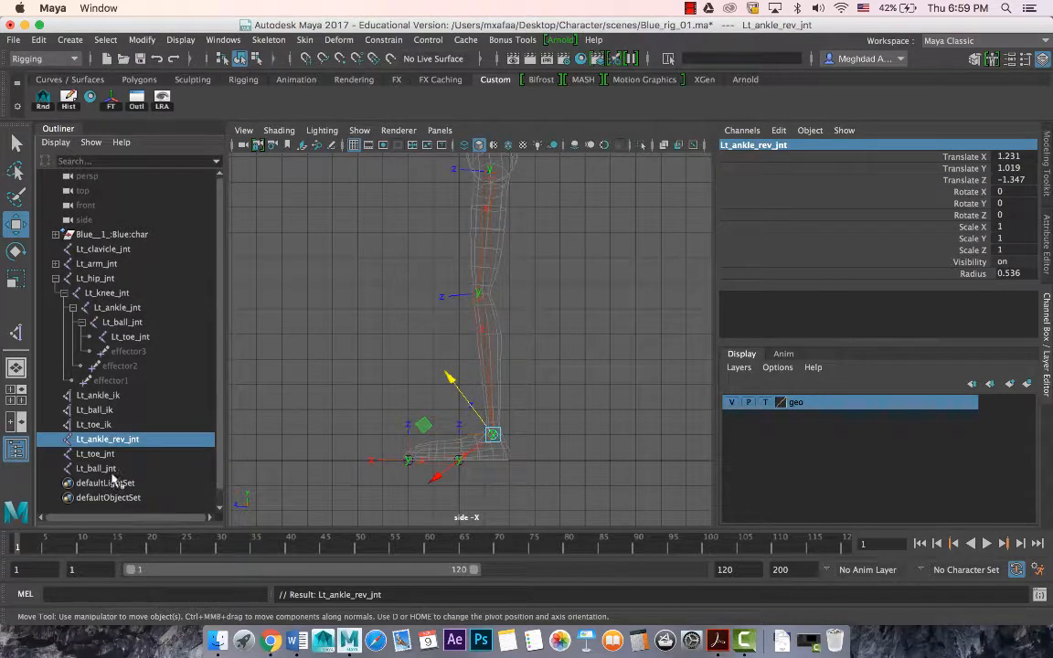
Step: Rename the unparented toe and ball joint copies as Lt_toe_rev_jnt and Lt_ball_rev_jnt
left_click(95, 454)
double_click(742, 144)
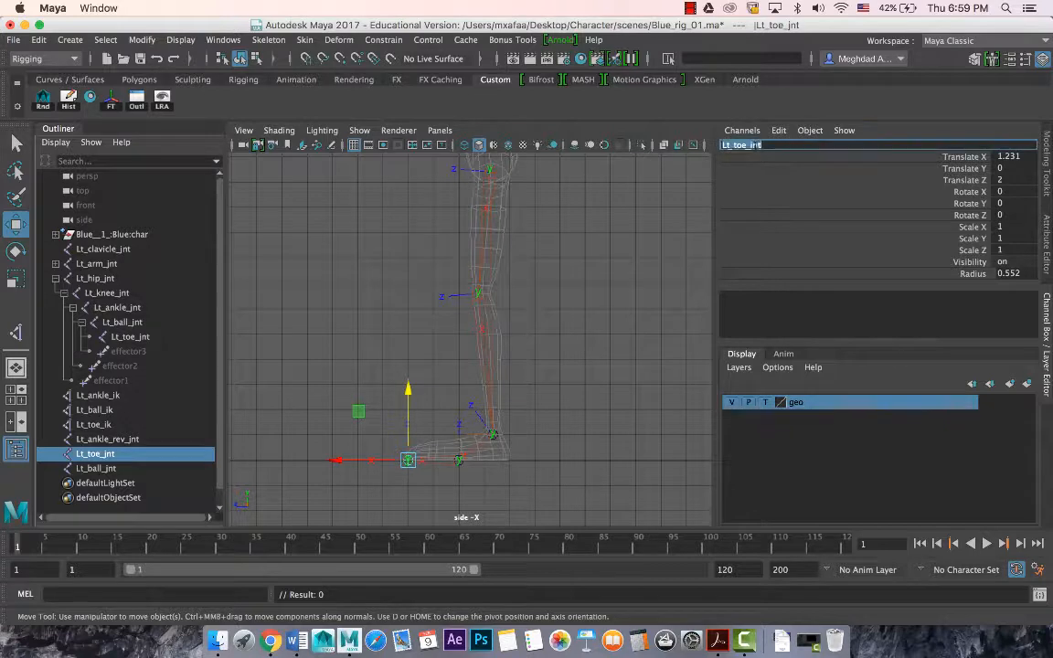
left_click(751, 146)
type("rev_")
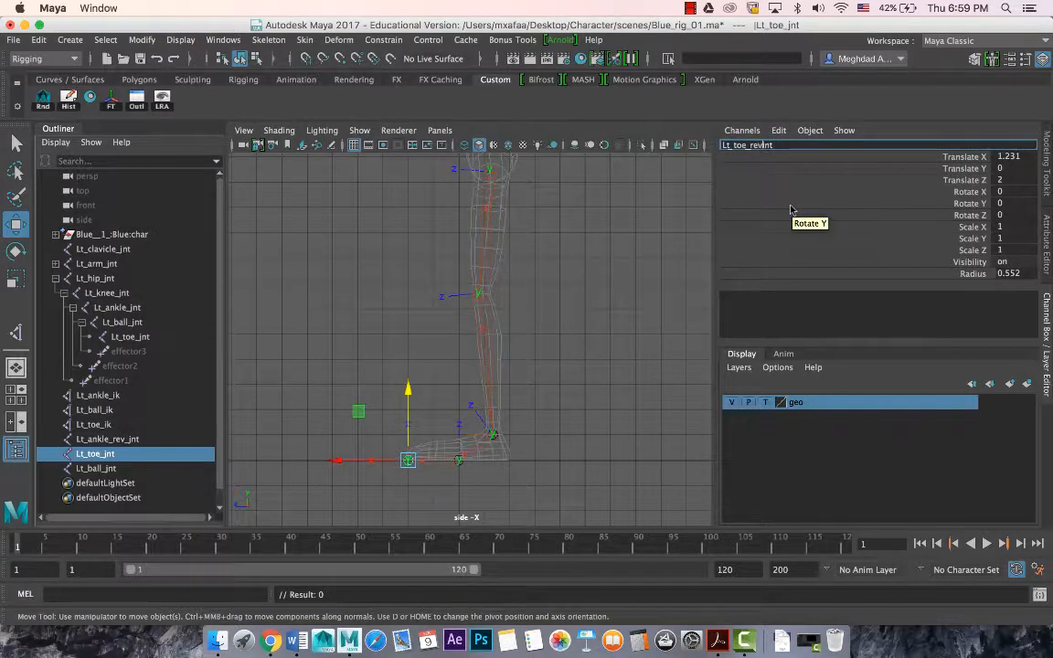
key("Return")
left_click(108, 469)
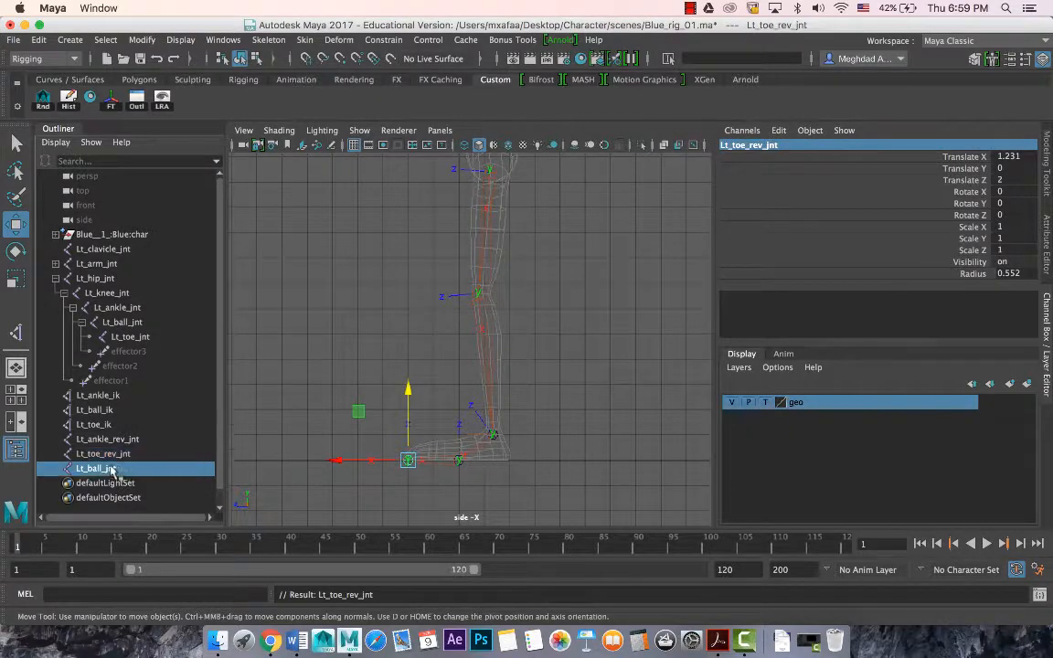
left_click(745, 145)
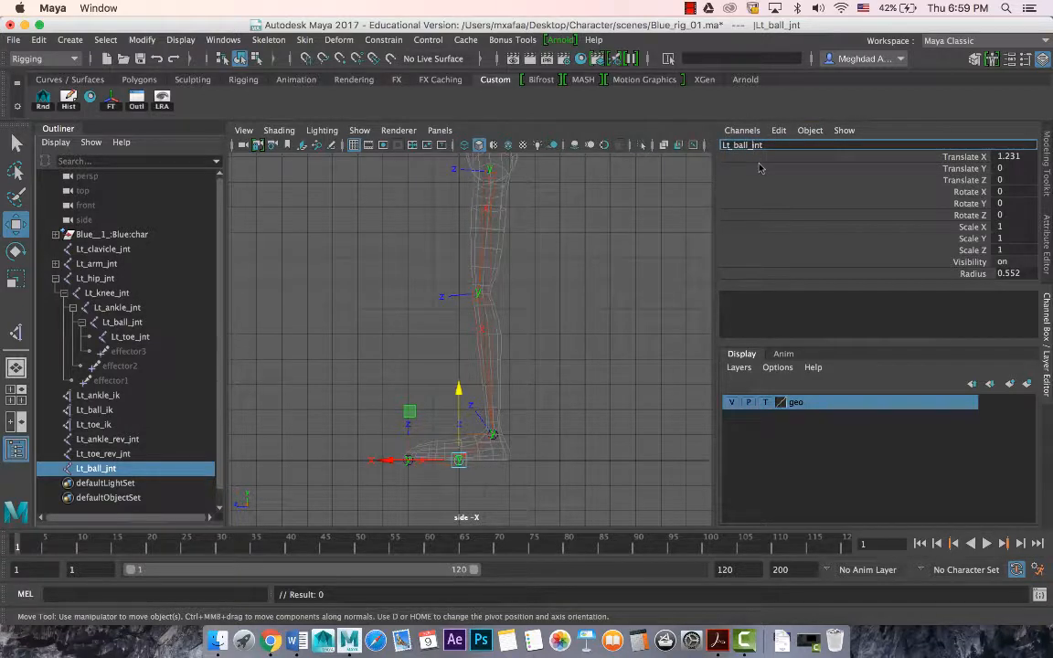
type("rev_")
key("Return")
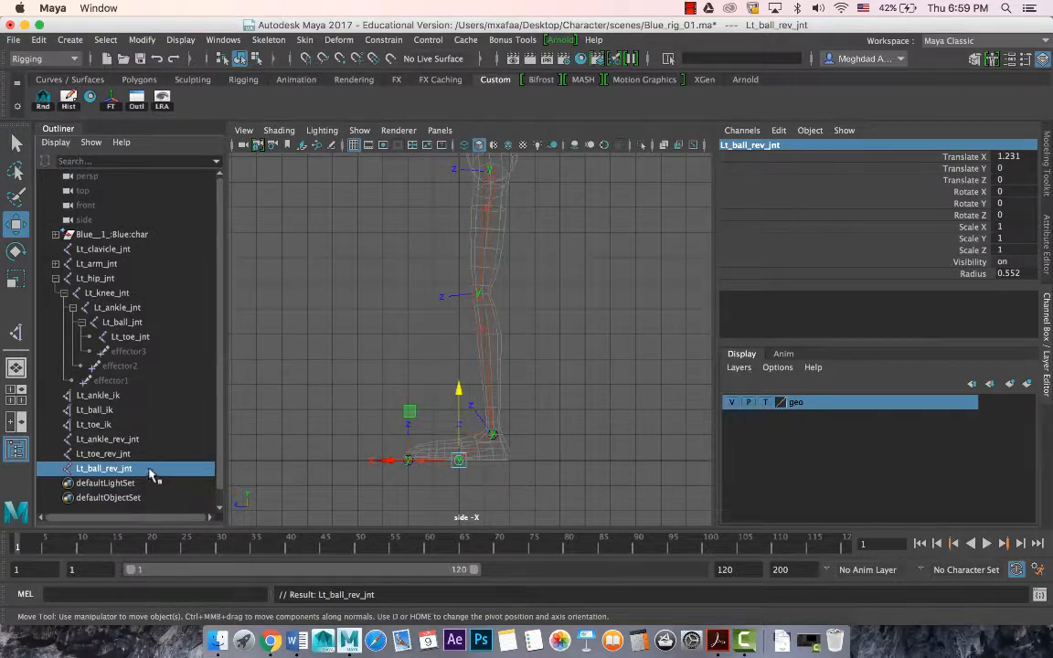
Step: Try to parent Lt_ankle_rev_jnt under Lt_toe_rev_jnt and undo the parenting
left_click(107, 439)
left_click(111, 455, "shift")
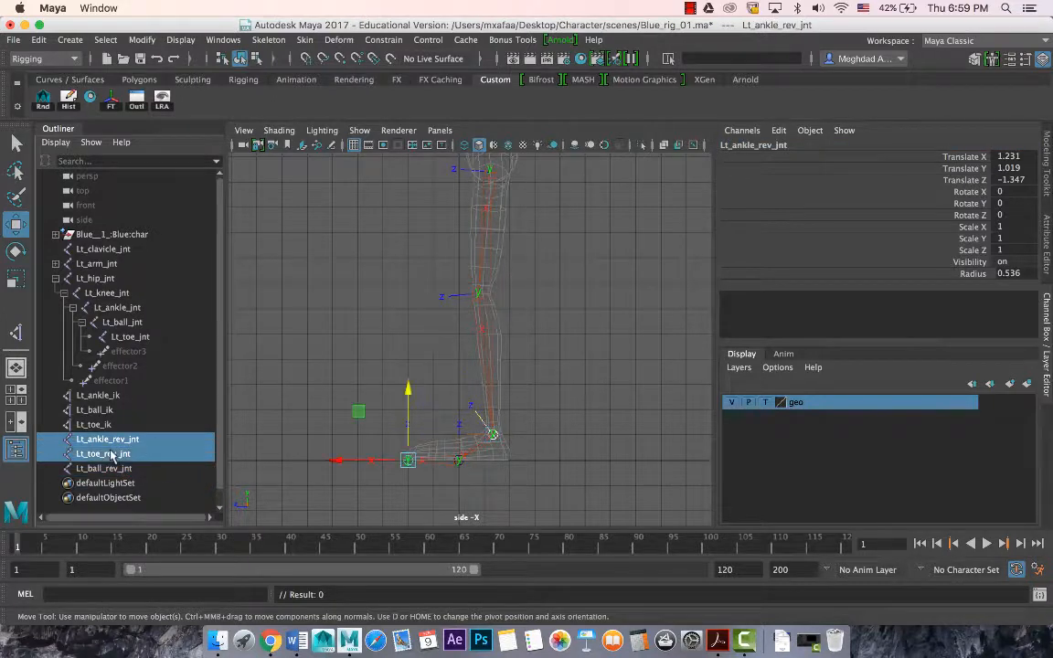
key("p")
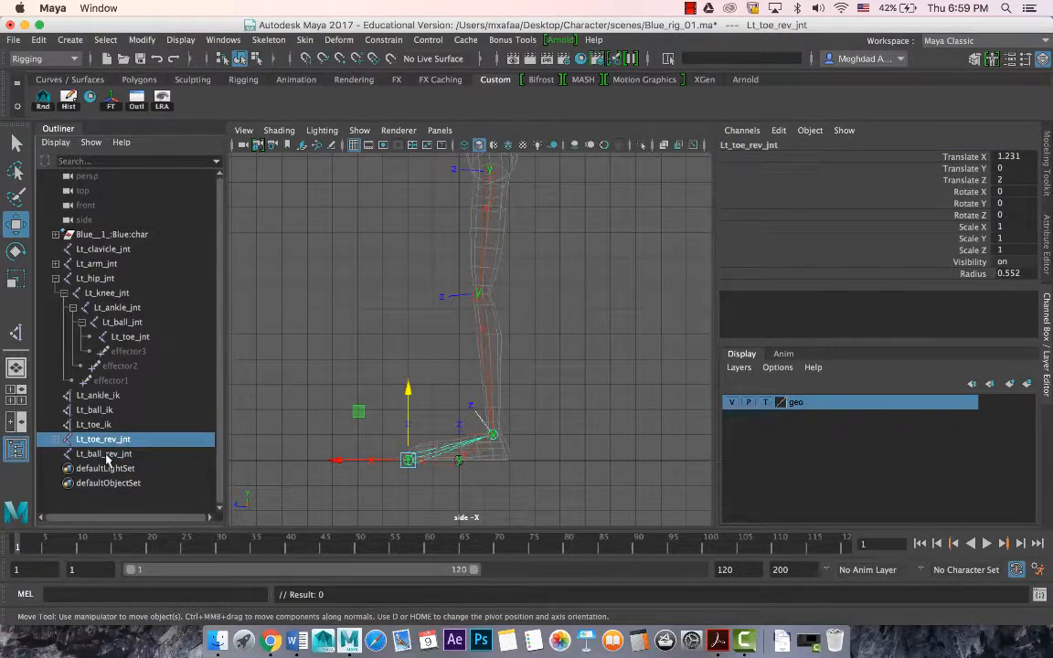
key("ctrl+z")
key("ctrl+z")
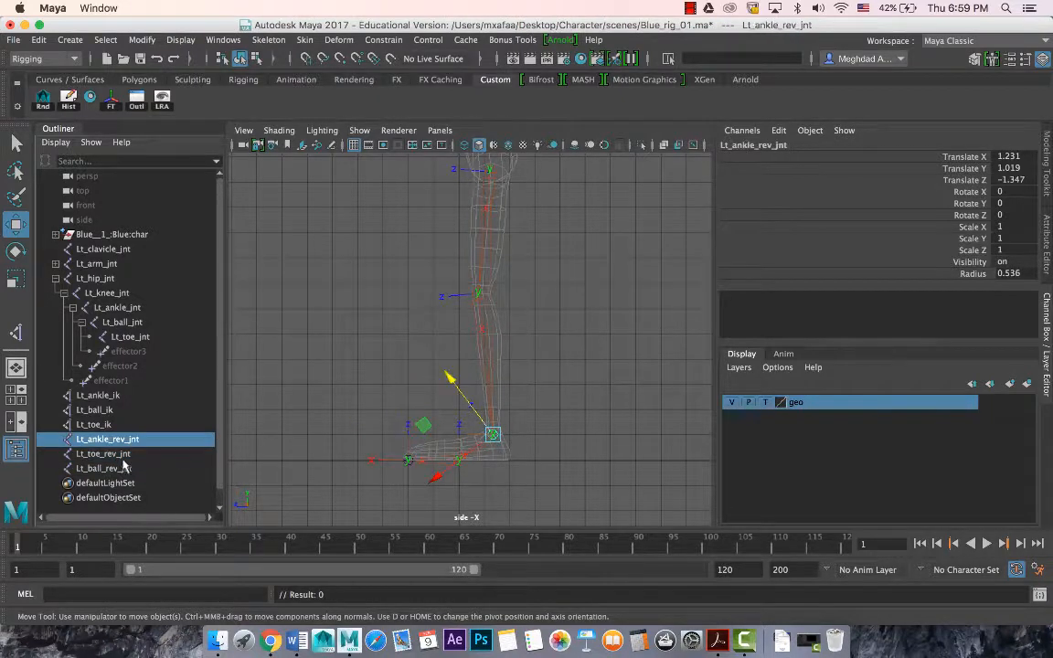
Step: Parent Lt_ankle_rev_jnt under Lt_ball_rev_jnt and Lt_ball_rev_jnt under Lt_toe_rev_jnt to form the reverse foot chain
left_click(116, 468, "shift")
key("p")
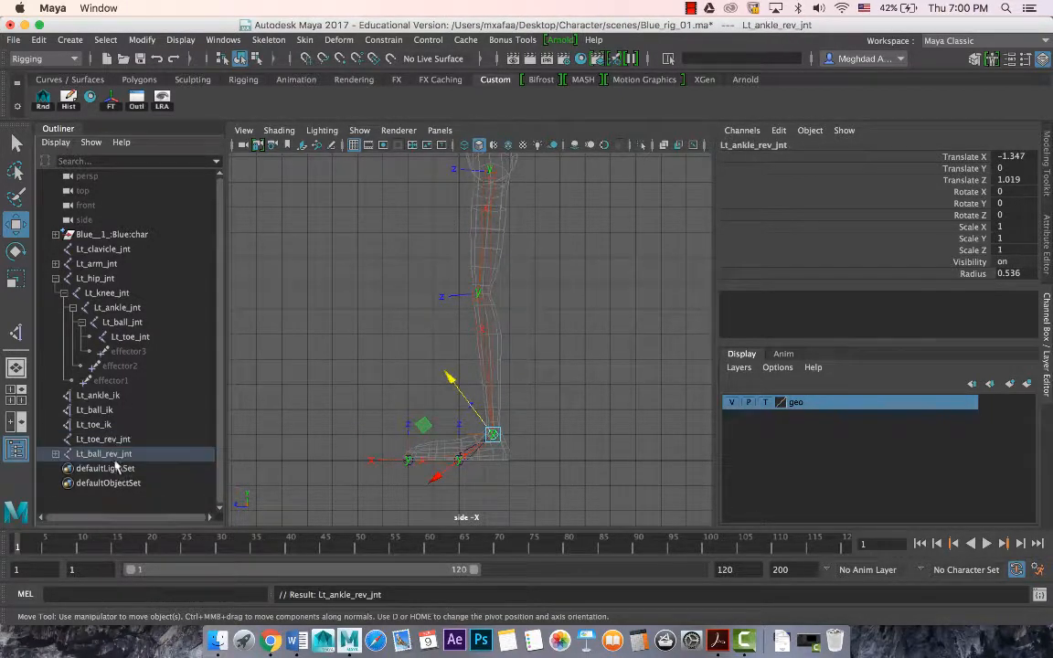
left_click(116, 455)
left_click(103, 439, "shift")
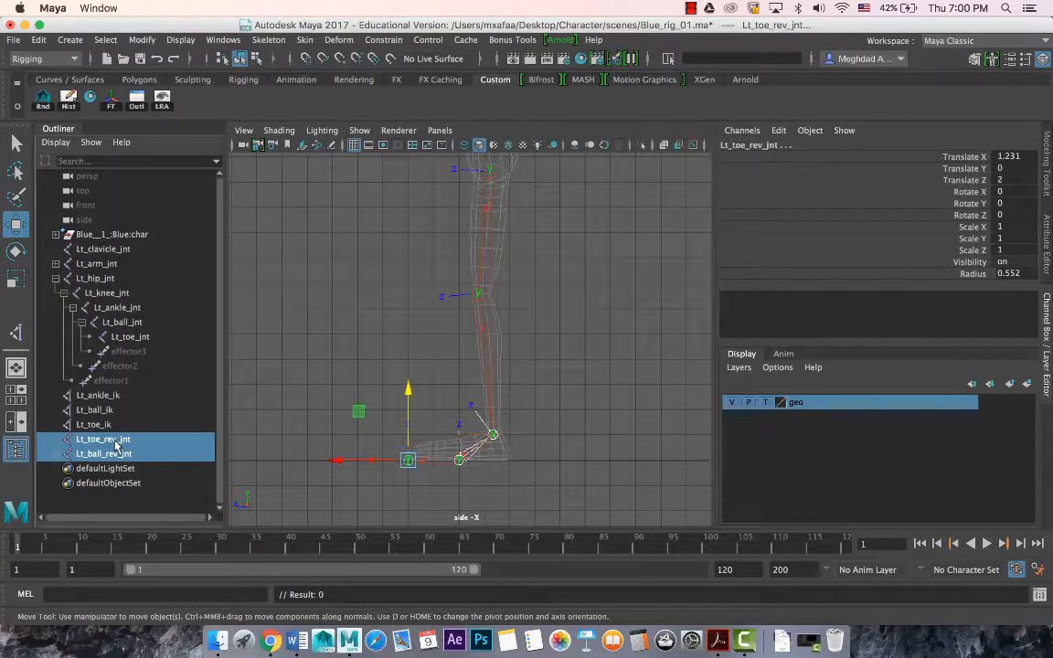
key("p")
scroll(518, 472, "up", 2)
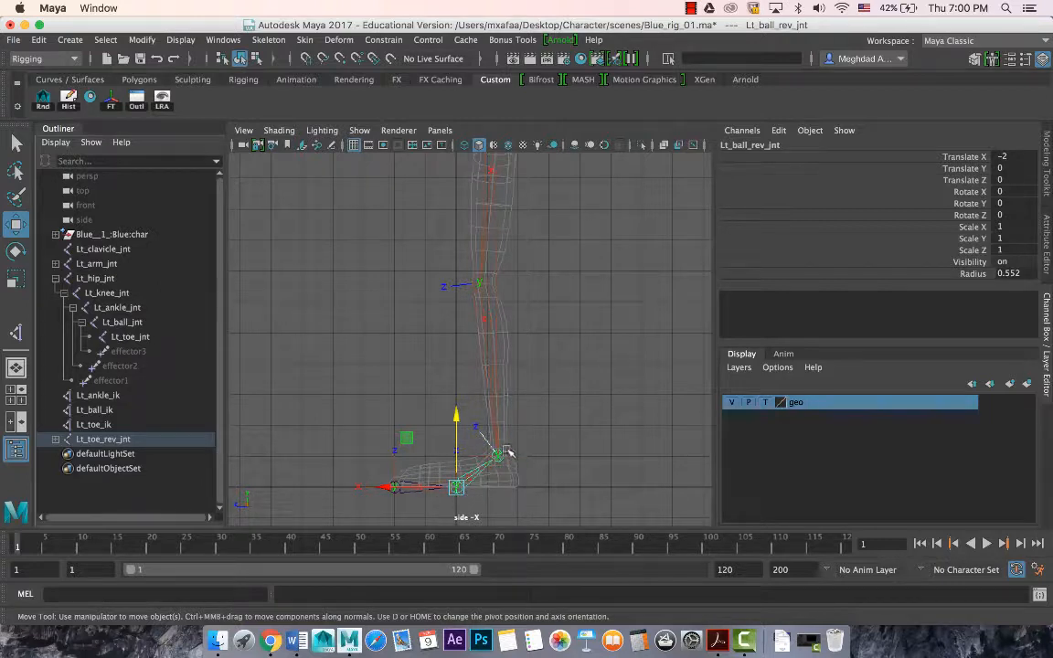
left_click(56, 439)
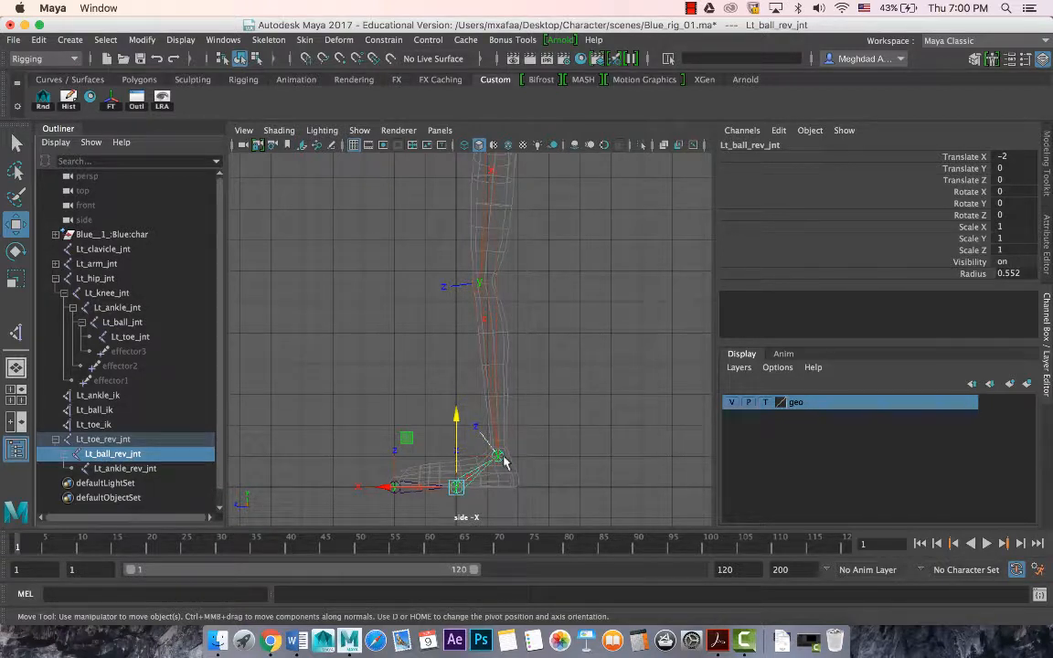
Step: Make an unparented duplicate of Lt_ankle_rev_jnt and snap it to the grid at the back of the heel, at Translate Y 0 and Z -2
left_click(135, 468)
key("super+d")
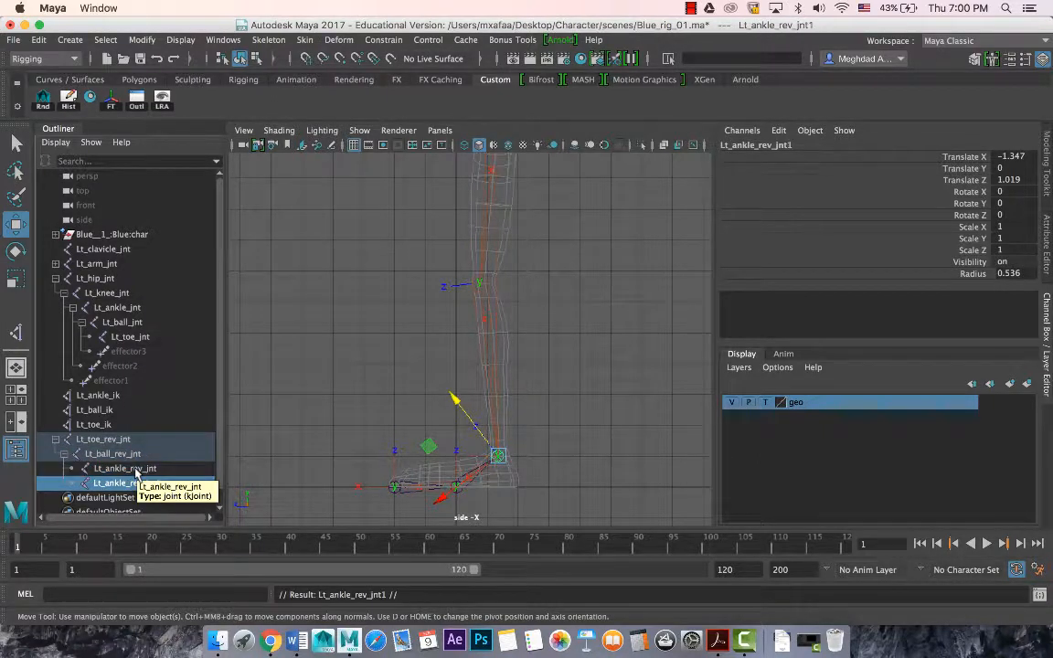
key("shift+p")
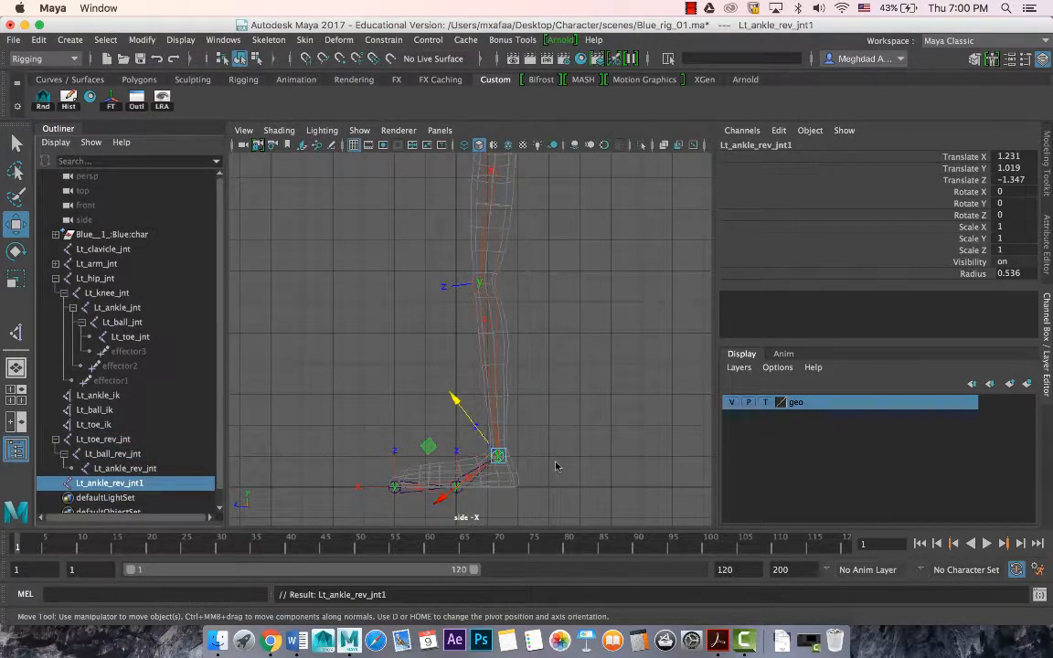
key("w")
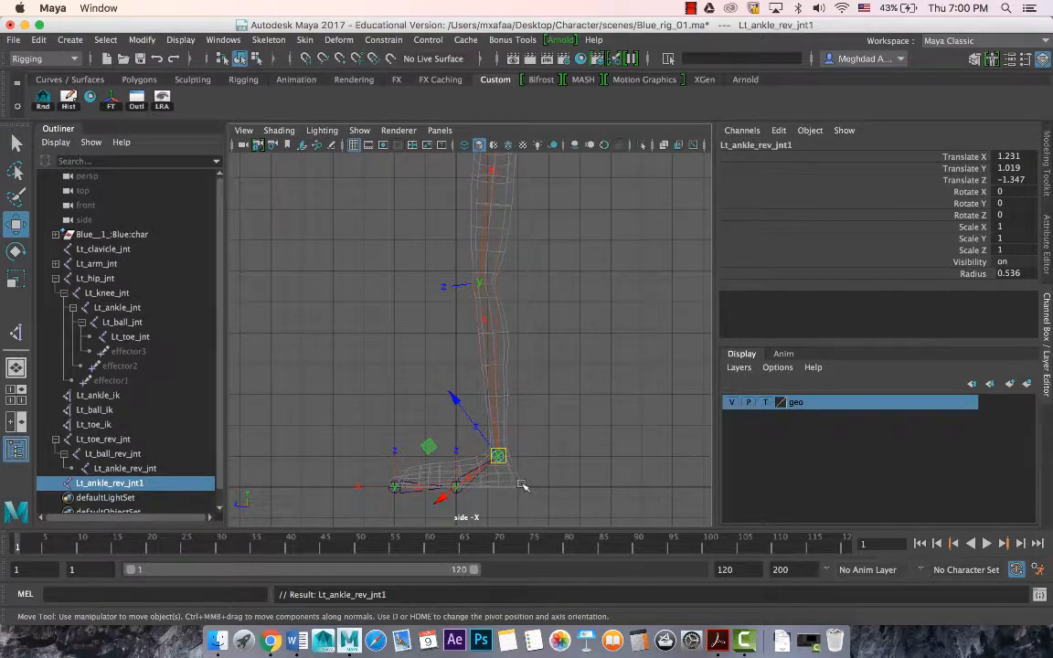
middle_click_drag(523, 485, 544, 489)
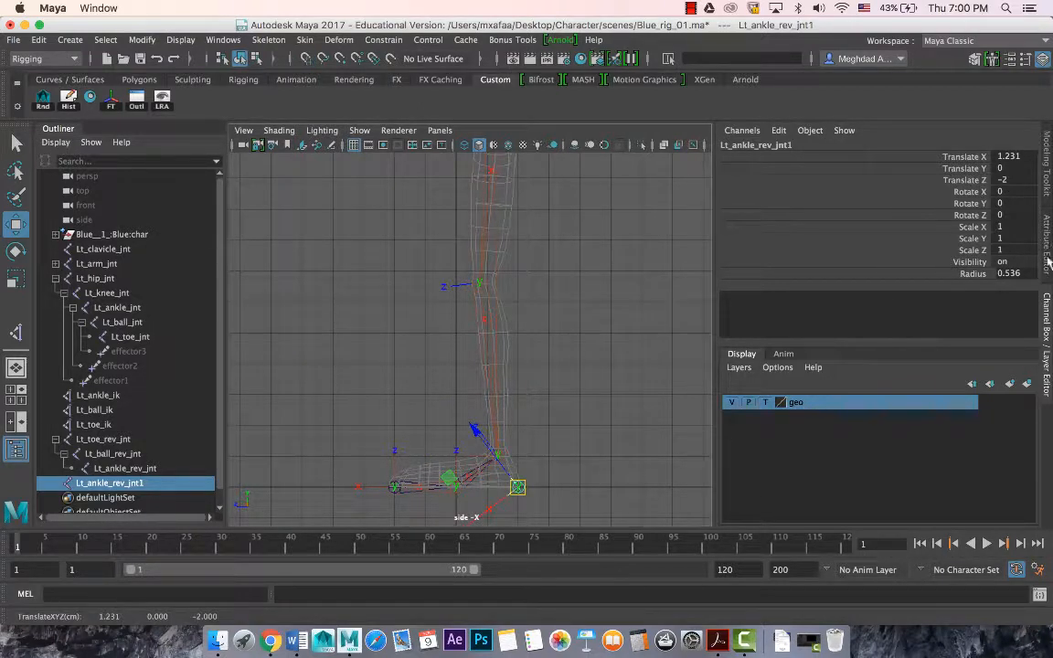
Step: Set the Joint Orient of Lt_ankle_rev_jnt1 to 0, 0, 0
left_click(1048, 183)
left_click(1043, 331)
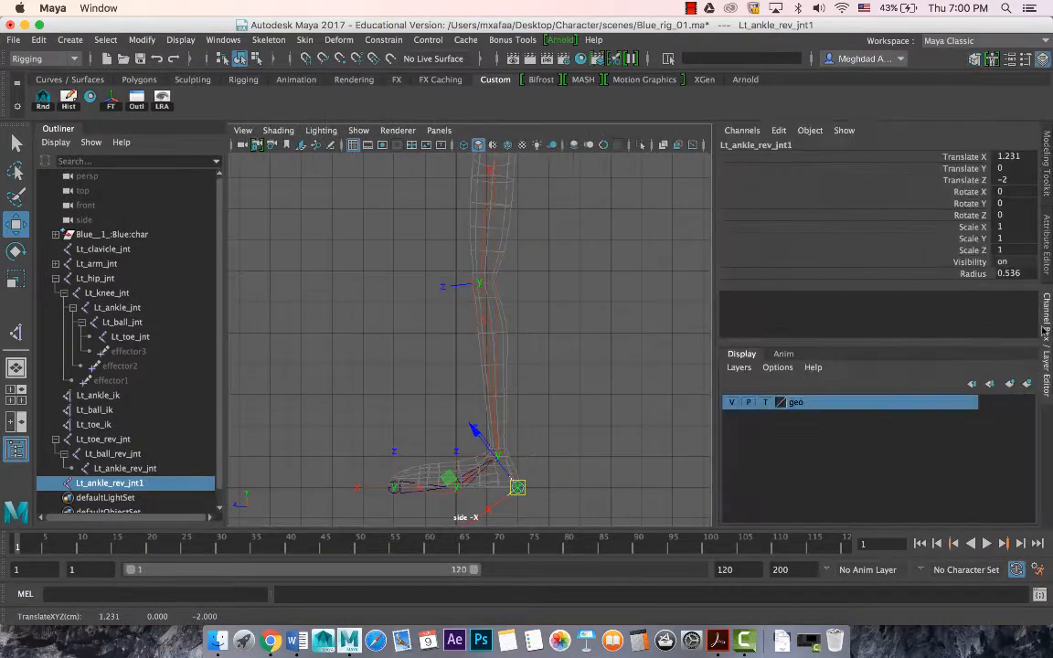
key("ctrl+a")
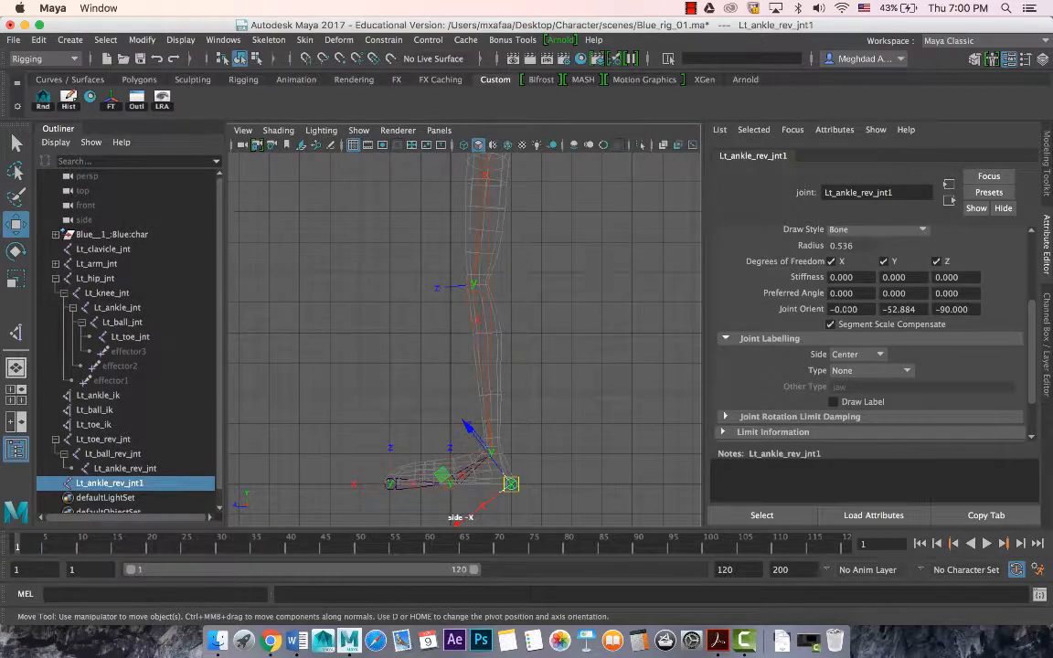
left_click_drag(860, 311, 796, 312)
type("0")
key("Tab")
type("0")
key("Tab")
type("0")
key("Return")
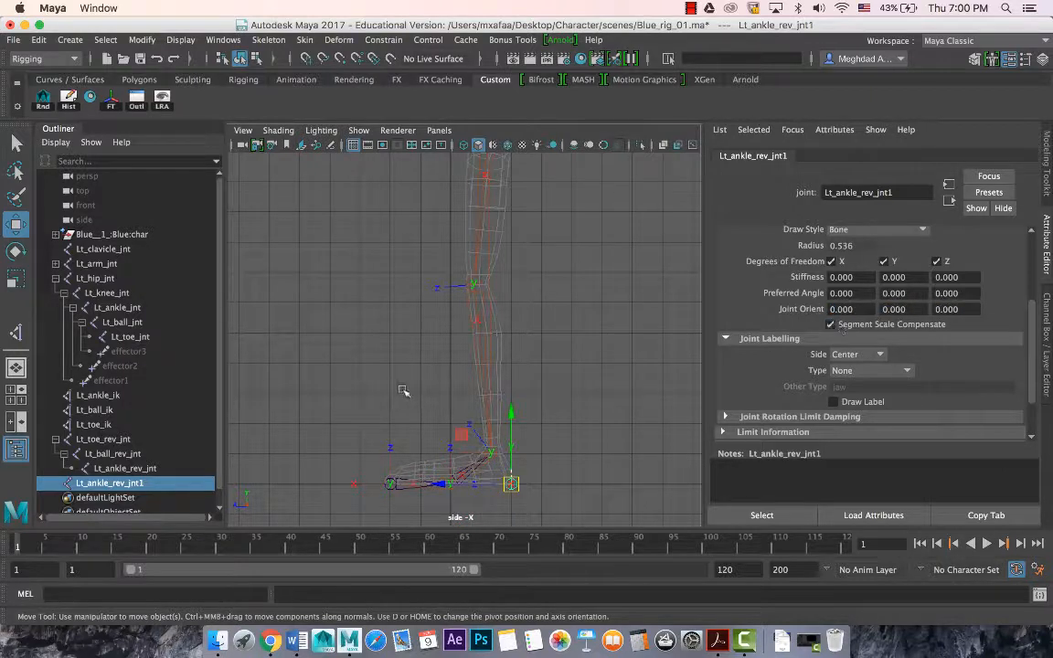
Step: Rename Lt_ankle_rev_jnt1 as Lt_heel_jnt
double_click(82, 483)
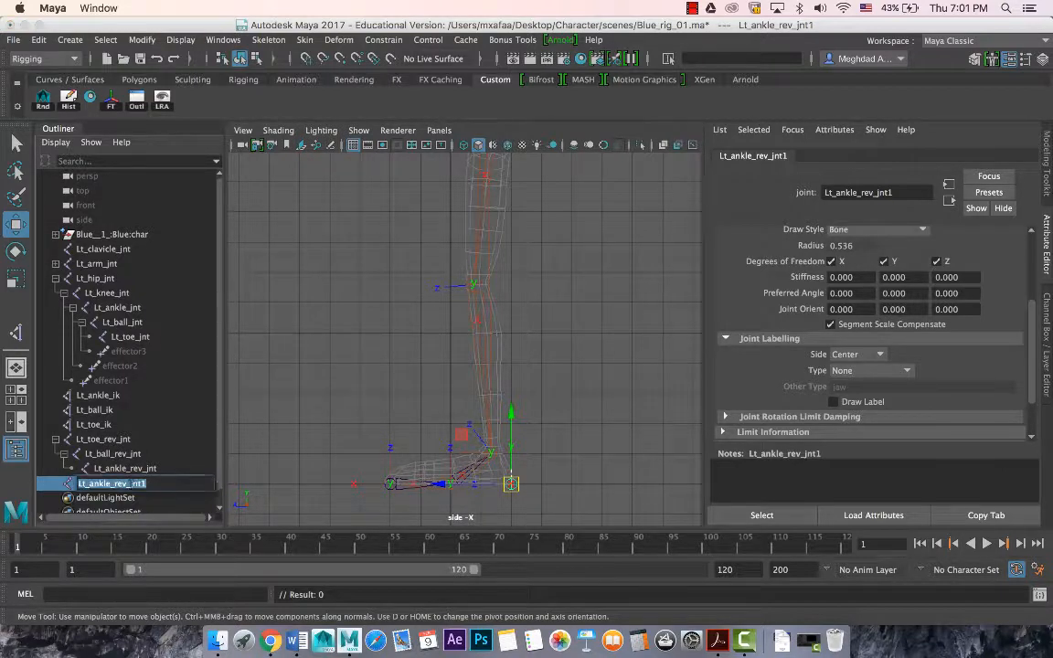
left_click(860, 199)
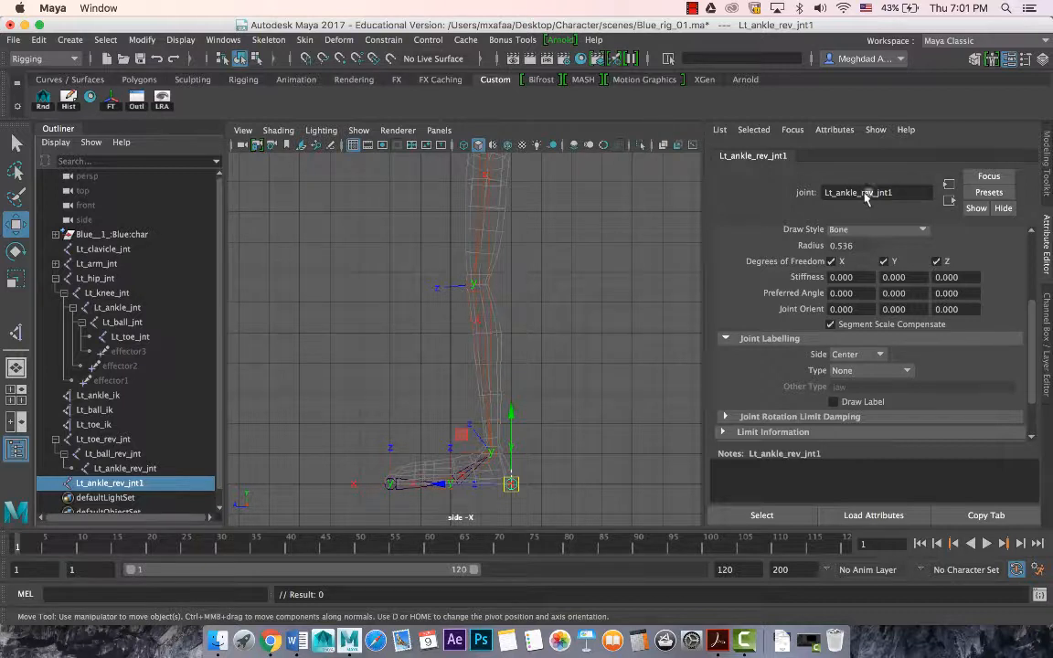
left_click_drag(874, 193, 837, 193)
type("heel")
key("BackSpace")
key("Return")
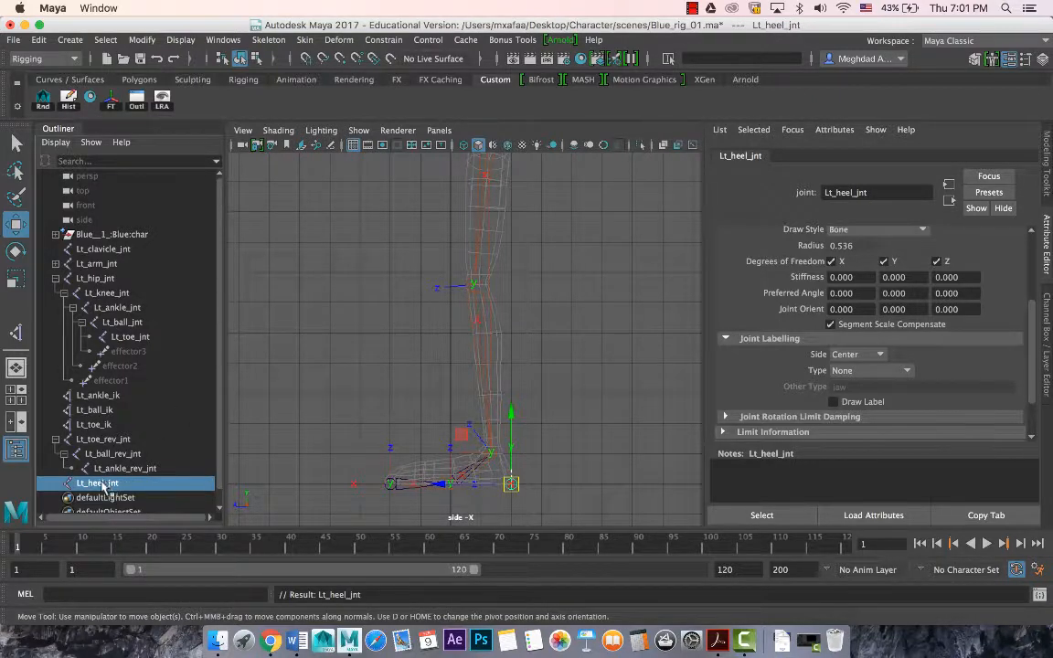
Step: Parent Lt_toe_rev_jnt under Lt_heel_jnt and check the expanded chain joint by joint from heel to ankle
left_click(101, 441)
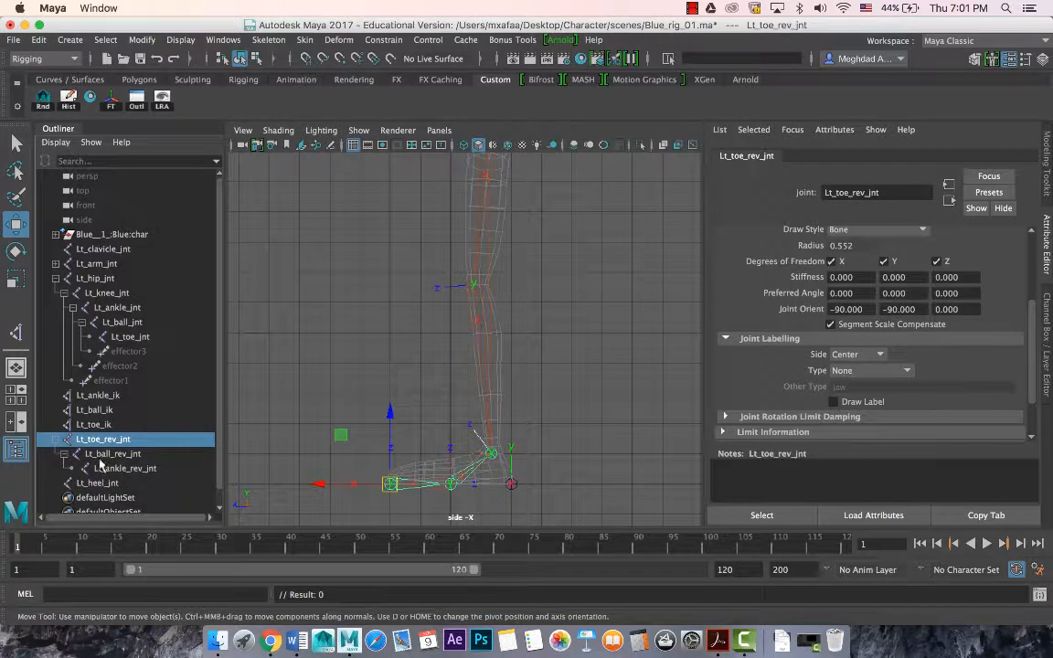
left_click(108, 484, "ctrl")
key("p")
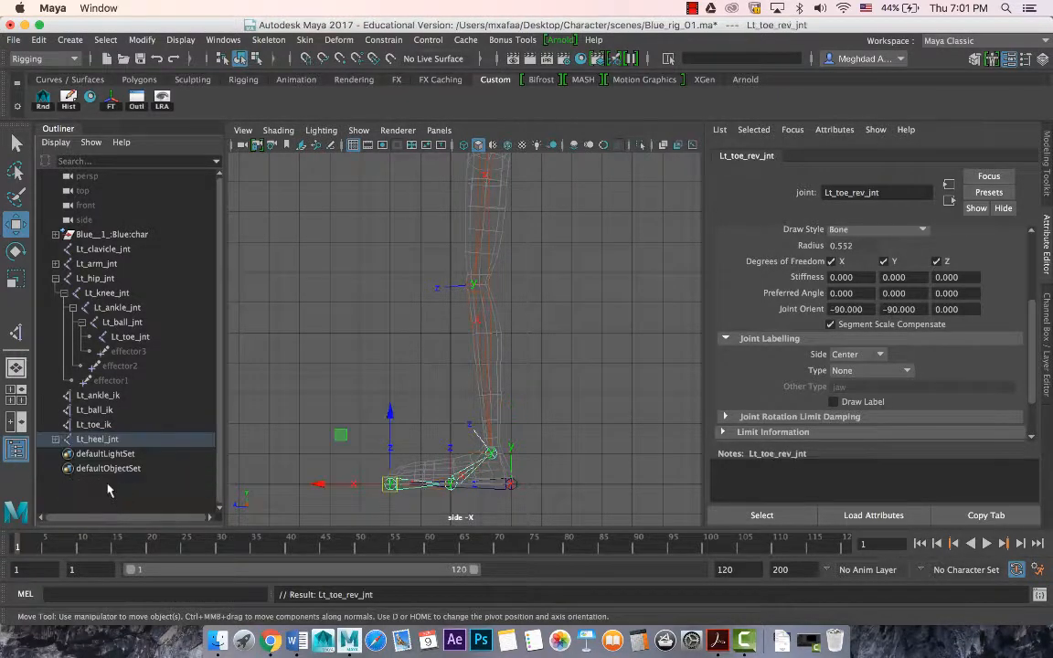
left_click(56, 439)
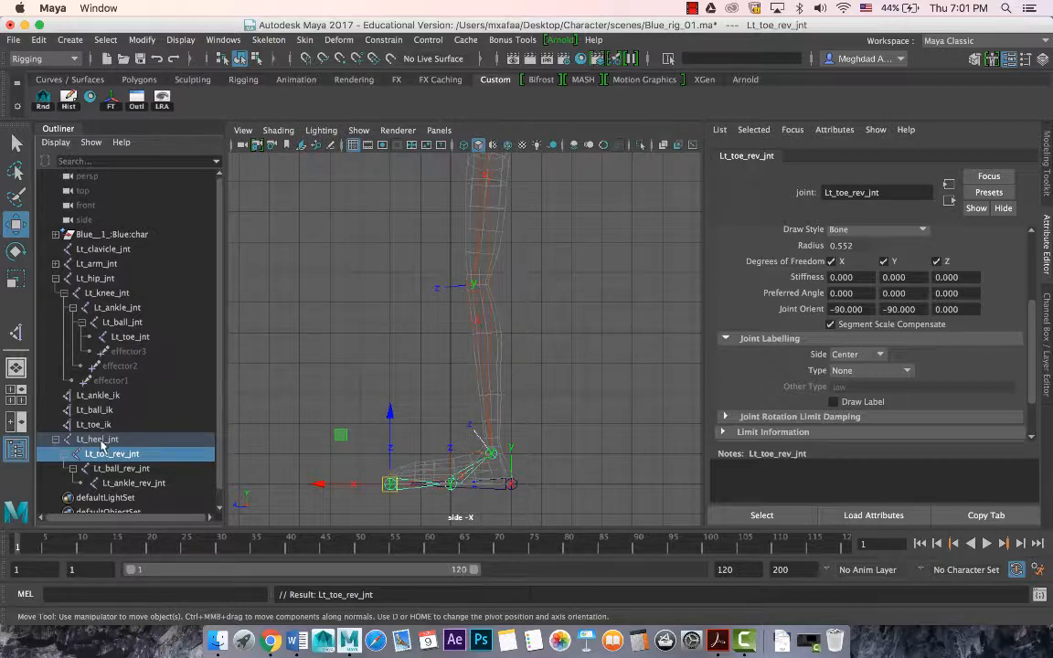
left_click(101, 442)
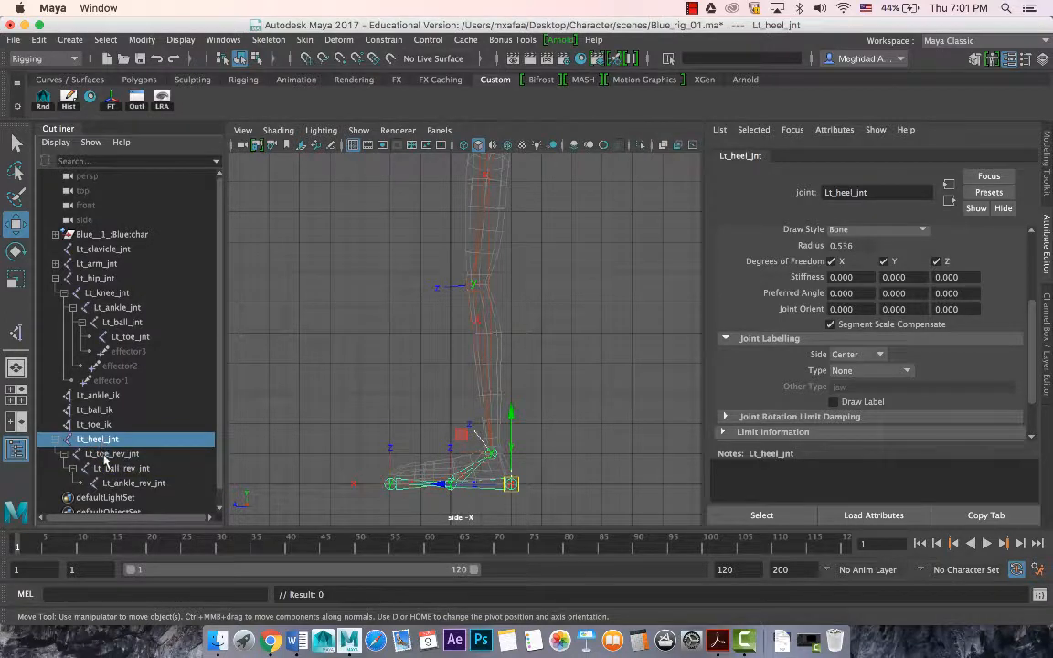
left_click(105, 457)
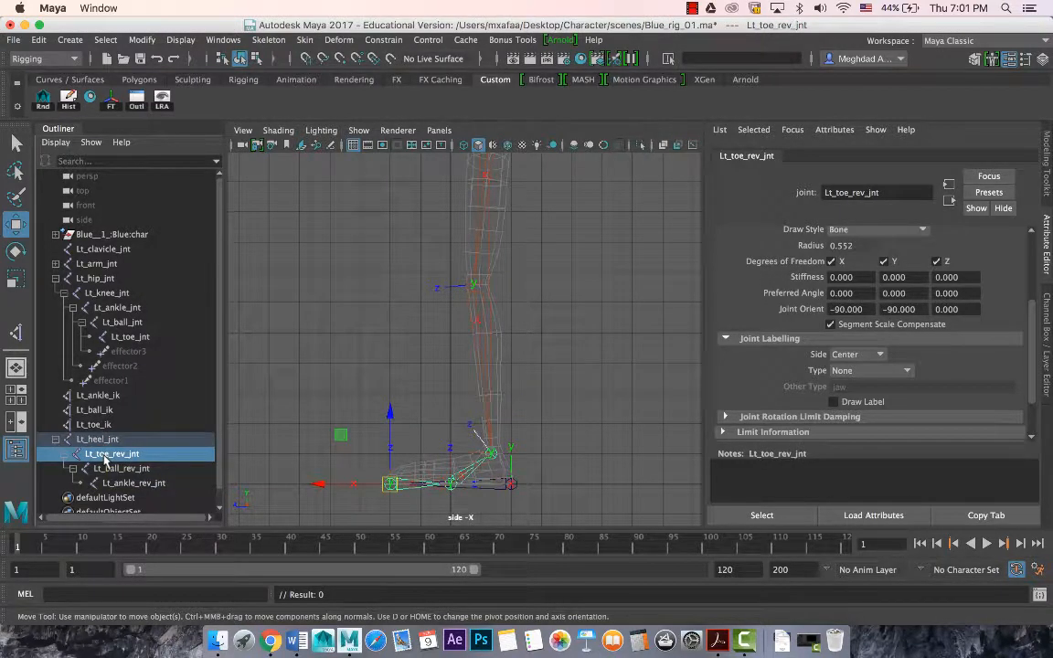
left_click(112, 470)
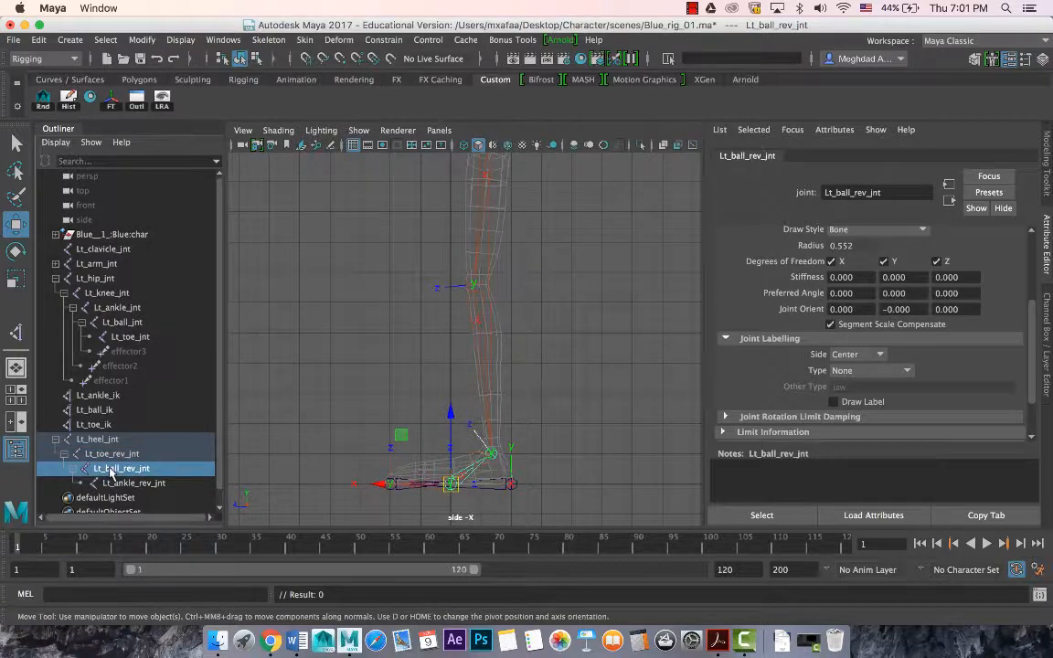
left_click(115, 485)
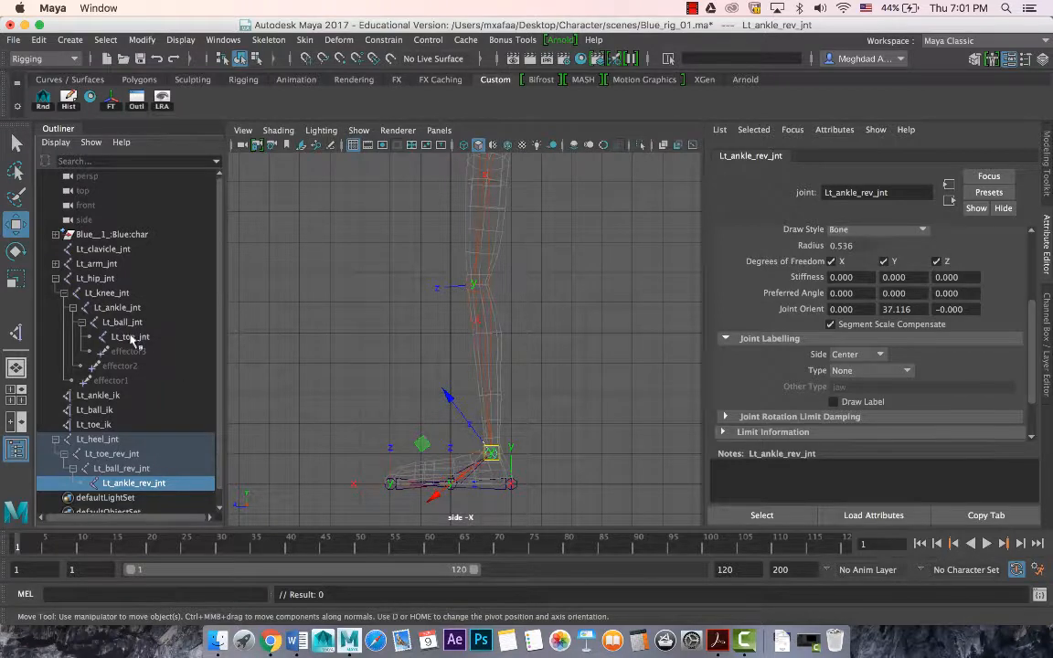
Step: Compare the ankle, ball and toe joints of the leg chain with the matching toe, ball and ankle reverse joints
left_click(117, 308)
left_click(121, 322)
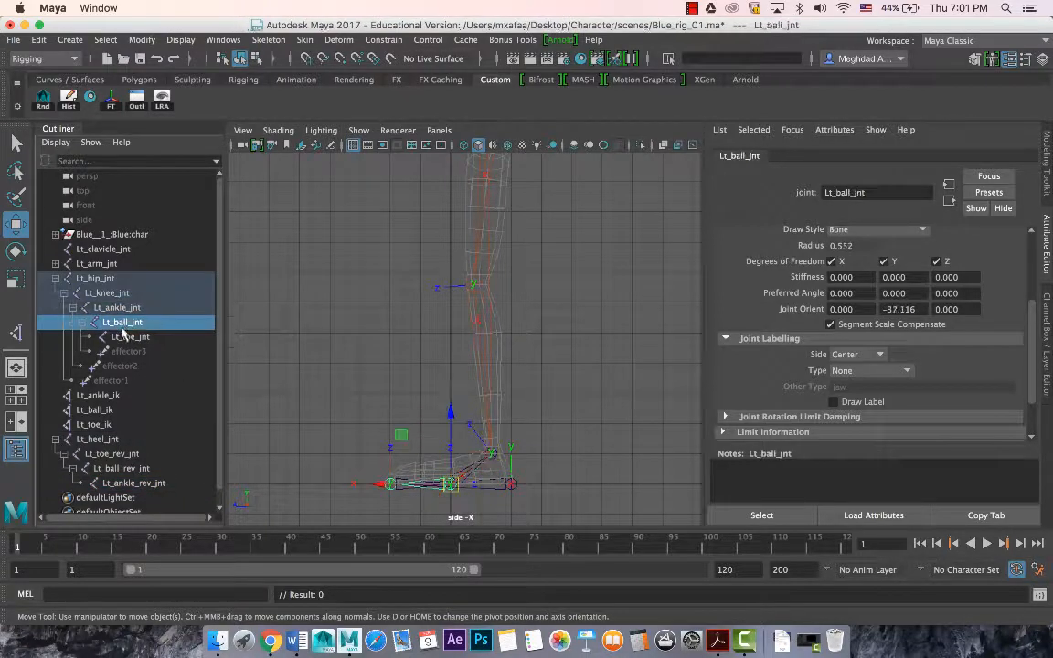
left_click(128, 337)
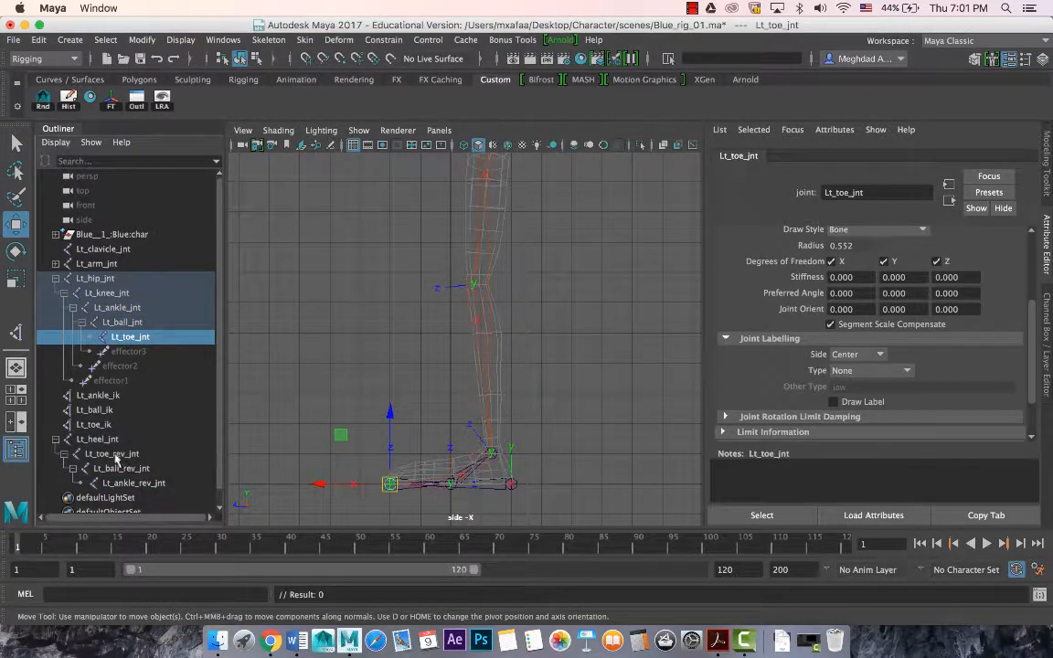
left_click(122, 322)
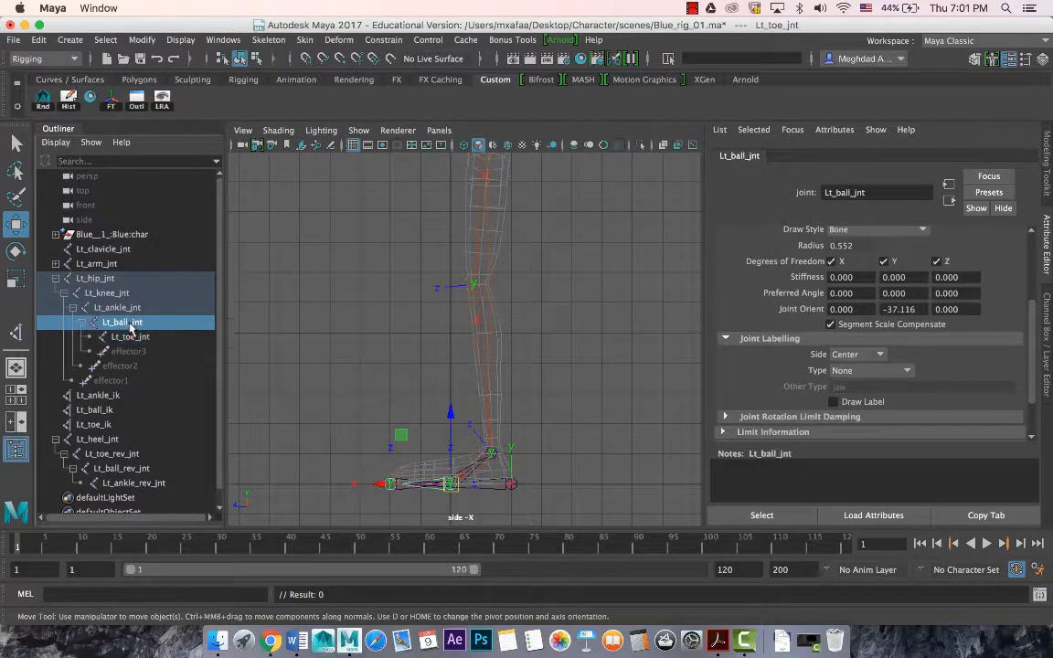
left_click(117, 307)
left_click(112, 456)
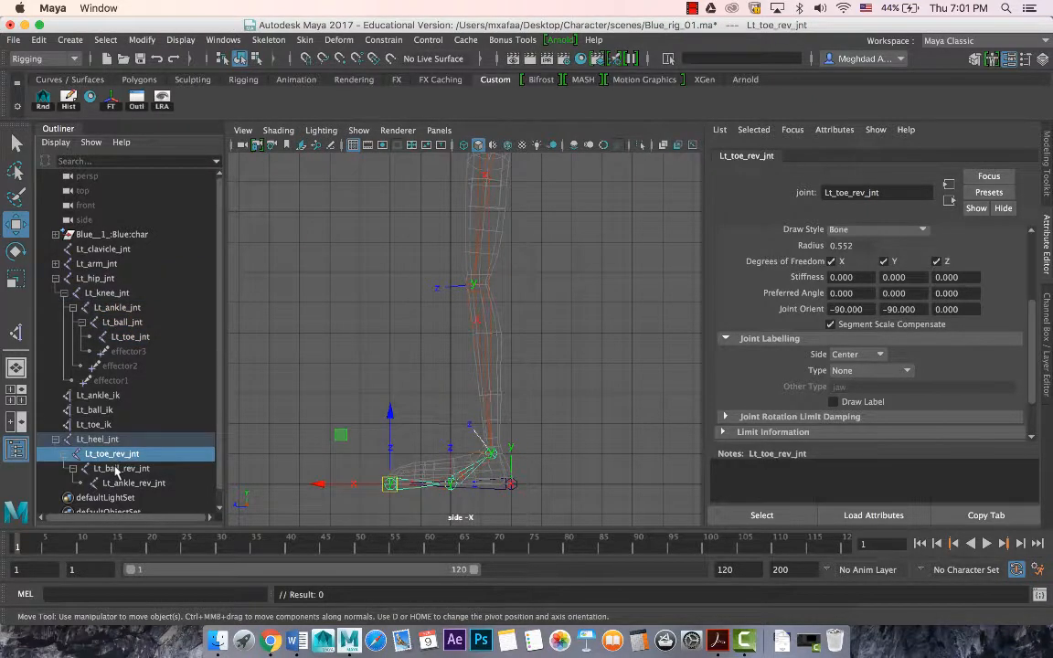
left_click(117, 468)
left_click(160, 484)
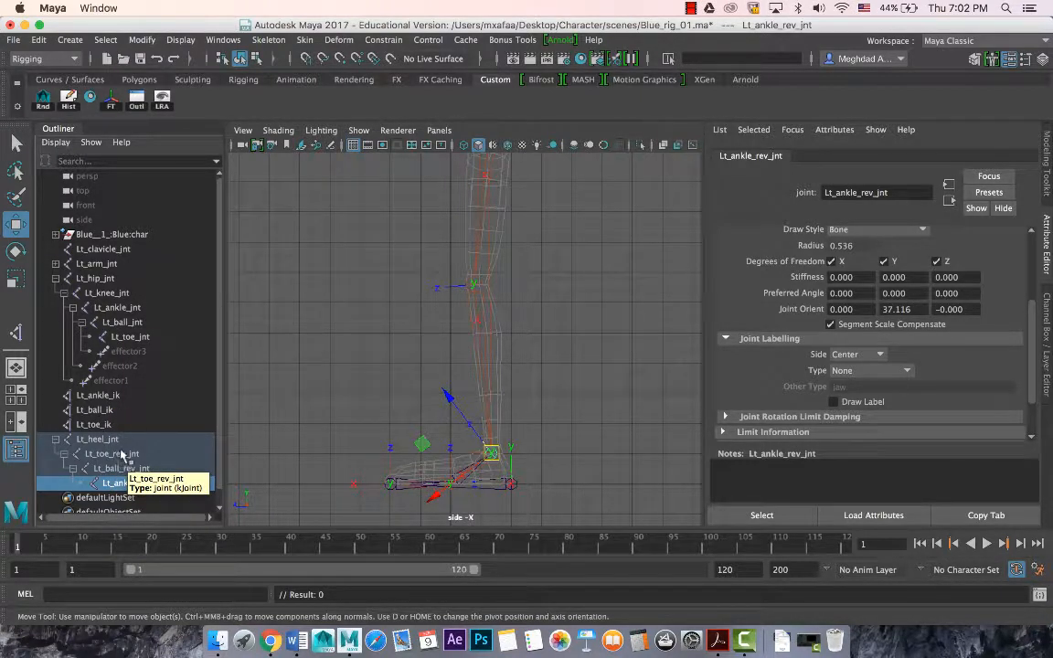
Step: Parent the Lt_ankle_ik handle under Lt_ankle_rev_jnt
left_click(104, 410)
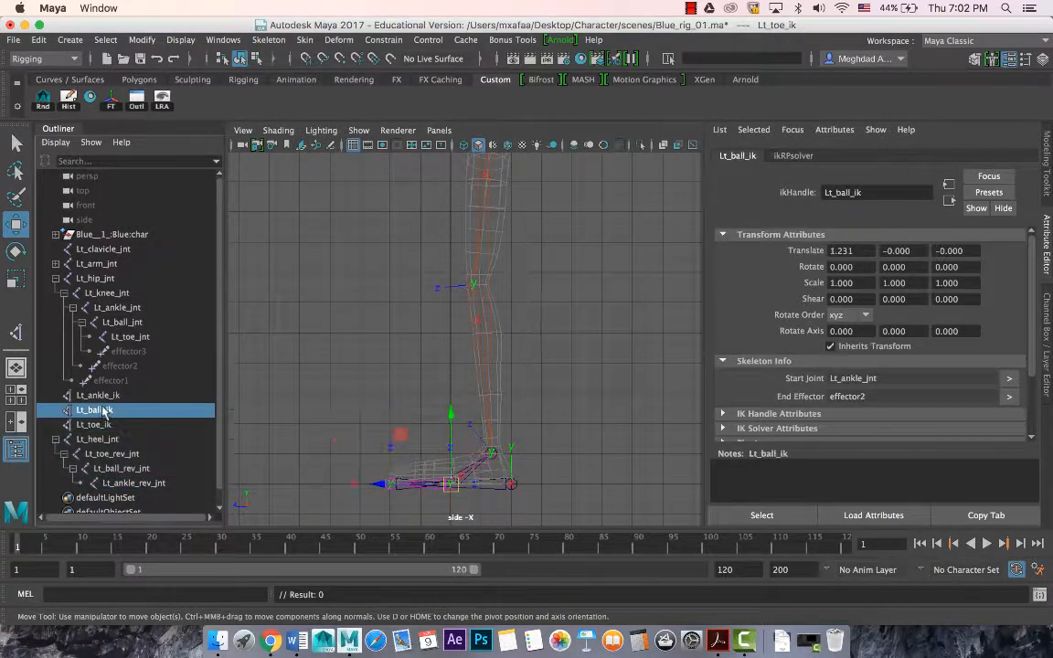
left_click(104, 399)
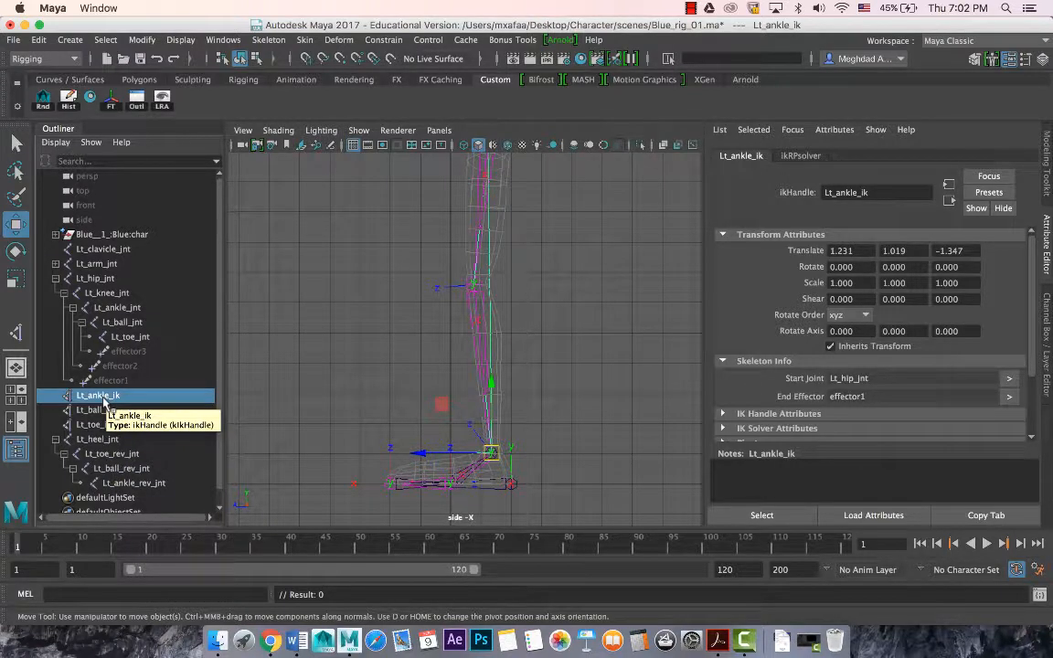
left_click(133, 484, "ctrl")
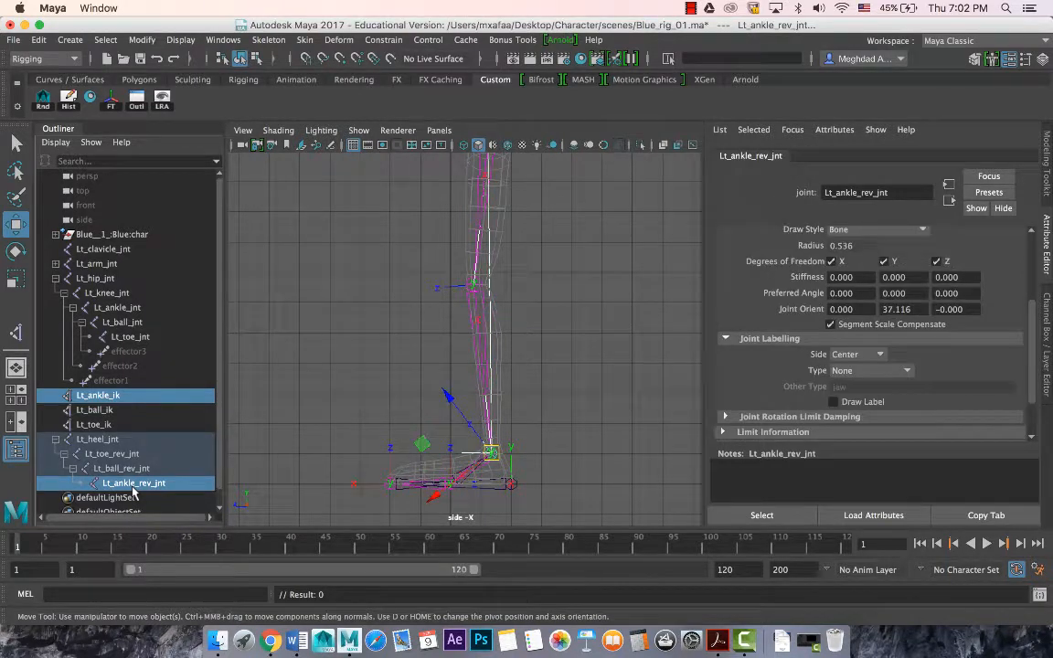
left_click(99, 398)
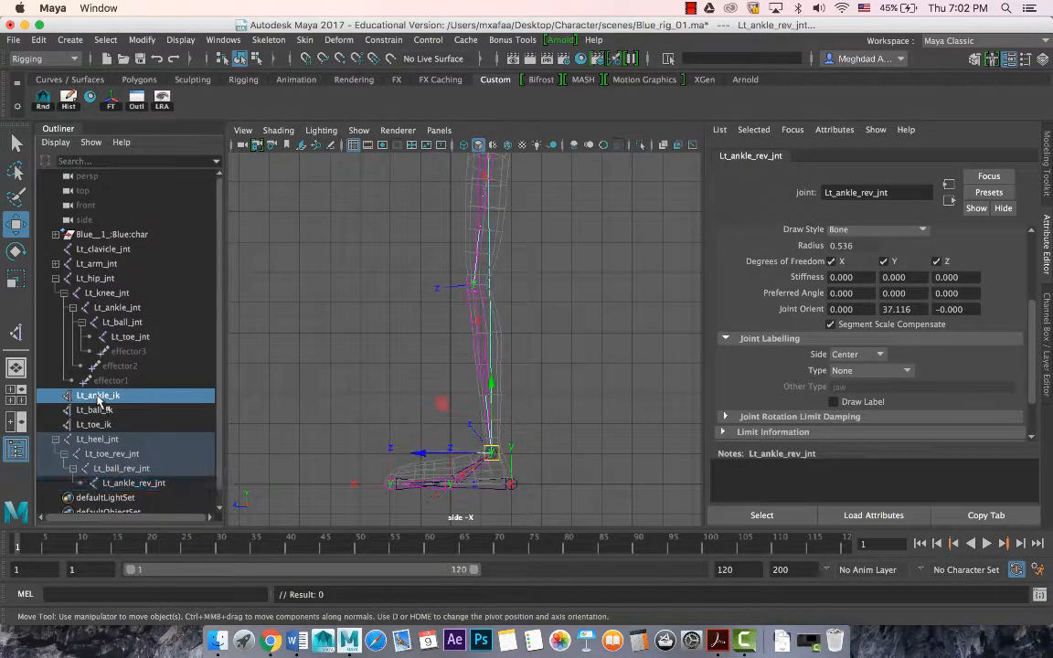
left_click(117, 487, "ctrl")
key("p")
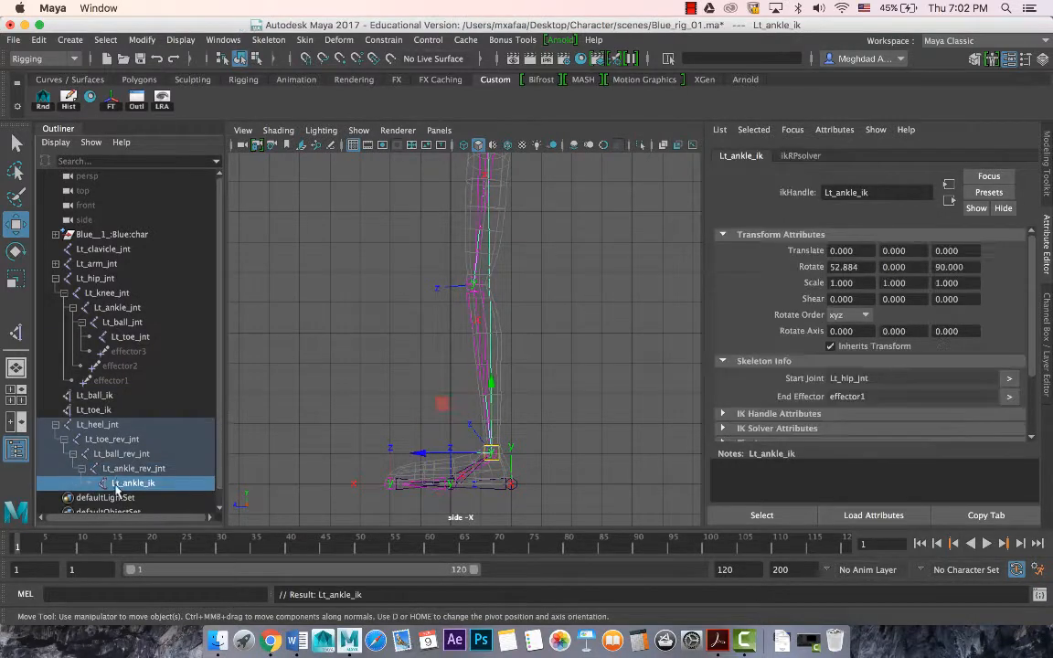
Step: Parent Lt_toe_ik under Lt_toe_rev_jnt and Lt_ball_ik under Lt_ball_rev_jnt
left_click(100, 411)
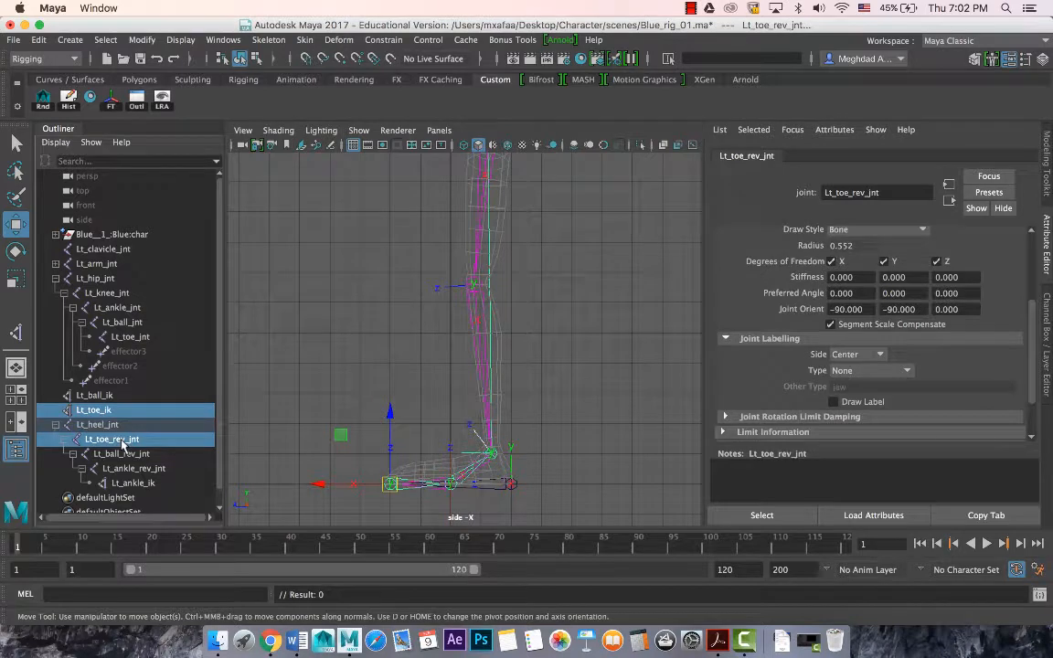
key("p")
left_click(108, 397)
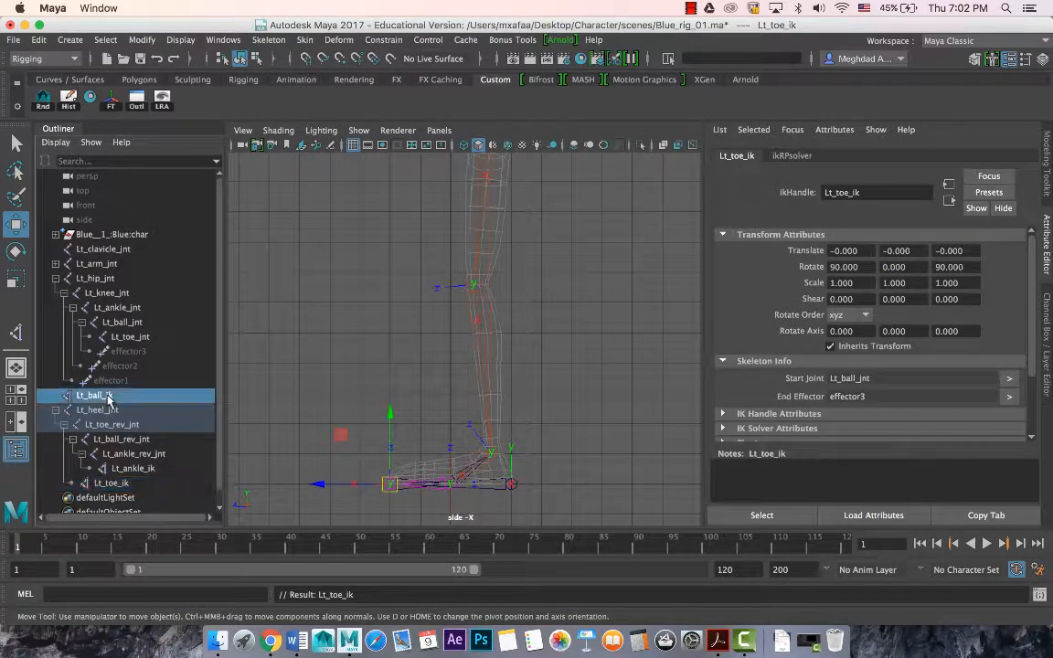
left_click(120, 440, "ctrl")
key("p")
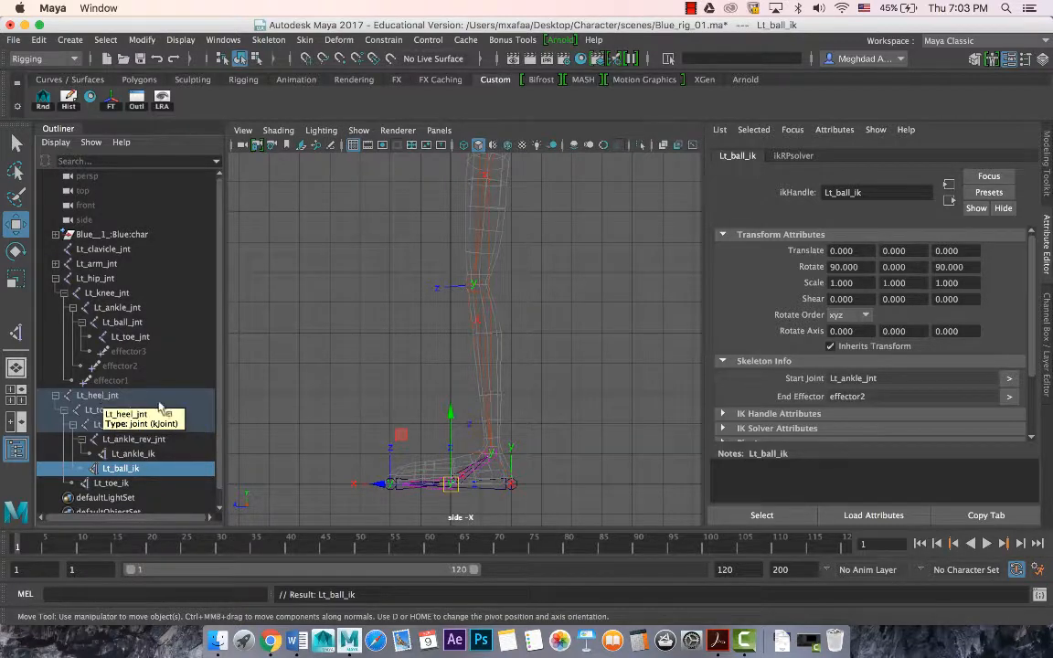
Step: Test Lt_heel_jnt by rotating it and moving it upward in the side view, undoing each change
left_click(56, 278)
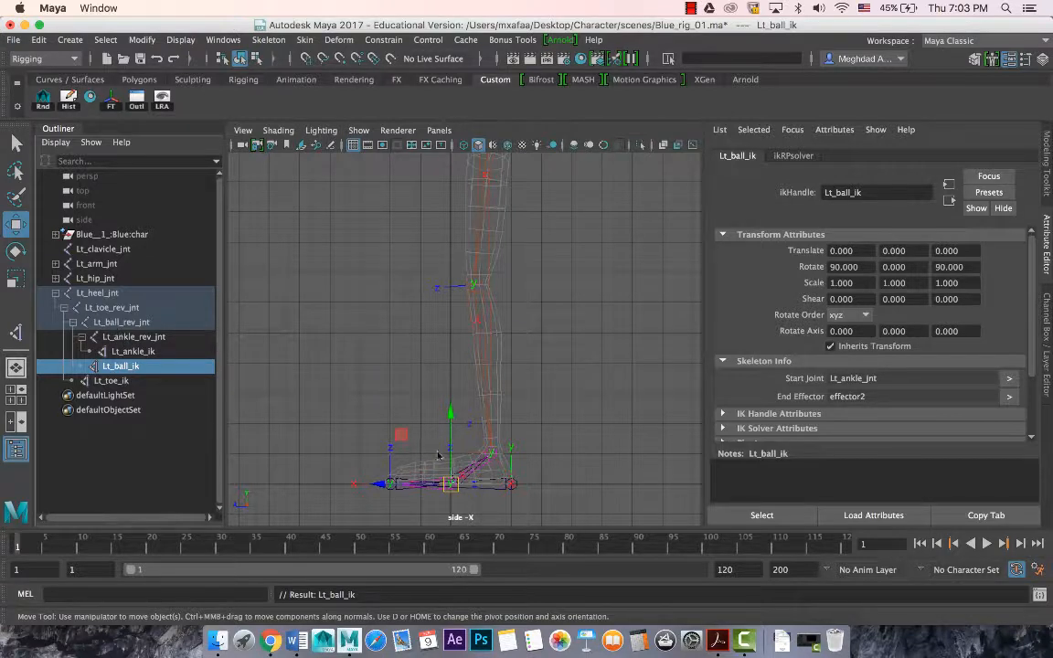
left_click(111, 308)
left_click(108, 294)
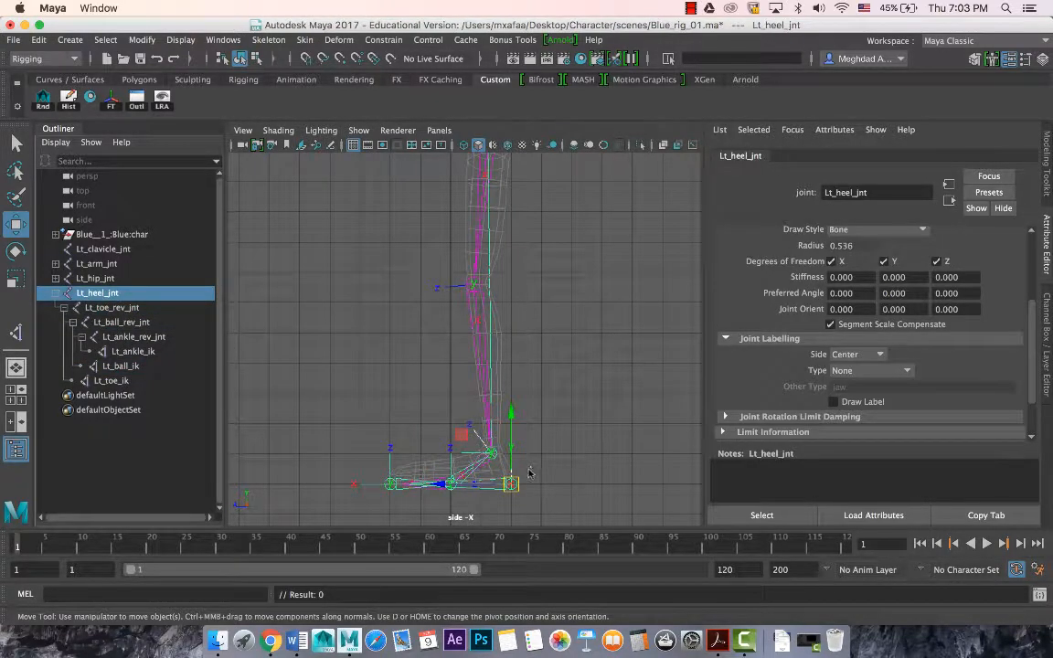
key("e")
mouse_move(503, 423)
left_mouse_down()
mouse_move(539, 425)
mouse_move(502, 423)
mouse_move(522, 426)
left_mouse_up()
key("super+z")
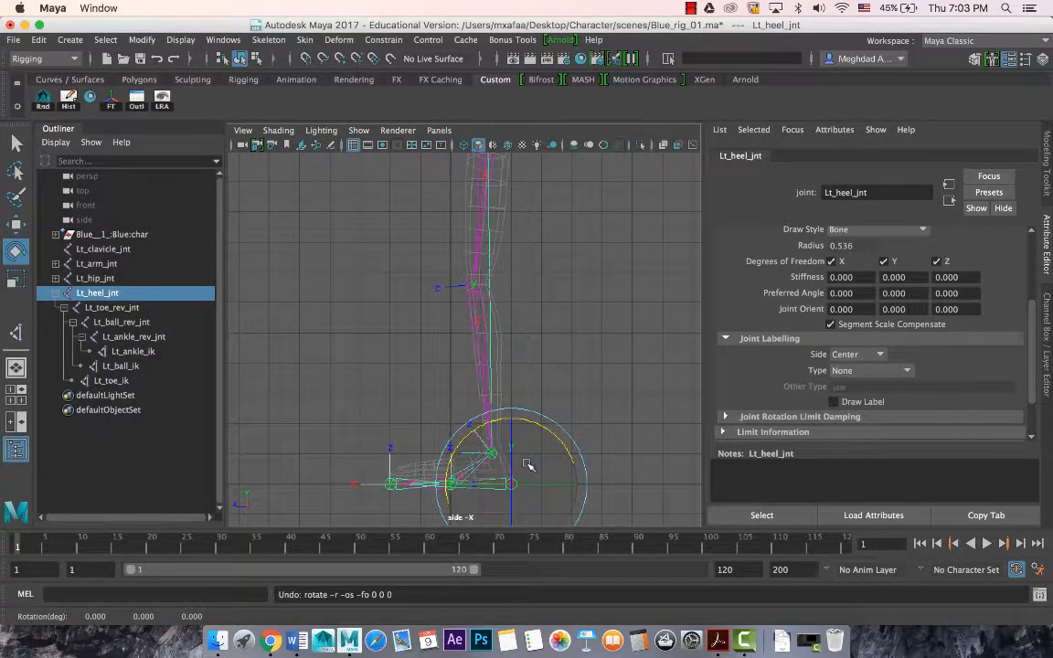
key("w")
left_click_drag(510, 484, 505, 429)
key("super+z")
Step: Test-rotate Lt_toe_rev_jnt and Lt_ball_rev_jnt about 15 degrees in Y, one at a time, undoing each rotation
left_click(111, 308)
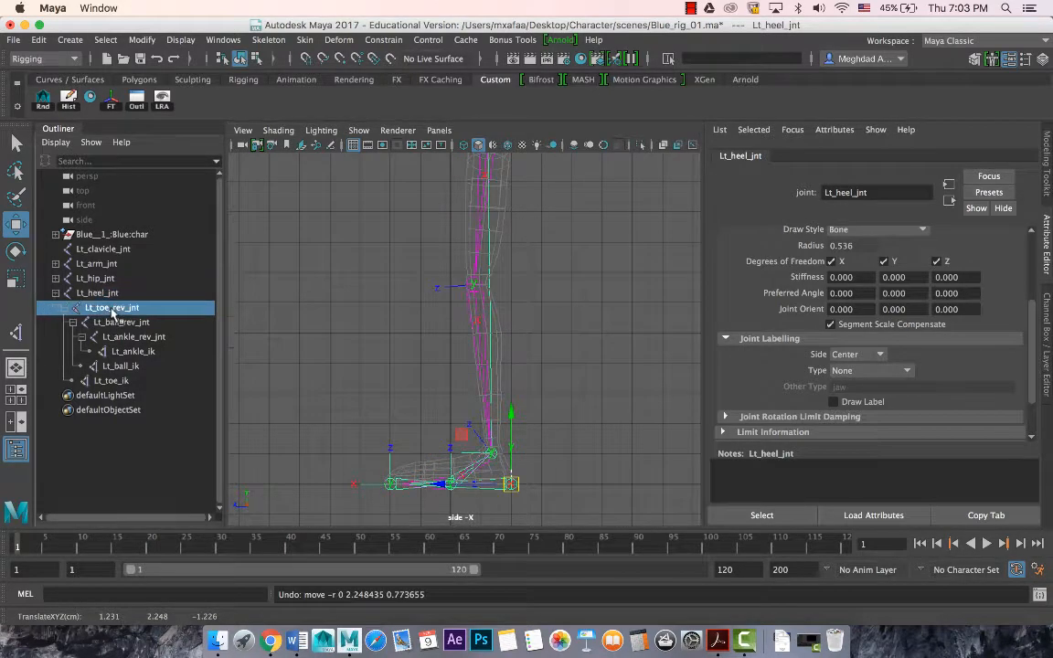
key("e")
left_click_drag(350, 380, 368, 424)
key("super+z")
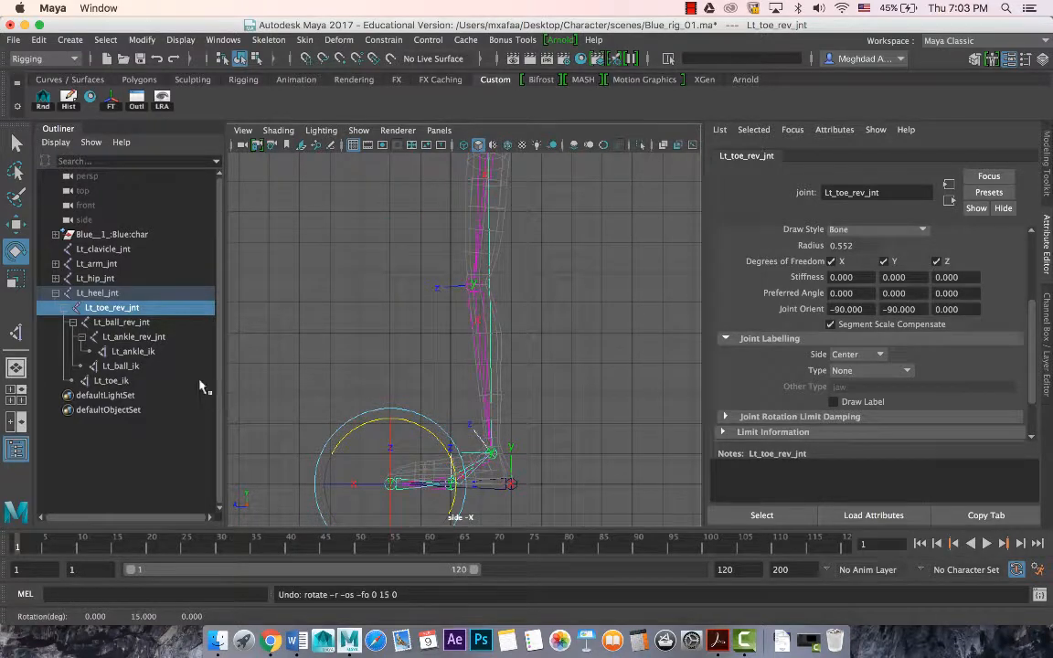
left_click(139, 322)
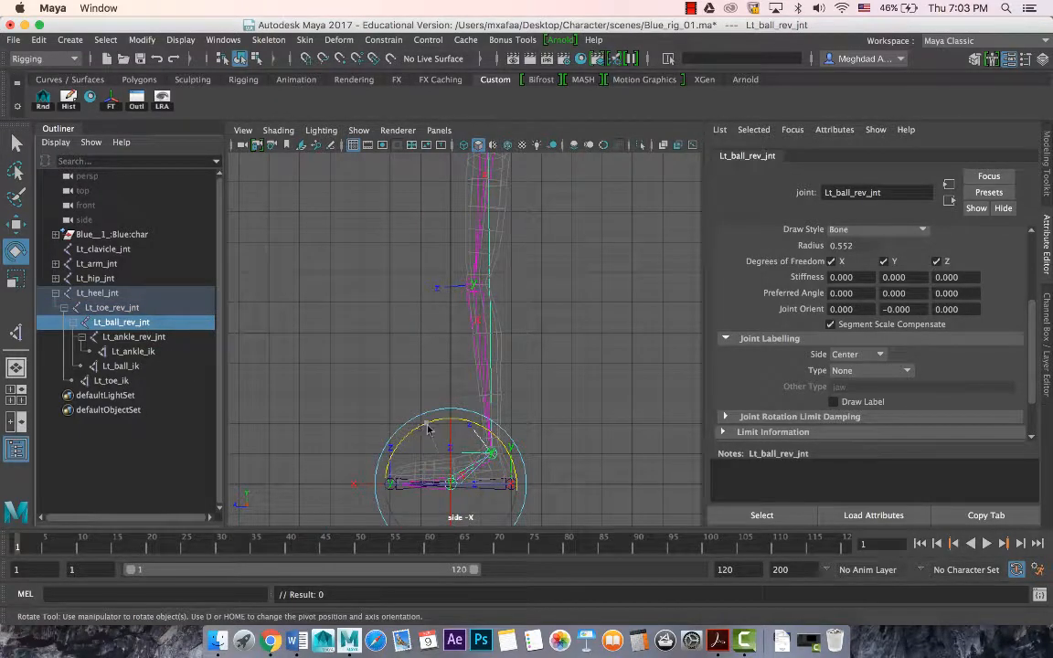
left_click_drag(428, 430, 423, 439)
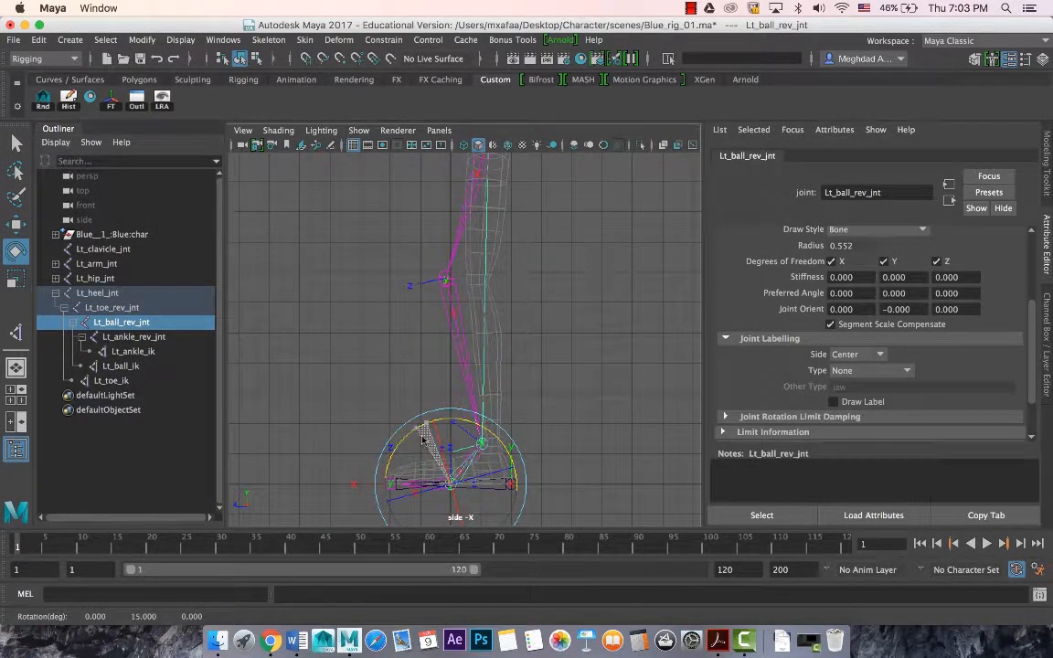
key("super+z")
Step: Examine the reverse foot chain from heel to ankle and the leg chain from hip to toe in the perspective view
key("space")
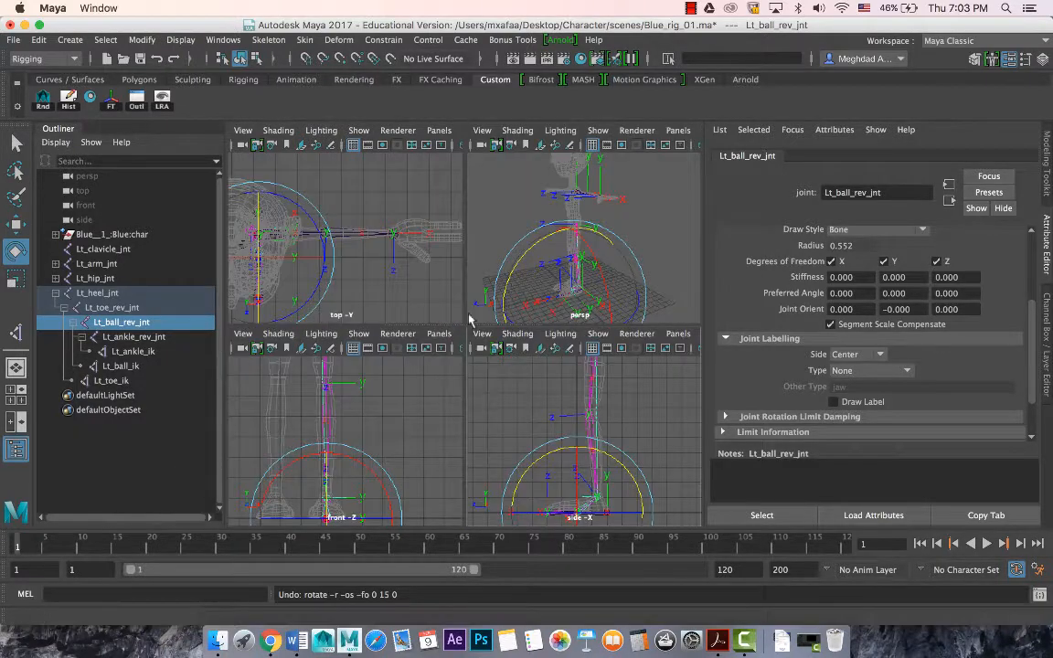
key("space")
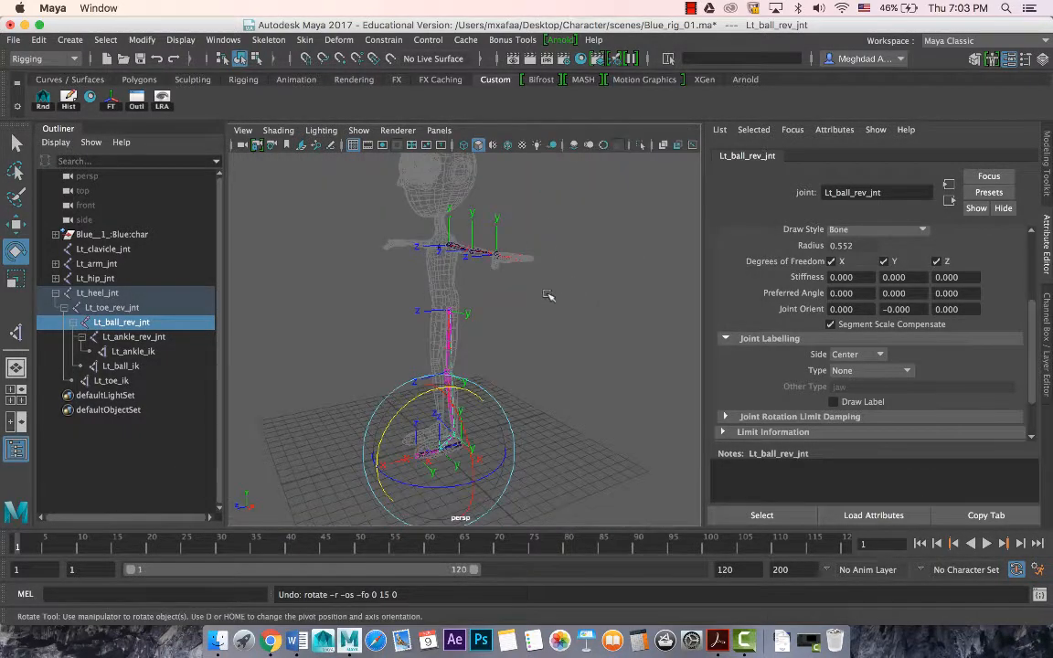
left_click_drag(441, 298, 430, 352, "alt")
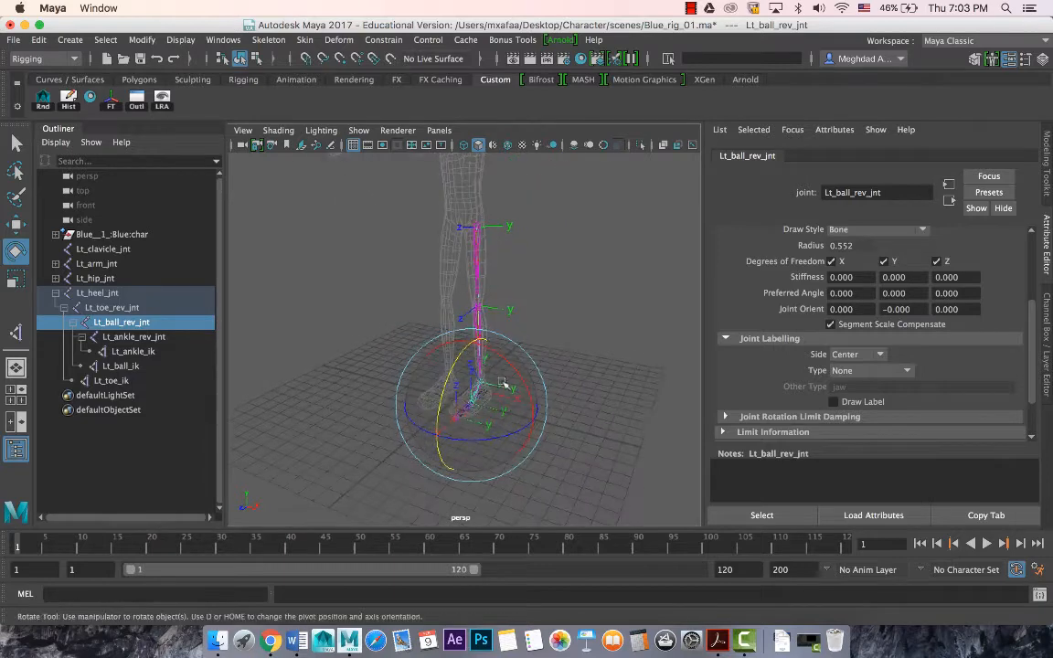
left_click(102, 291)
left_click(128, 337, "shift")
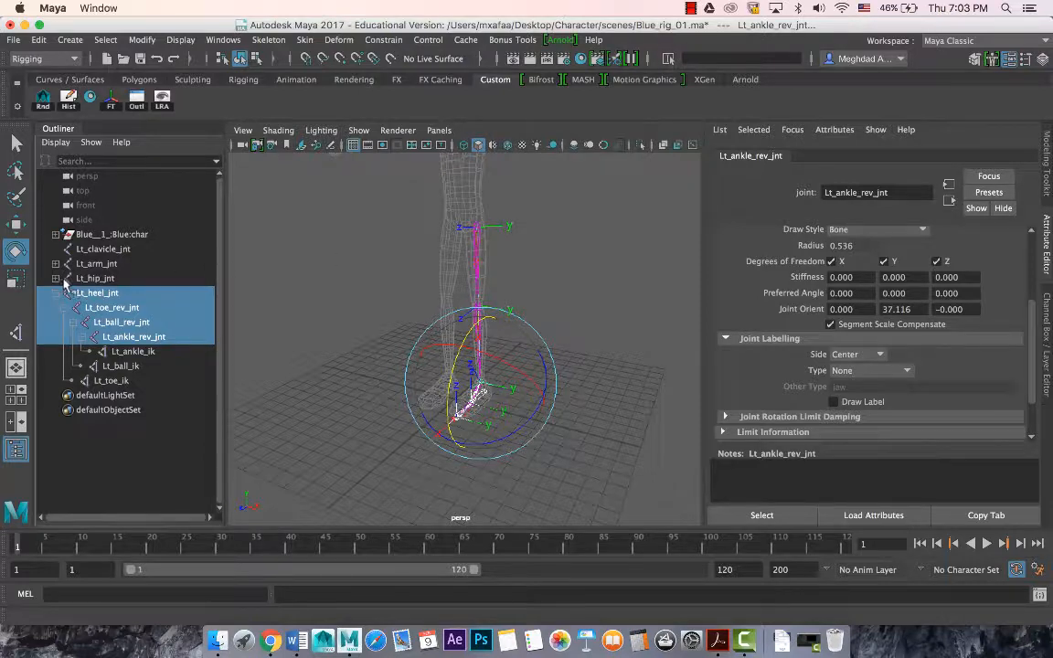
left_click(56, 278)
left_click(103, 280)
left_click(123, 337, "shift")
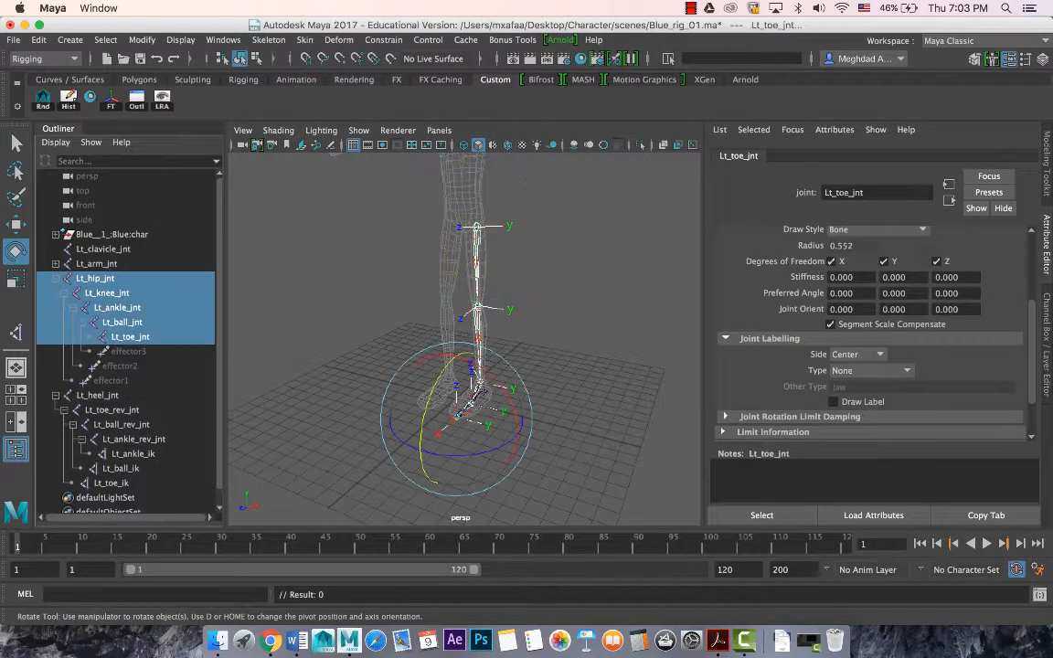
left_click(384, 311)
left_click_drag(384, 311, 429, 373, "alt")
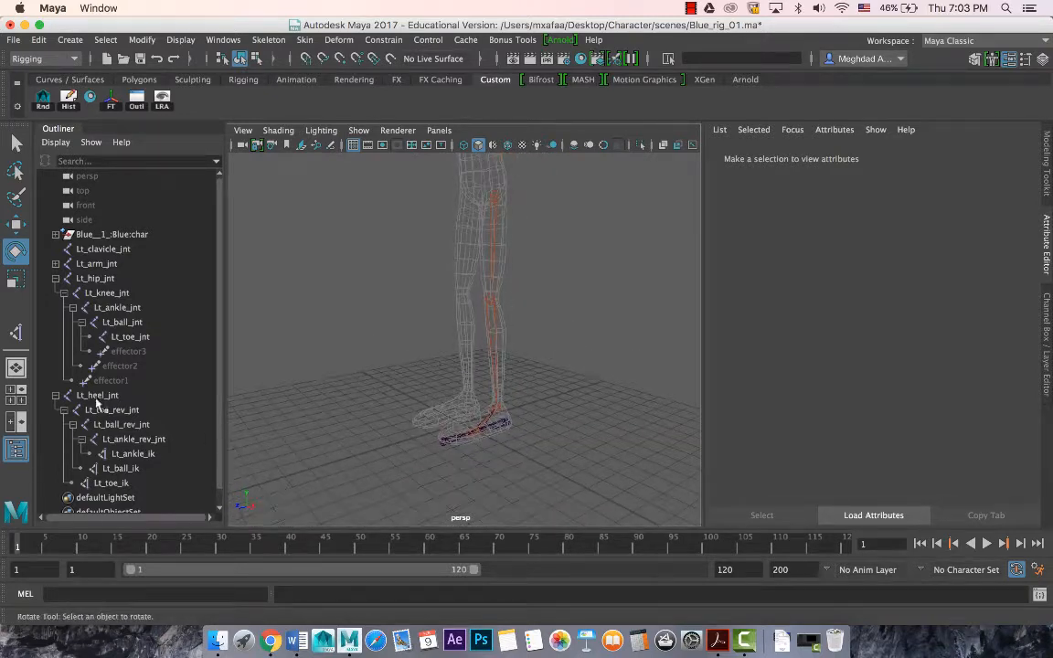
Step: Check the three IK handles and the Lt_heel_jnt that heads the reverse foot hierarchy
left_click(127, 458)
left_click(112, 483, "shift")
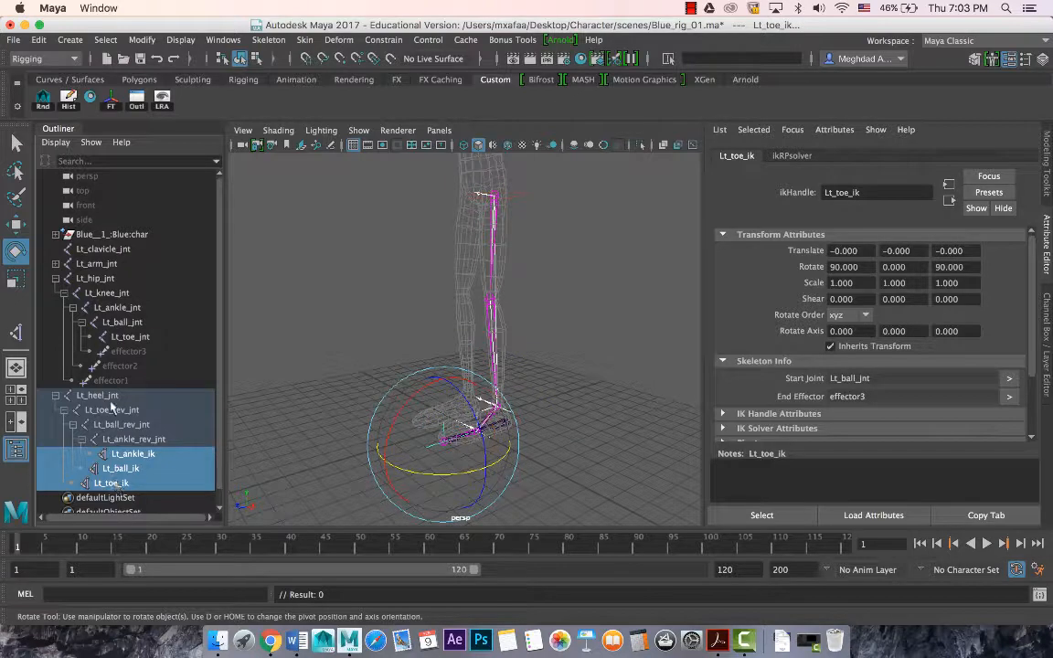
left_click(97, 395)
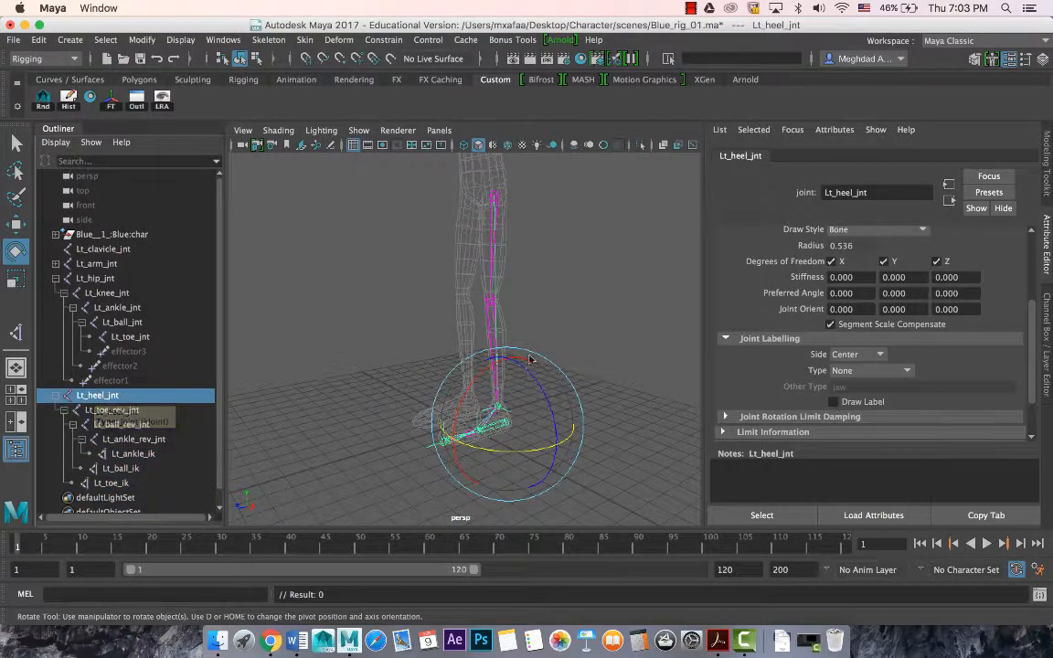
mouse_move(443, 382)
left_mouse_down("alt")
mouse_move(502, 396)
mouse_move(434, 366)
left_mouse_up("alt")
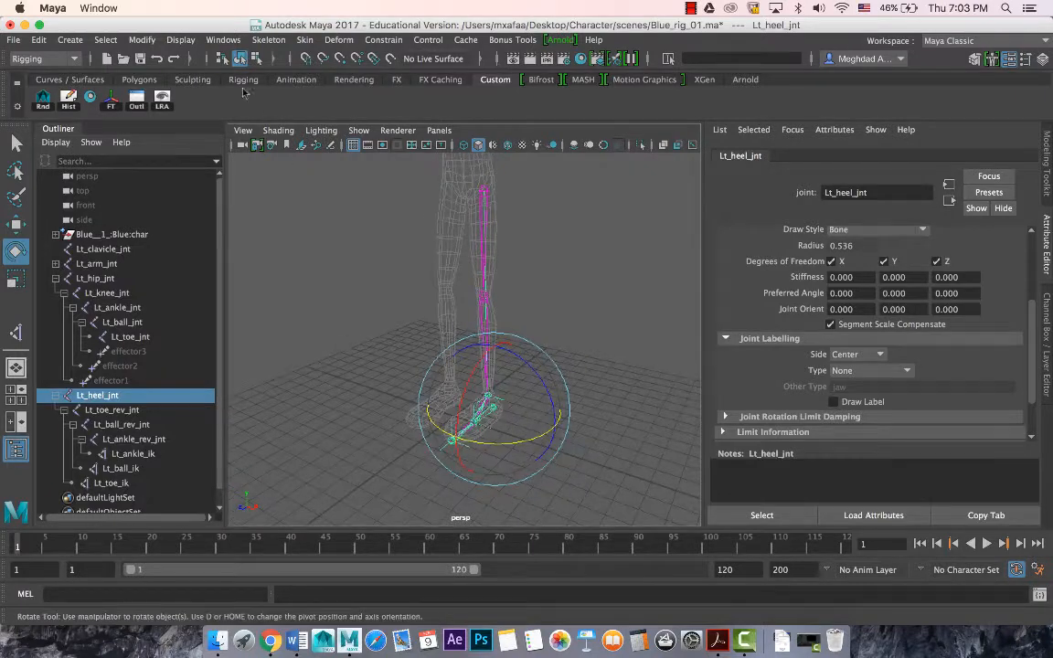
Step: Create a NURBS circle for the foot control and move it to the left foot, at Translate X about 1.5
left_click(70, 39)
mouse_move(90, 79)
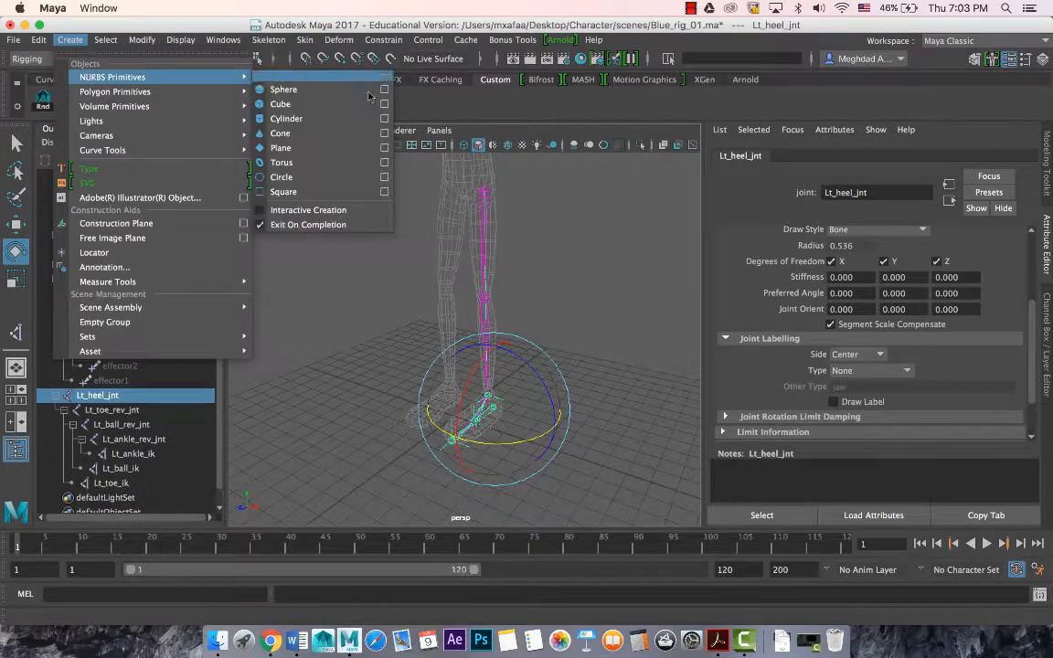
left_click(300, 170)
key("w")
left_click_drag(456, 403, 439, 404, "alt")
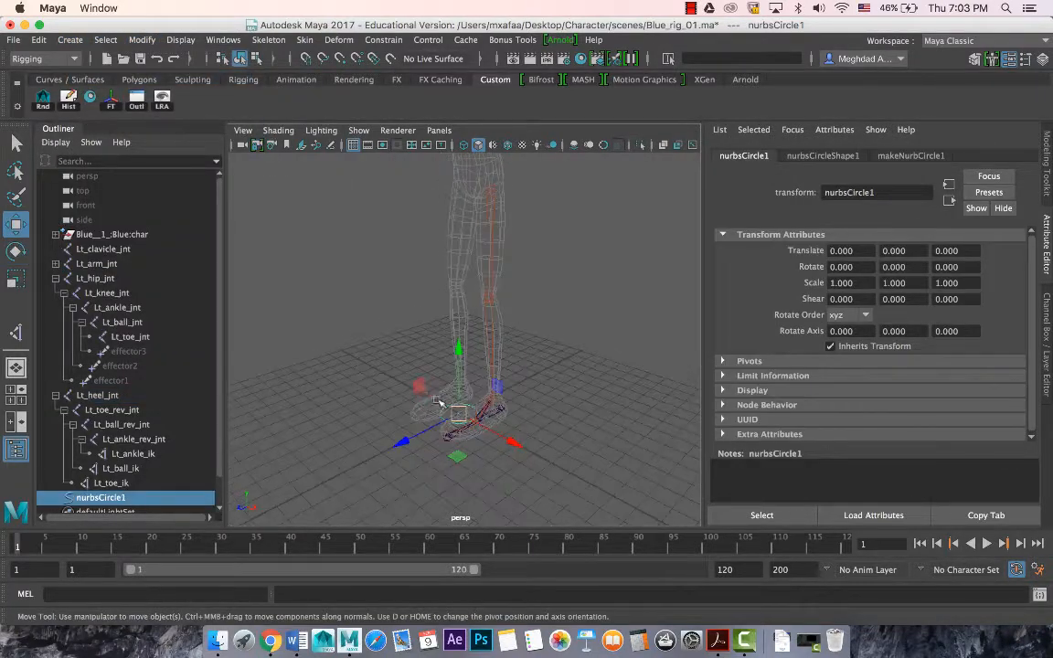
right_click_drag(440, 405, 555, 408, "alt")
left_click_drag(503, 503, 552, 534)
right_click_drag(567, 466, 445, 441, "alt")
left_click_drag(445, 440, 415, 445, "alt")
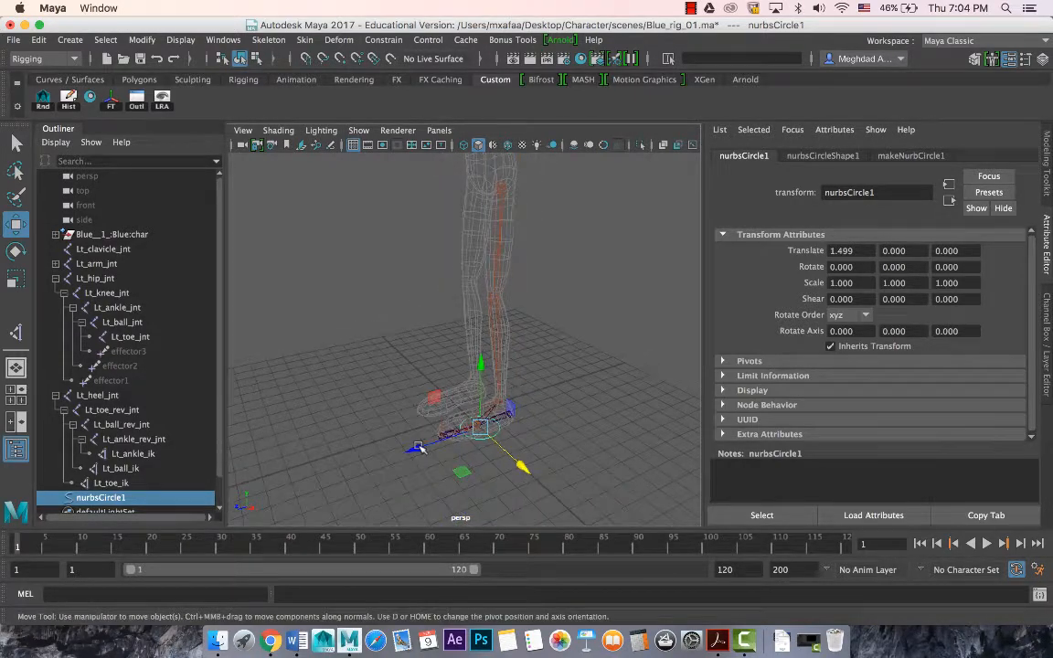
Step: Scale nurbsCircle1 to about 1.33, 1.33, 2.71 and position it around the left foot at about X 1.3, Z -0.03
left_click_drag(471, 426, 505, 474)
key("r")
right_click_drag(440, 430, 493, 434, "alt")
key("w")
left_click_drag(539, 437, 422, 448)
key("r")
left_click_drag(477, 425, 539, 439)
key("w")
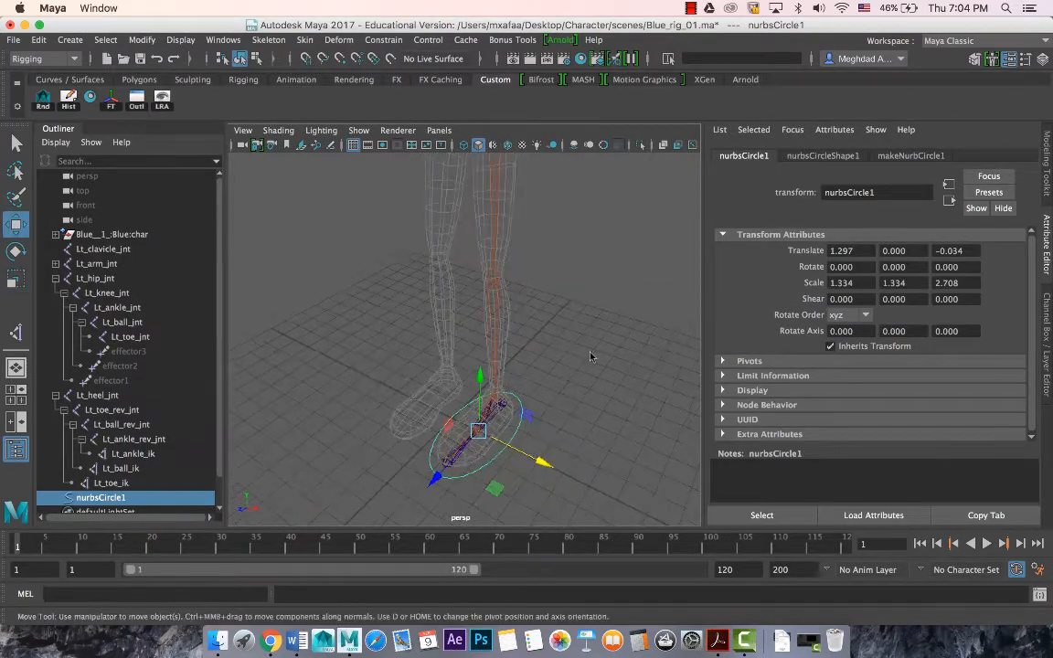
Step: Scale the circle's two middle side control vertices along X to shape it around the foot, and reselect nurbsCircle1 as an object
right_click_drag(591, 357, 530, 320)
left_click_drag(540, 453, 512, 451, "alt")
left_click_drag(451, 431, 452, 430, "shift")
key("r")
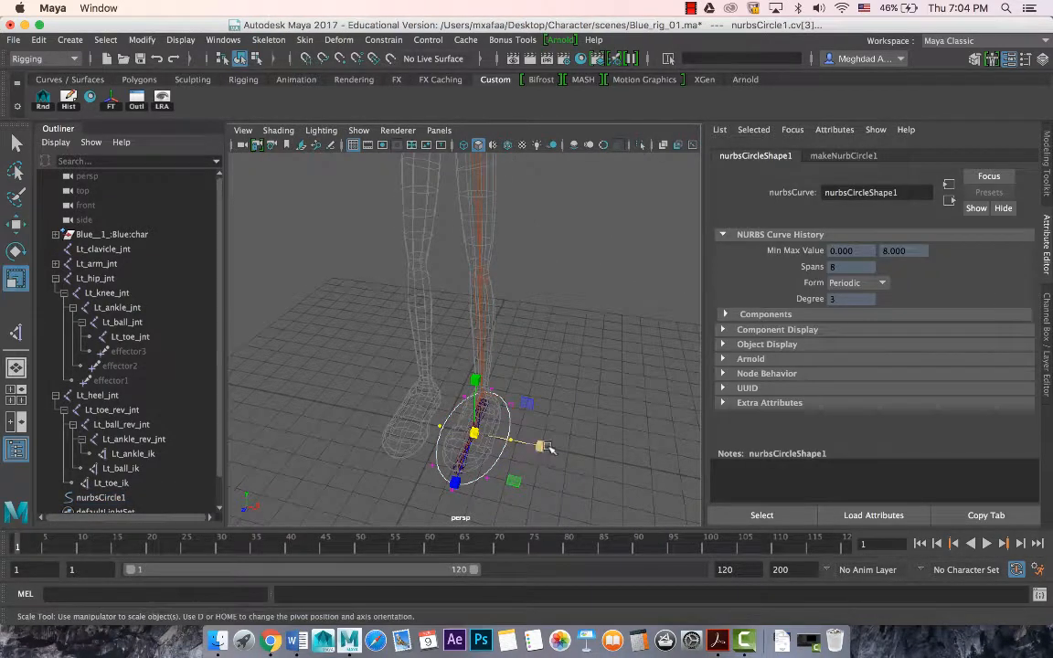
left_click_drag(545, 443, 400, 437)
key("w")
left_click(101, 498)
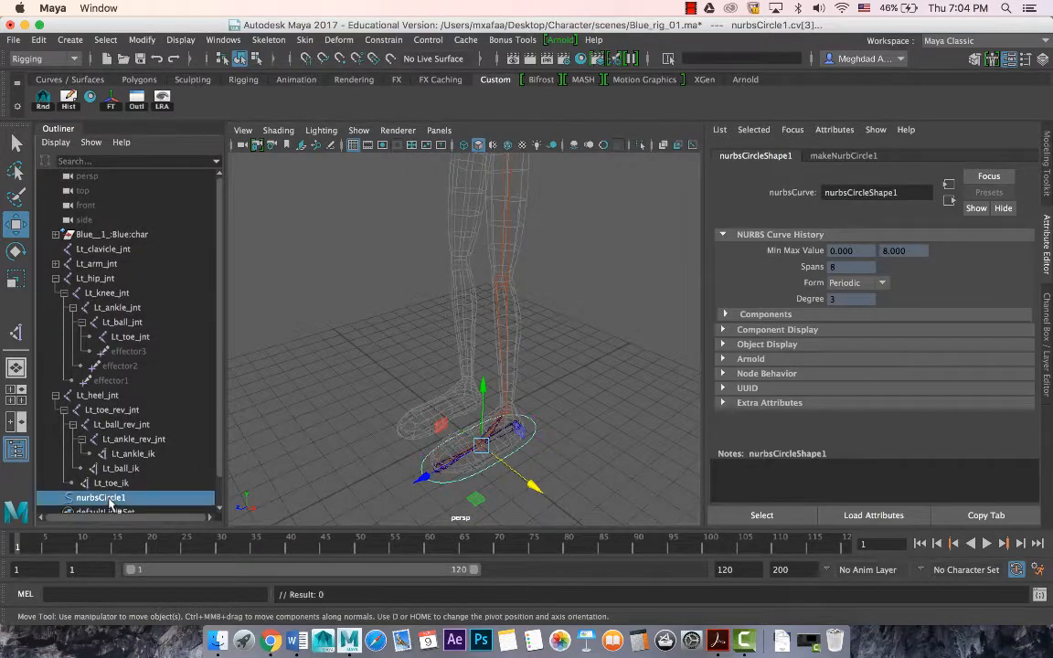
Step: Rename nurbsCircle1 to Lt_foot_ctrl
double_click(101, 497)
type("Lt")
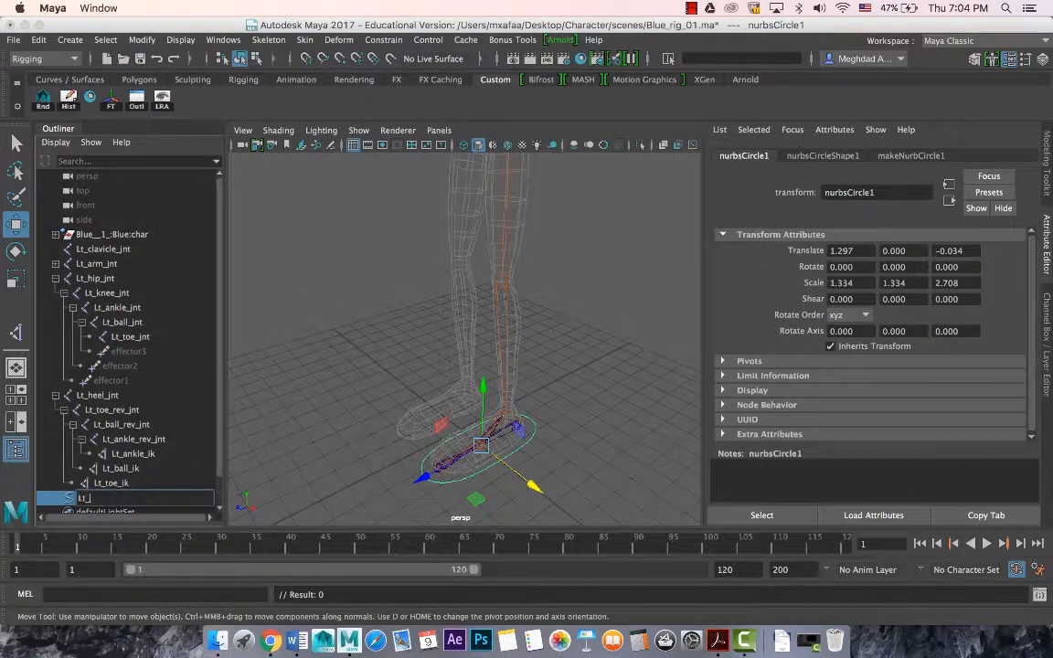
type("_foot_ctrl")
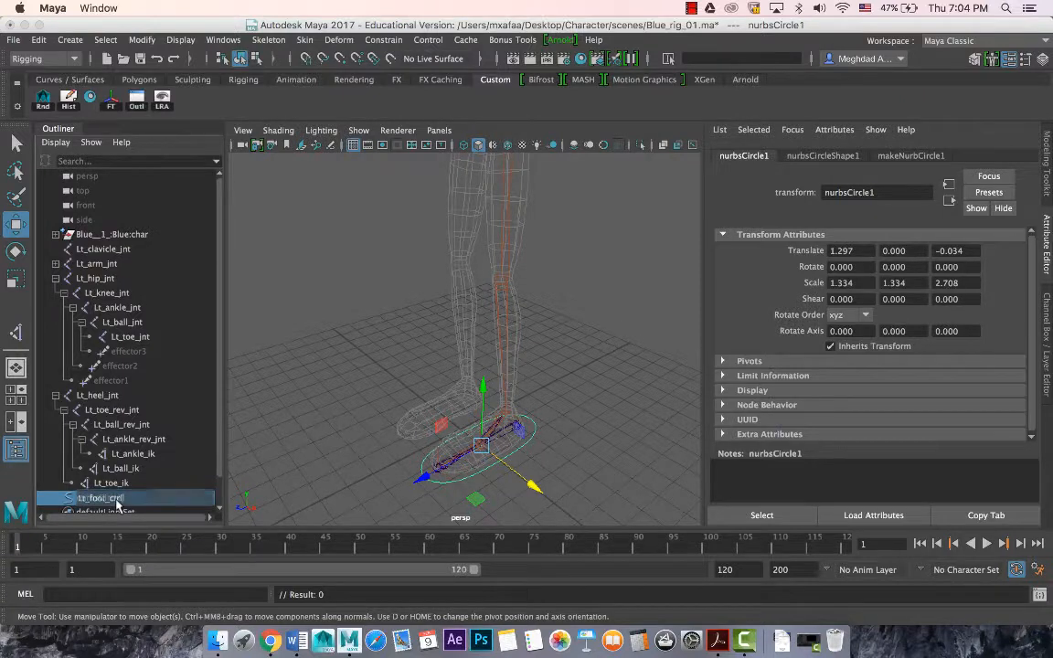
key("Return")
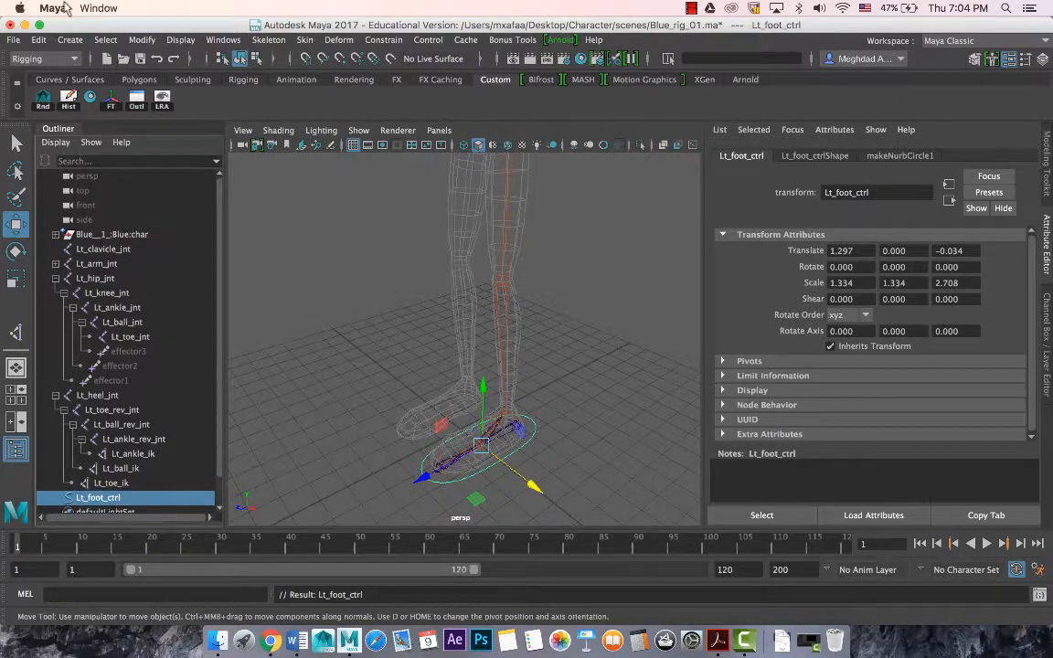
Step: Freeze the transformations of Lt_foot_ctrl and delete its construction history
left_click(110, 99)
left_click(69, 99)
left_click_drag(339, 319, 479, 335, "alt")
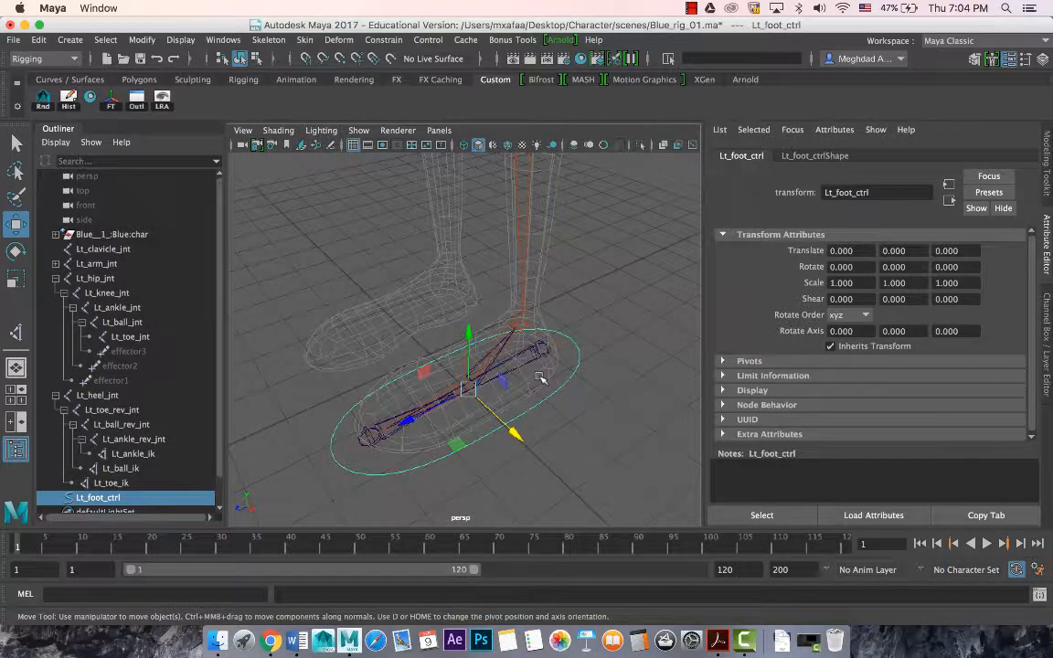
Step: Snap the pivot point of Lt_foot_ctrl onto the left ankle joint
mouse_move(504, 380)
left_mouse_down("alt")
mouse_move(440, 365)
mouse_move(477, 354)
mouse_move(507, 366)
mouse_move(498, 364)
mouse_move(503, 390)
left_mouse_up("alt")
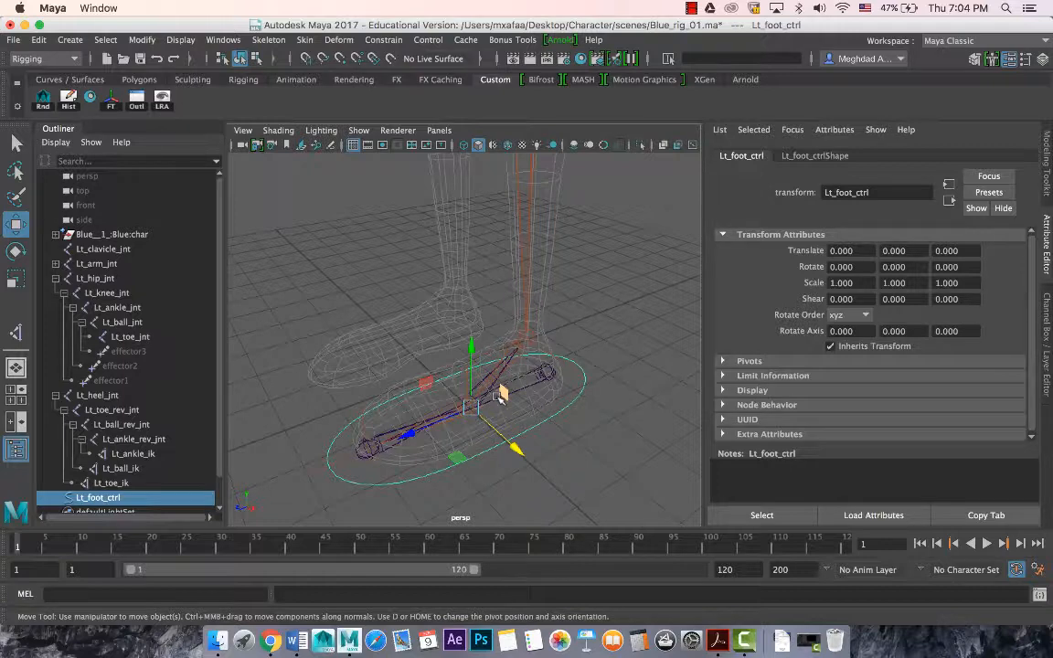
key("d")
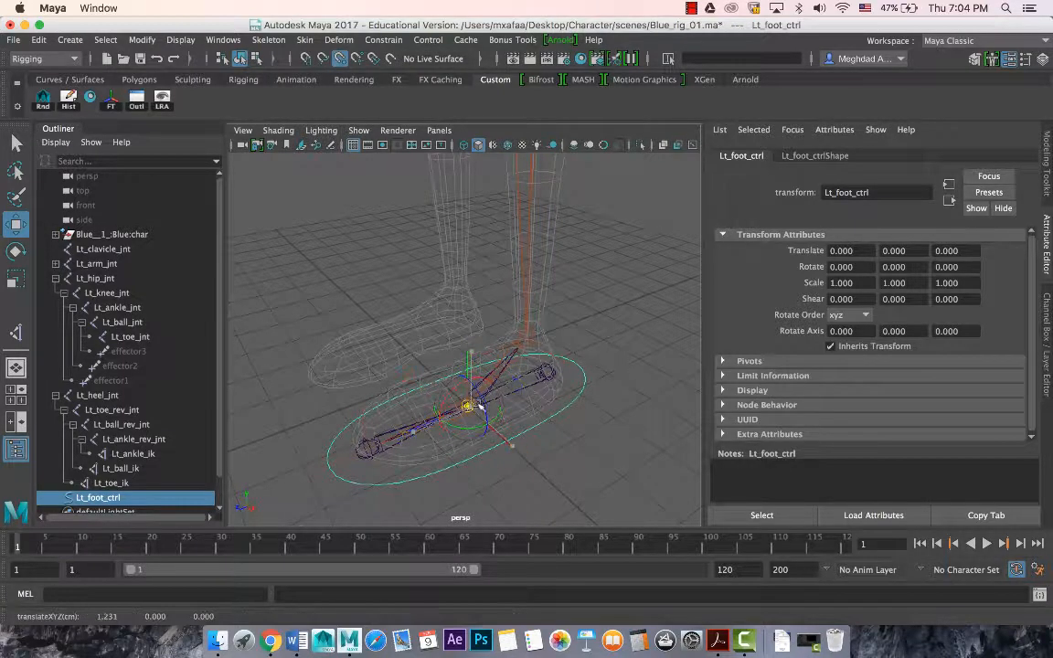
left_click_drag(472, 407, 526, 343)
mouse_move(426, 400)
left_mouse_down("alt")
mouse_move(493, 389)
mouse_move(409, 395)
left_mouse_up("alt")
Step: Undo a small pivot shift on Lt_foot_ctrl, and test-rotate the control -15 degrees in X about the ankle, undoing the rotation
key("d")
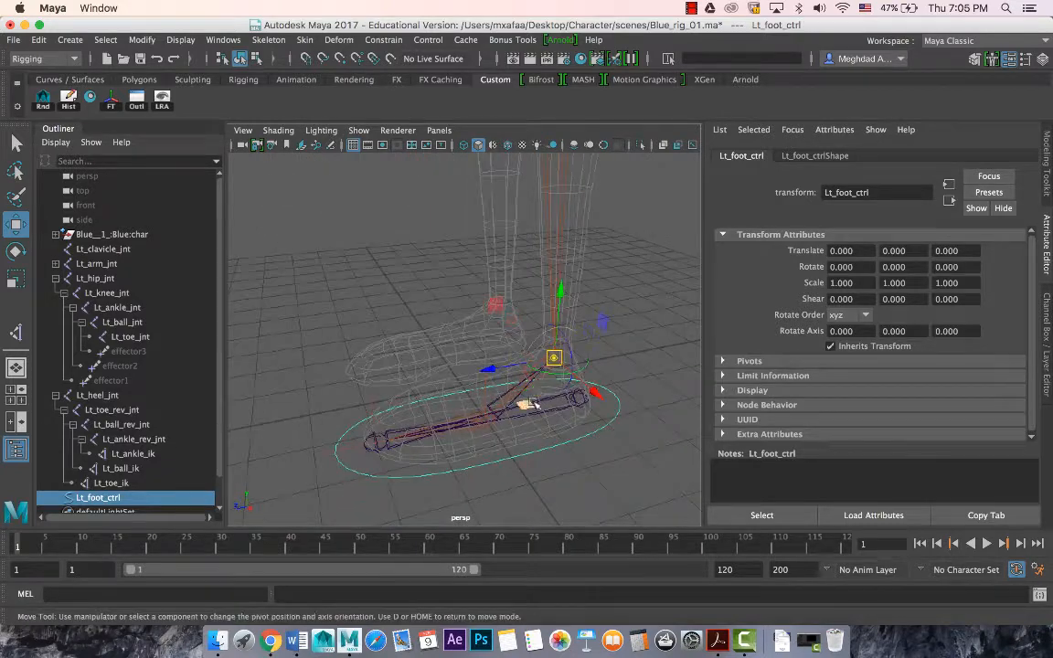
left_click_drag(554, 358, 544, 356)
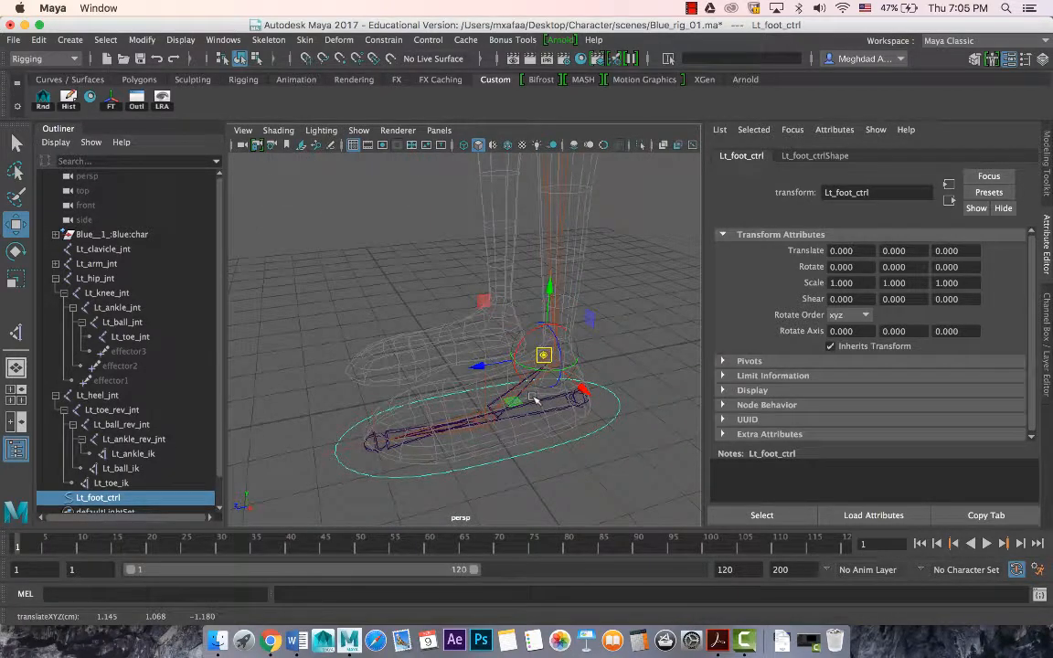
key("ctrl+z")
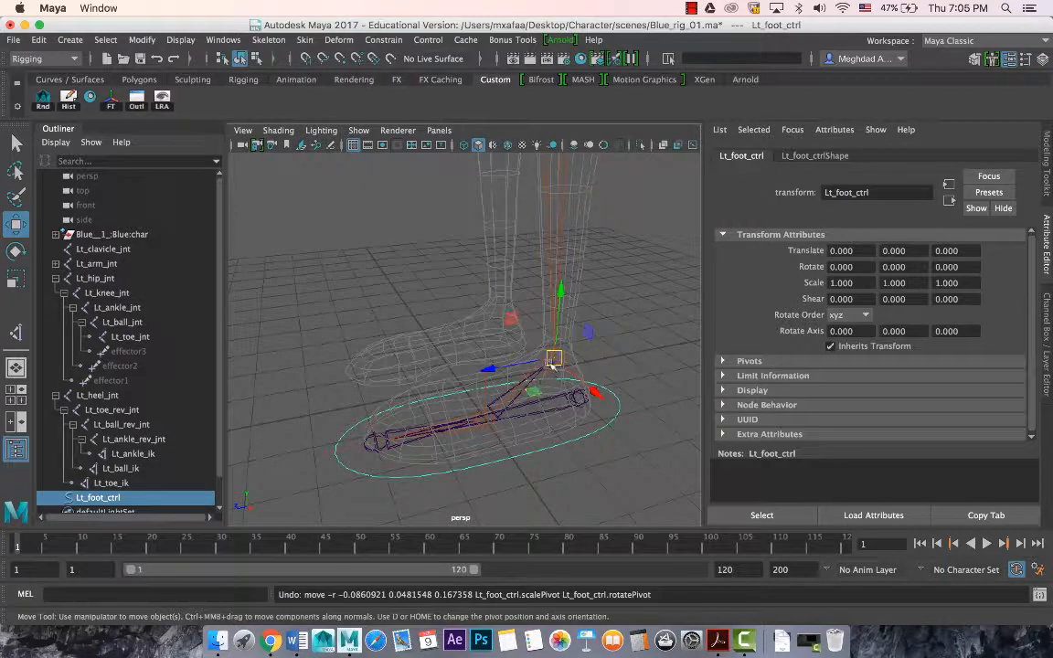
key("e")
left_click_drag(545, 300, 560, 301)
key("ctrl+z")
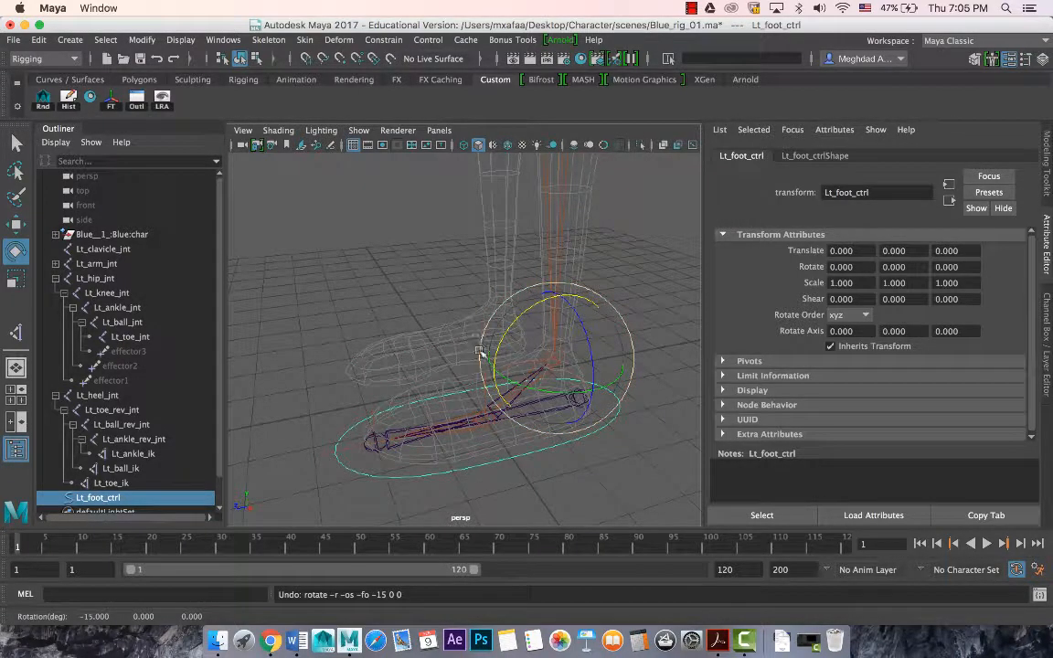
Step: Add a keyable float attribute named Heel_rotateX to Lt_foot_ctrl and copy the name for reuse
left_click_drag(479, 352, 479, 395, "alt")
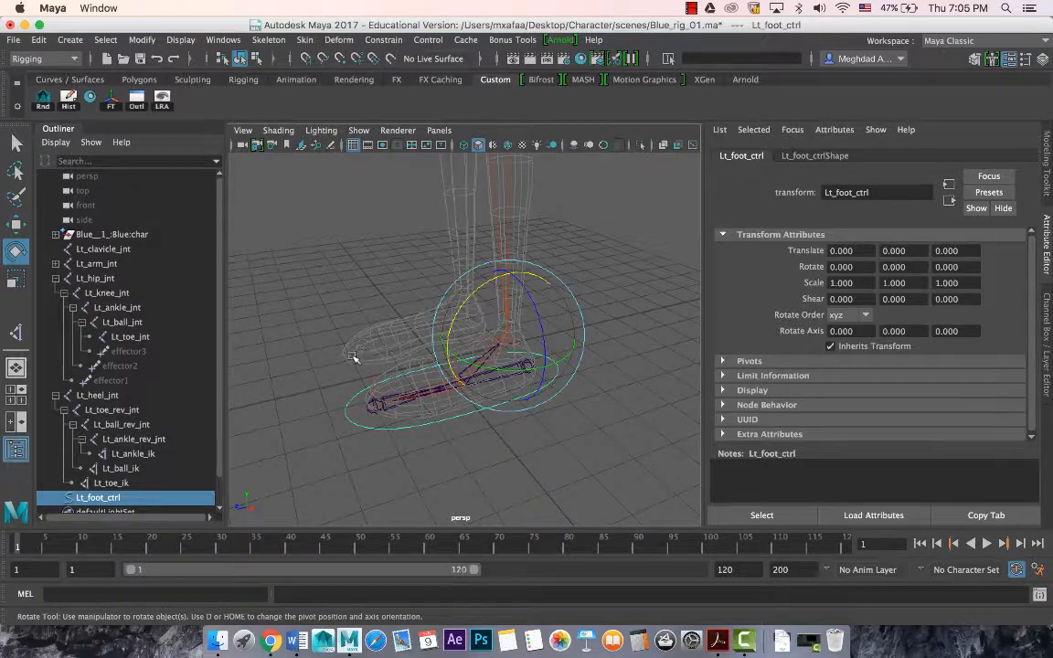
left_click_drag(313, 334, 393, 412, "alt")
key("w")
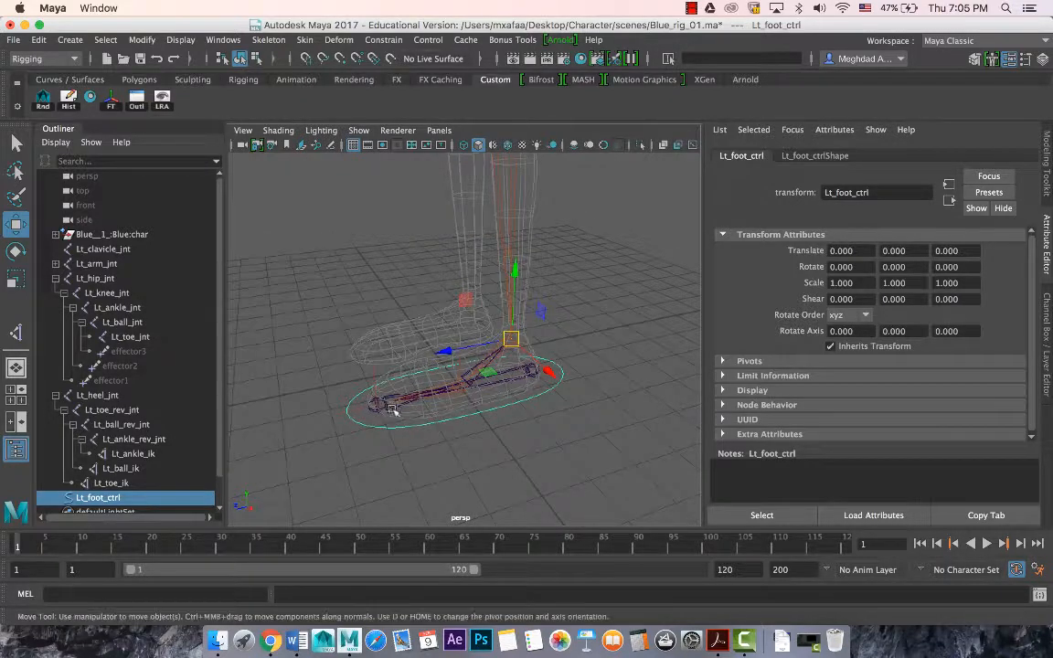
left_click(1049, 187)
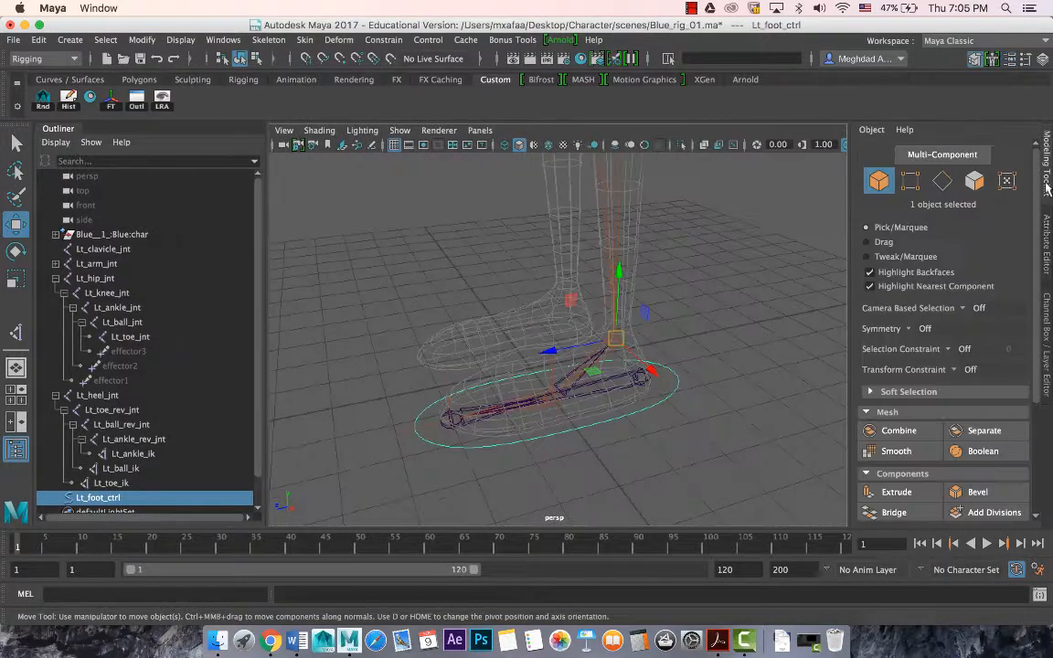
left_click(1044, 345)
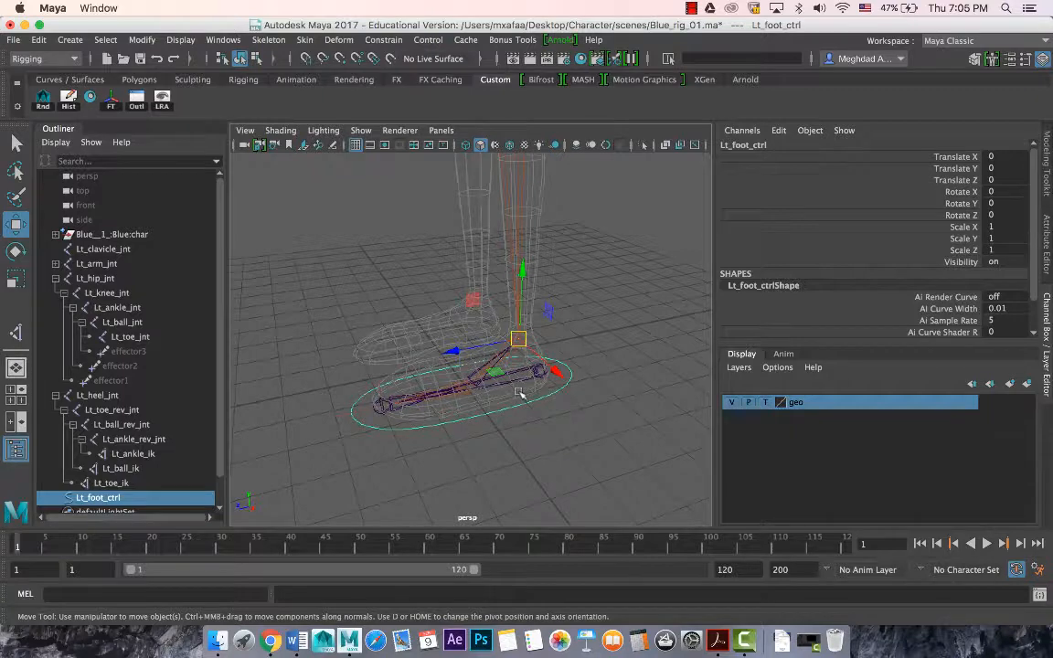
left_click(778, 130)
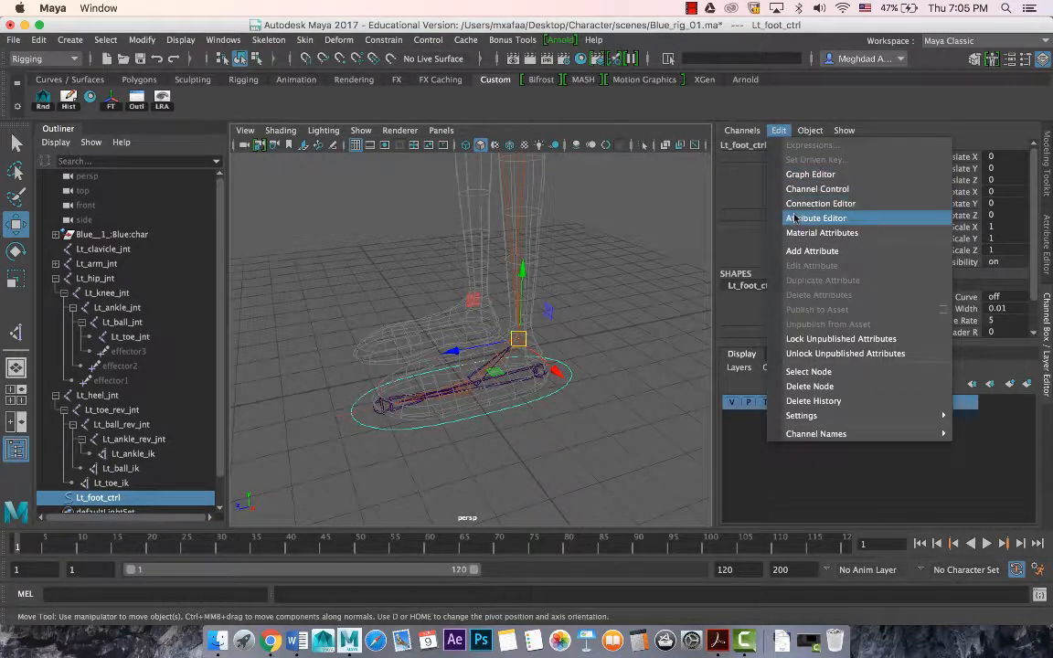
left_click(811, 250)
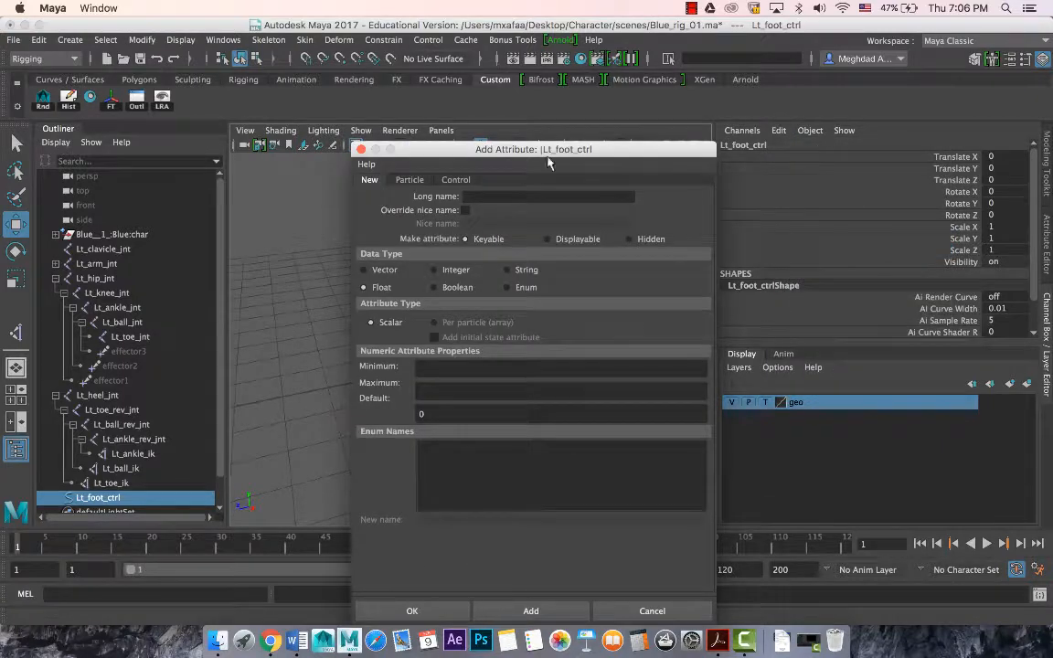
left_click_drag(531, 149, 784, 144)
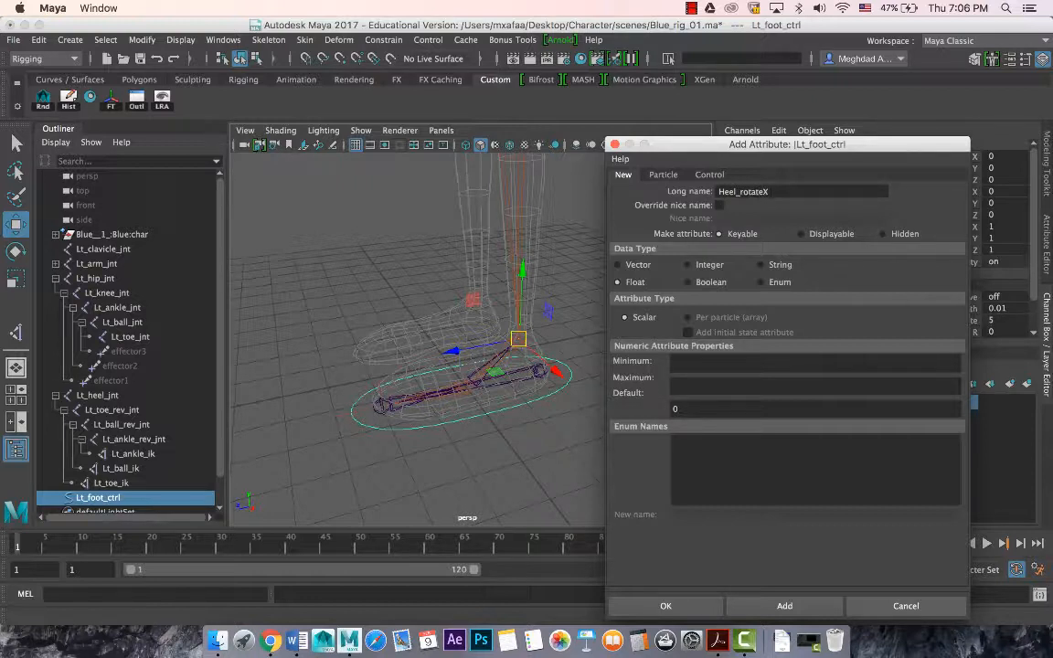
double_click(742, 191)
key("super+c")
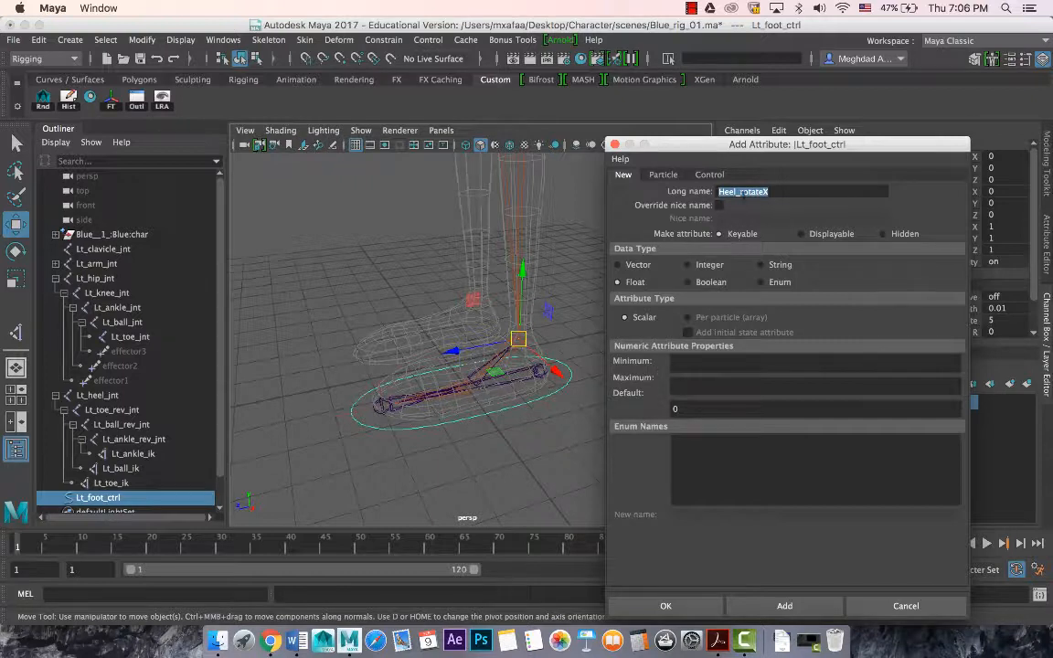
left_click(785, 605)
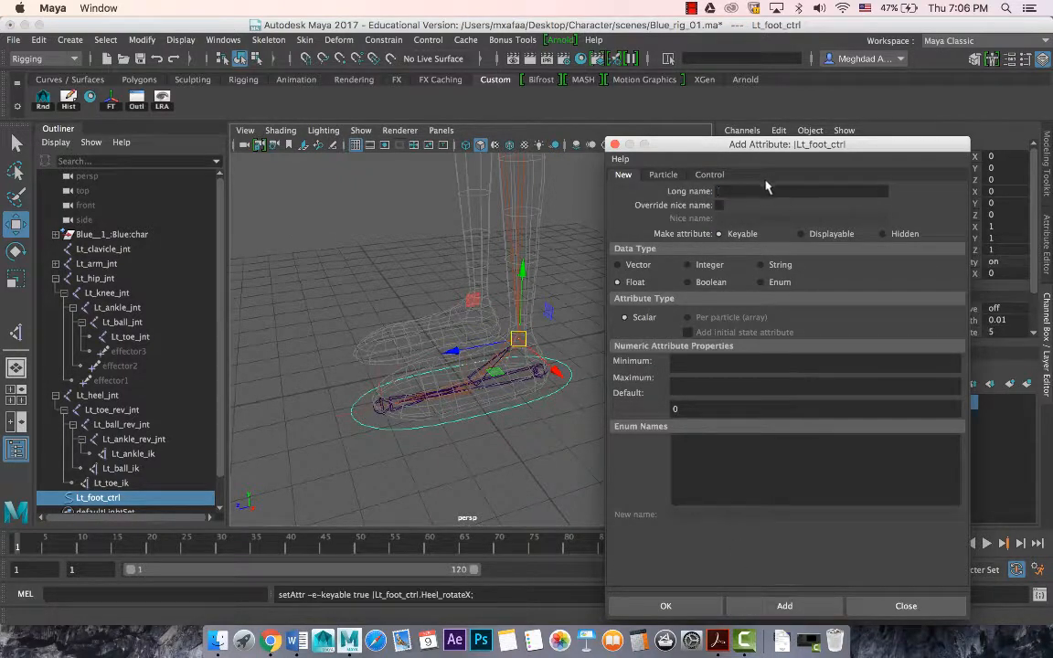
Step: Add the keyable float attributes Heel_rotateY, Heel_rotateZ and Ball_roll to Lt_foot_ctrl
key("super+v")
left_click(754, 605)
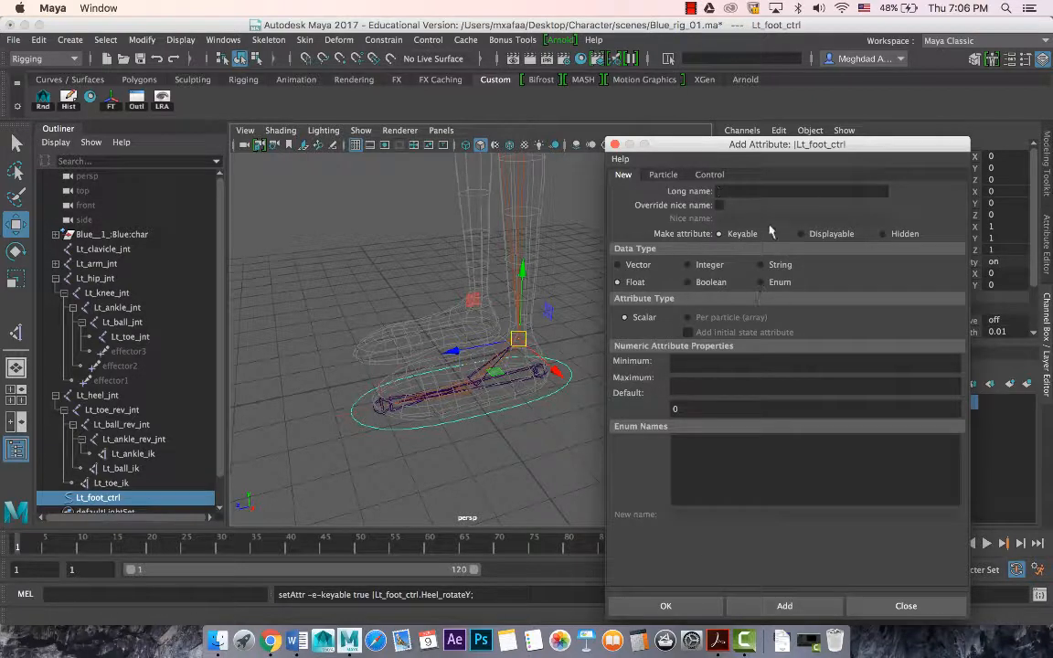
key("super+v")
left_click(782, 605)
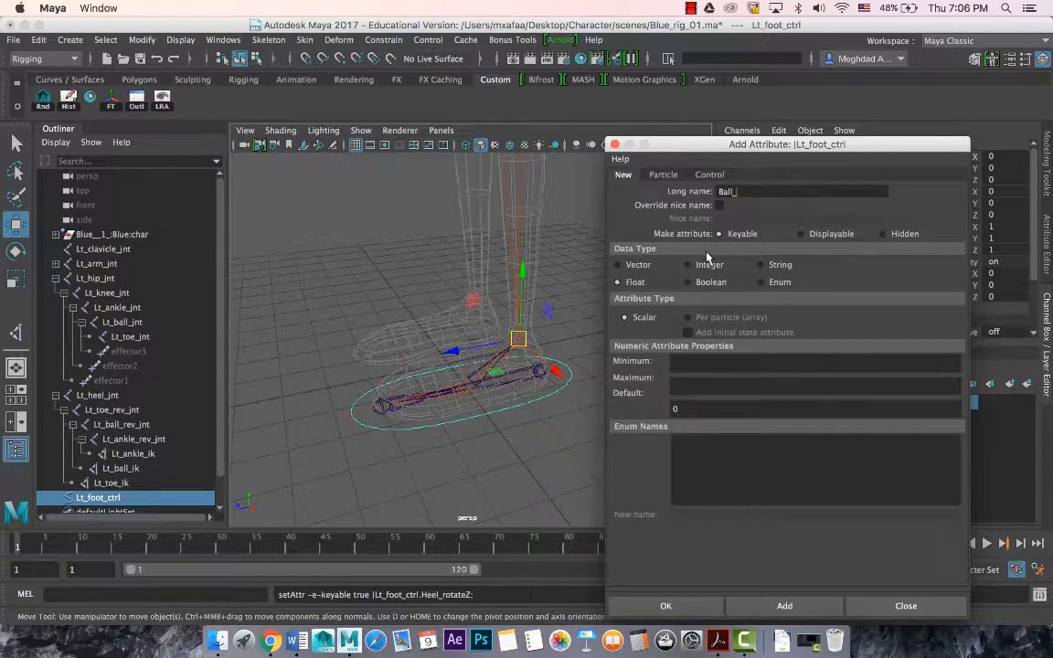
left_click(784, 605)
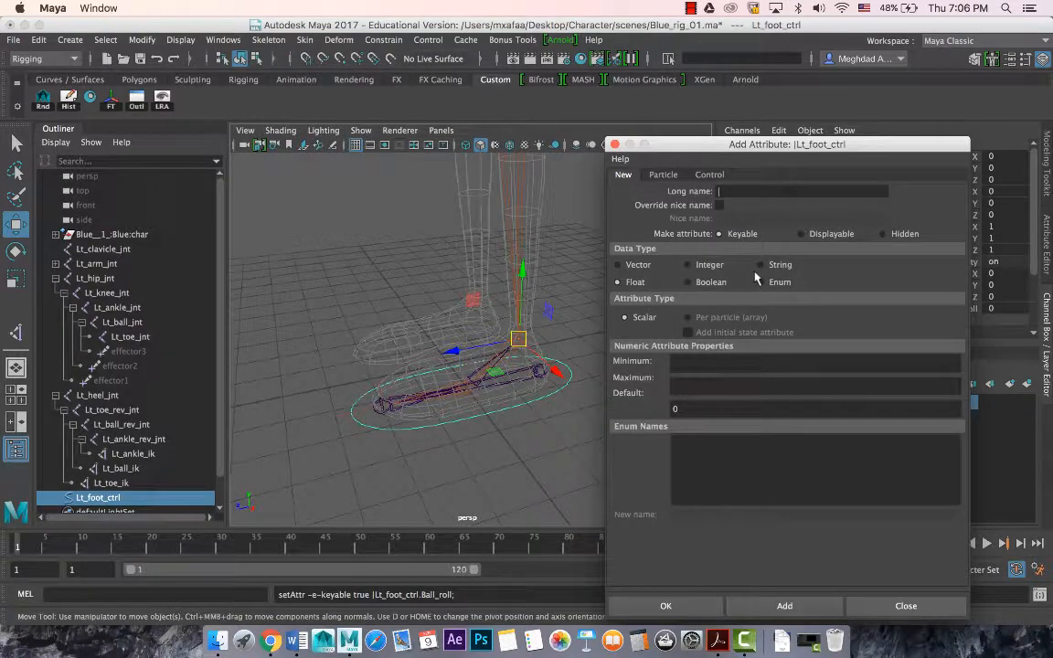
Step: Add a keyable float attribute named Toe_rotateX to Lt_foot_ctrl and copy its name
type("Heel_rotateX")
left_click_drag(736, 192, 696, 196)
type("Toe_rotateX")
double_click(746, 192)
key("super+c")
left_click(796, 607)
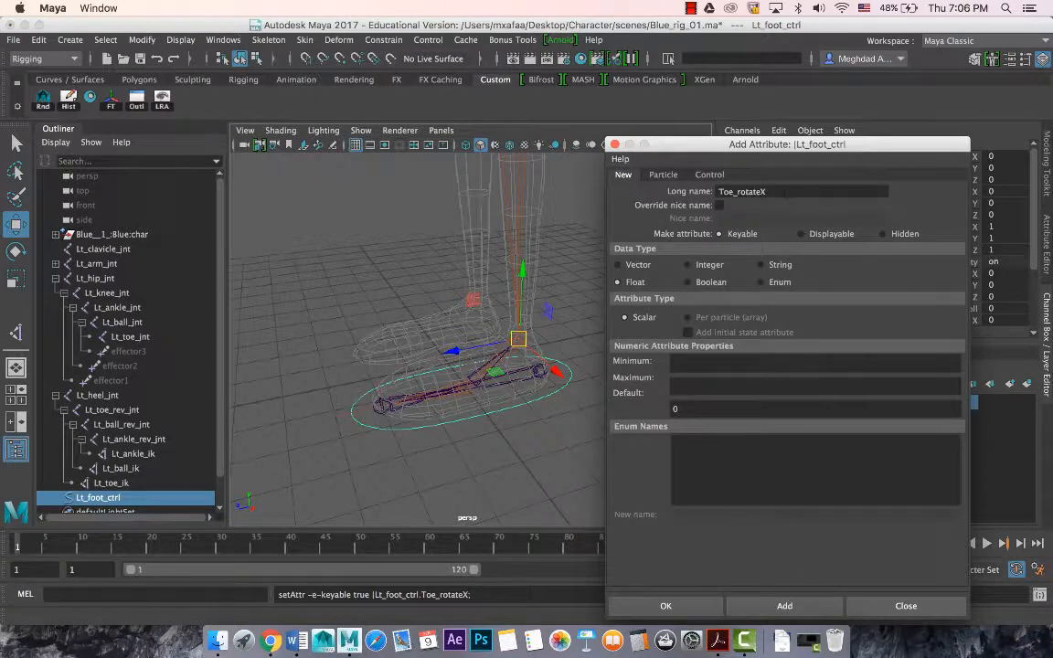
Step: Add the keyable float attributes Toe_rotateY and Toe_rotateZ to Lt_foot_ctrl and finish adding attributes
left_click(779, 606)
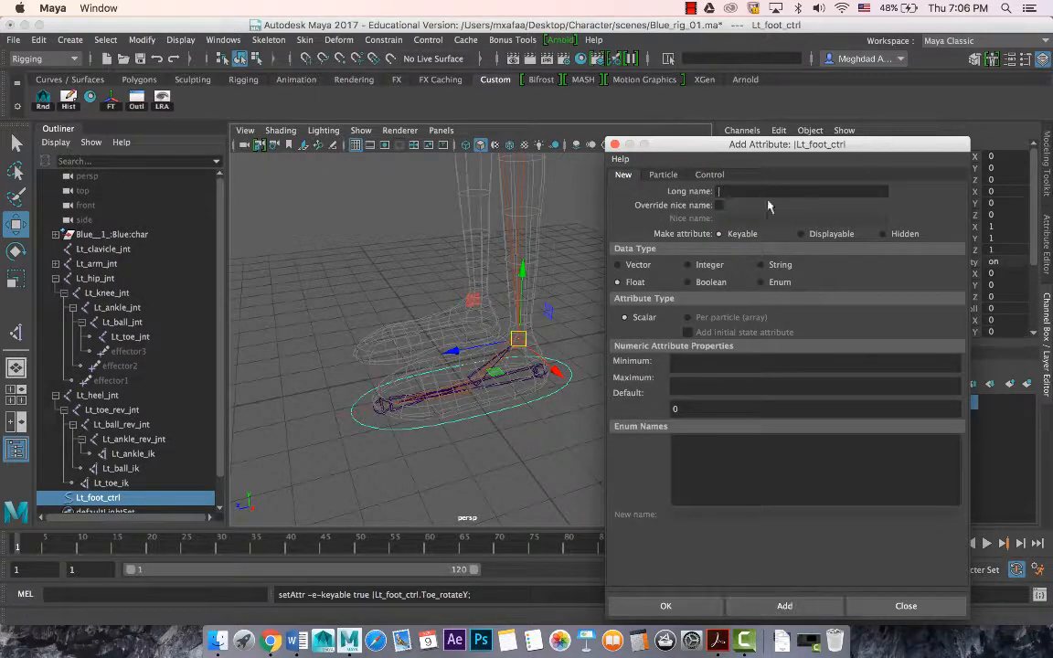
key("super+v")
type("Z")
left_click(785, 607)
left_click(905, 606)
scroll(962, 291, "down", 2)
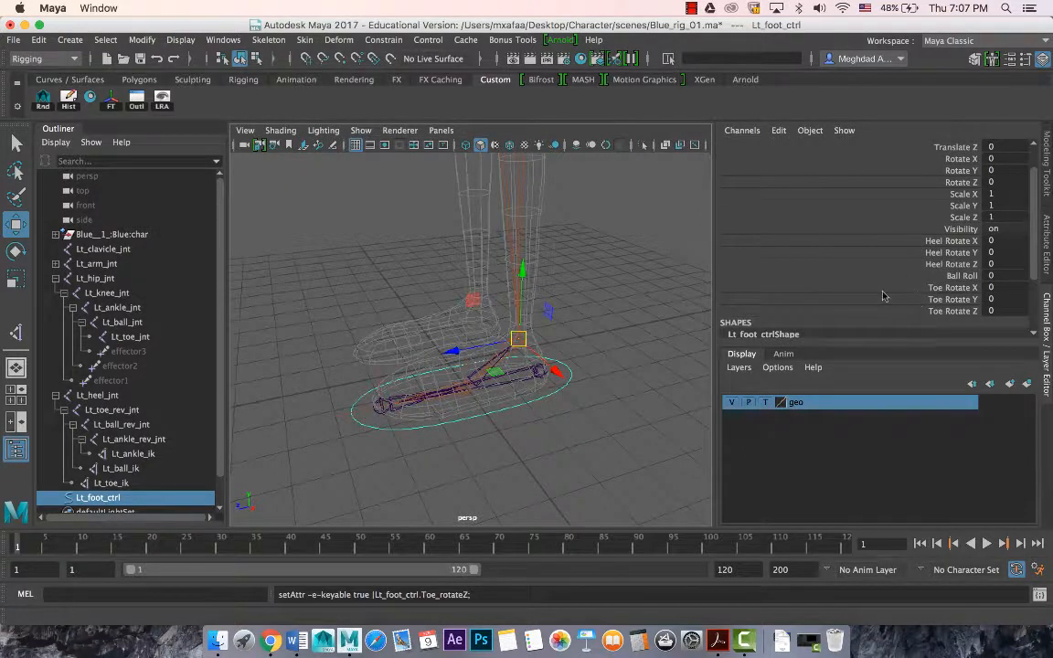
Step: Highlight the Heel Rotate X attribute of Lt_foot_ctrl and select Lt_heel_jnt, the joint it should drive
left_click_drag(596, 306, 512, 403, "alt")
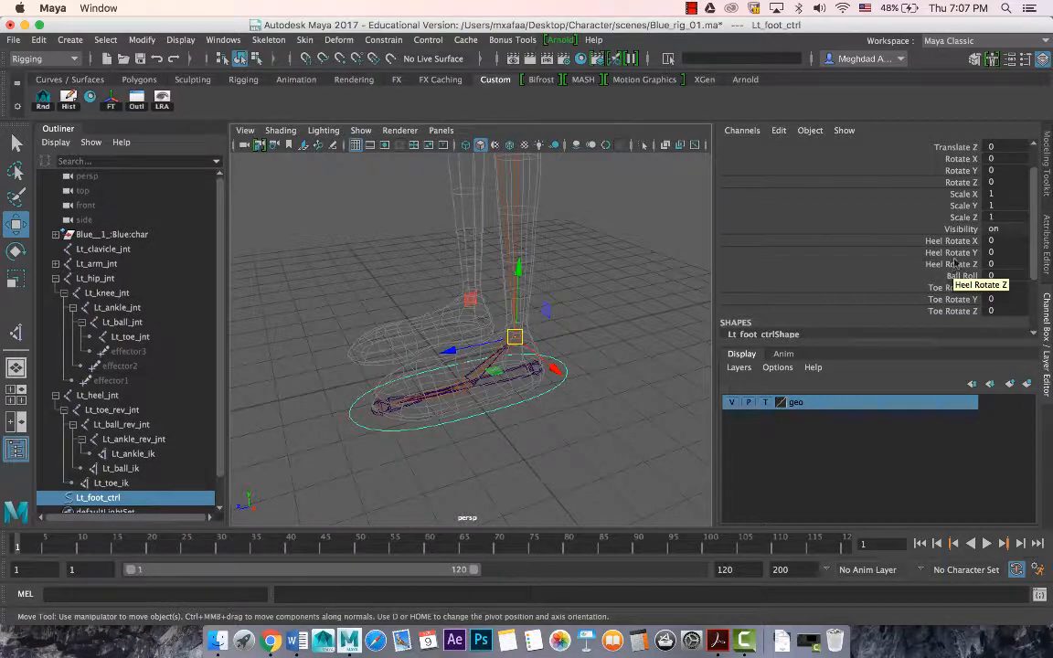
left_click(864, 240)
left_click_drag(539, 335, 501, 373, "alt")
key("w")
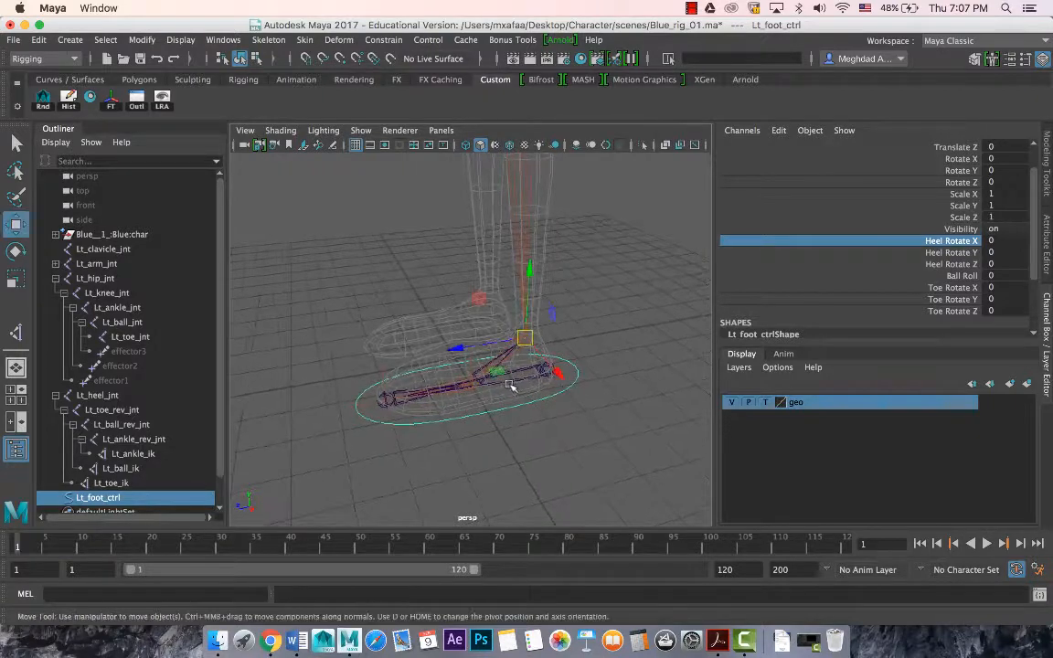
left_click(105, 395)
Step: Test-rotate Lt_heel_jnt by 30 degrees around Y and around Z, undoing each rotation
key("e")
left_click_drag(539, 323, 592, 413)
key("z")
key("z")
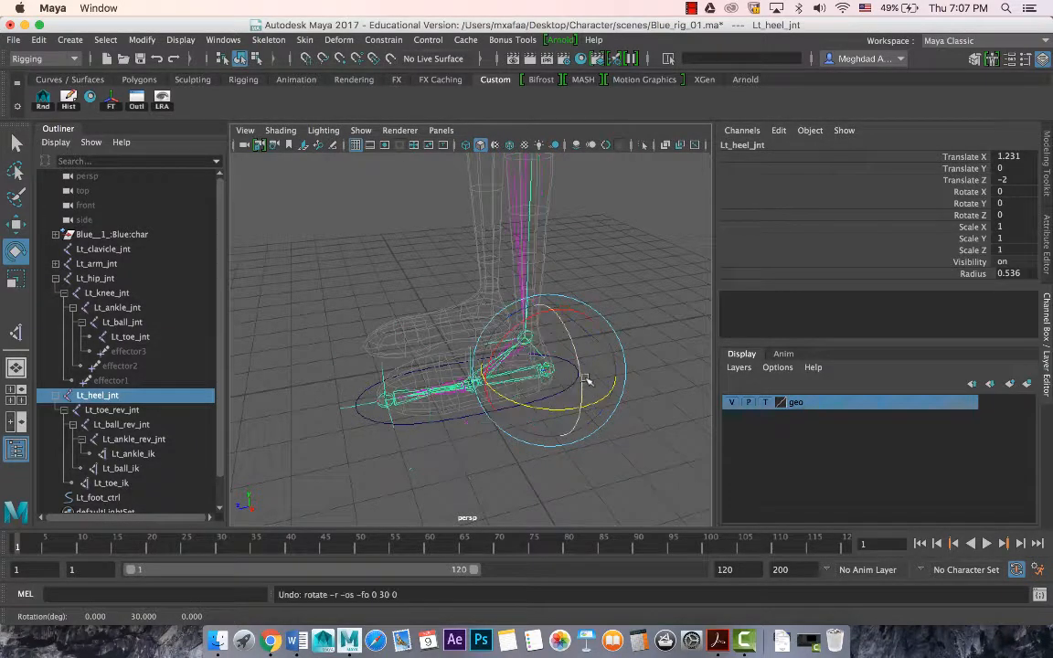
left_click_drag(571, 349, 568, 313)
key("z")
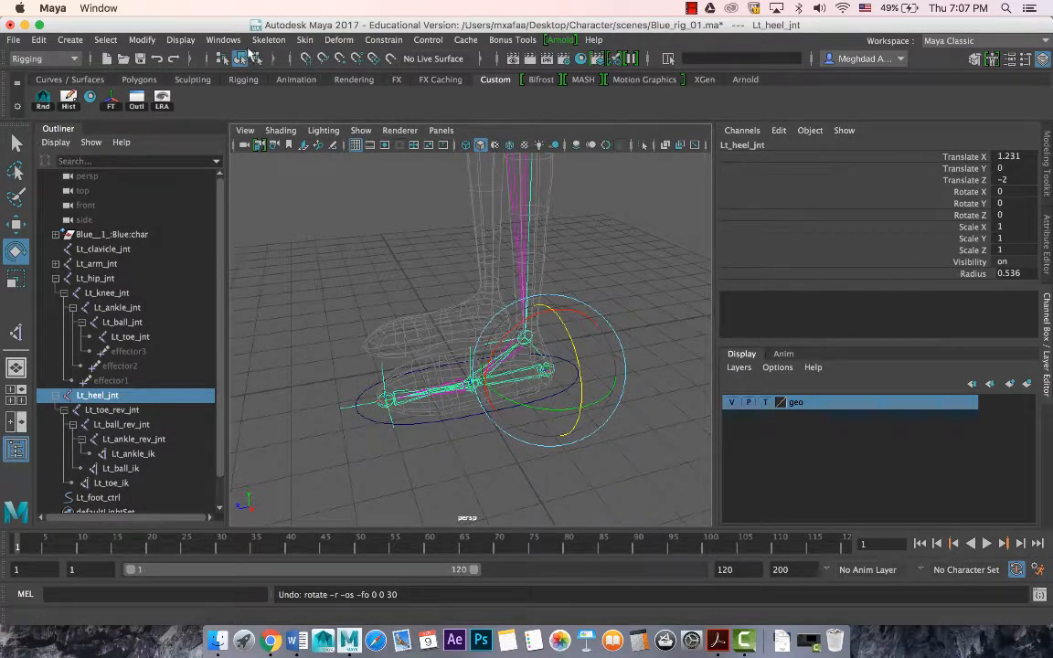
Step: Open the Connection Editor, load Lt_heel_jnt as the input side and move the window clear of the foot
left_click(227, 42)
left_click(233, 42)
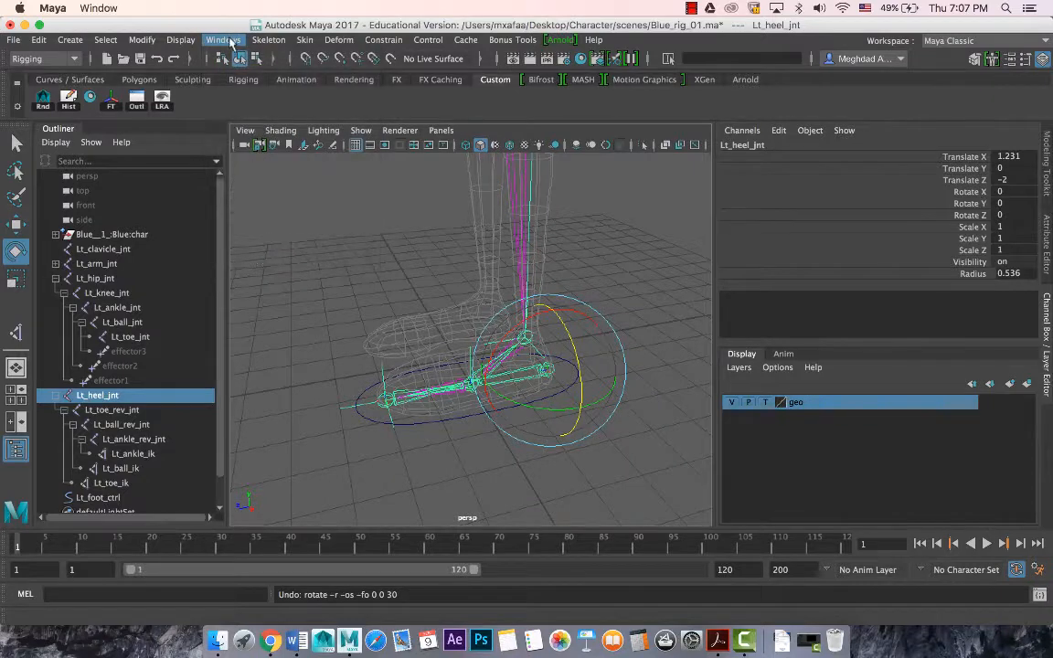
left_click(227, 41)
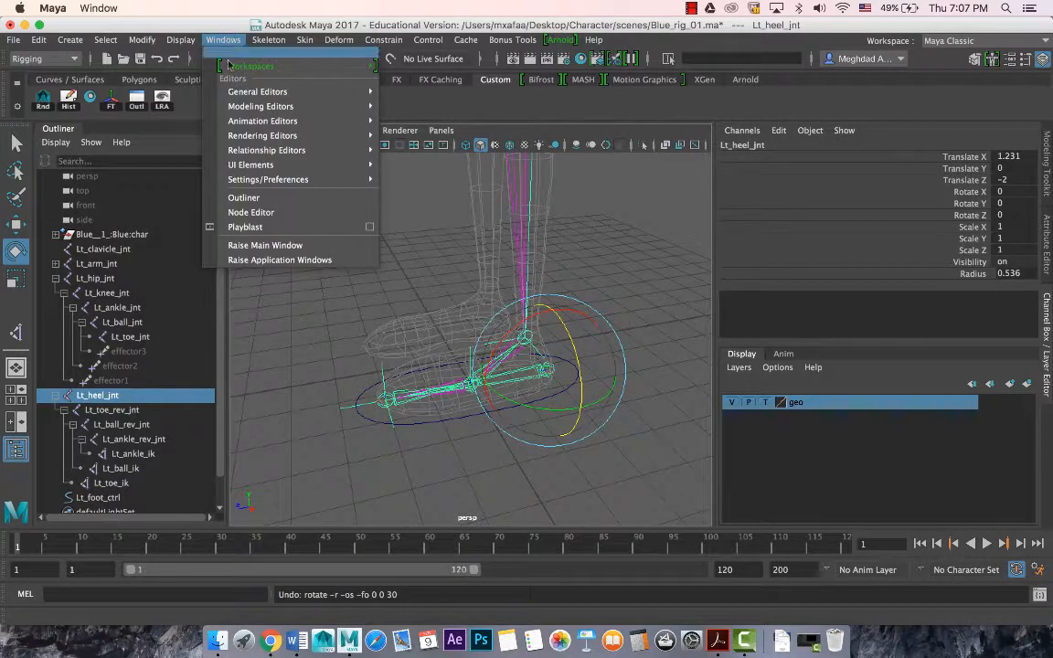
mouse_move(269, 168)
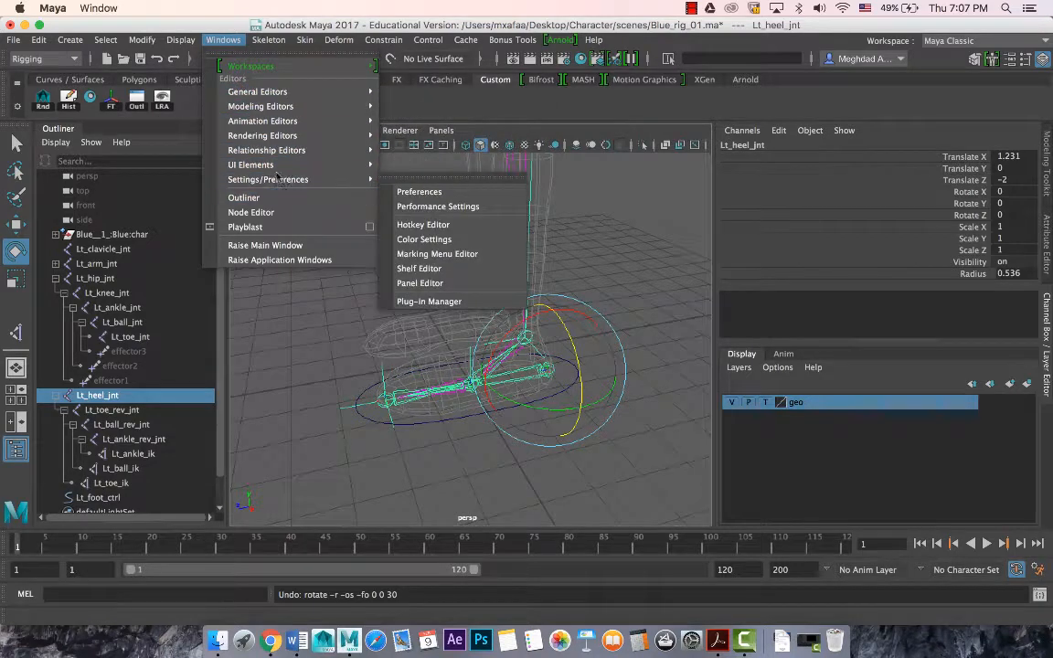
mouse_move(291, 95)
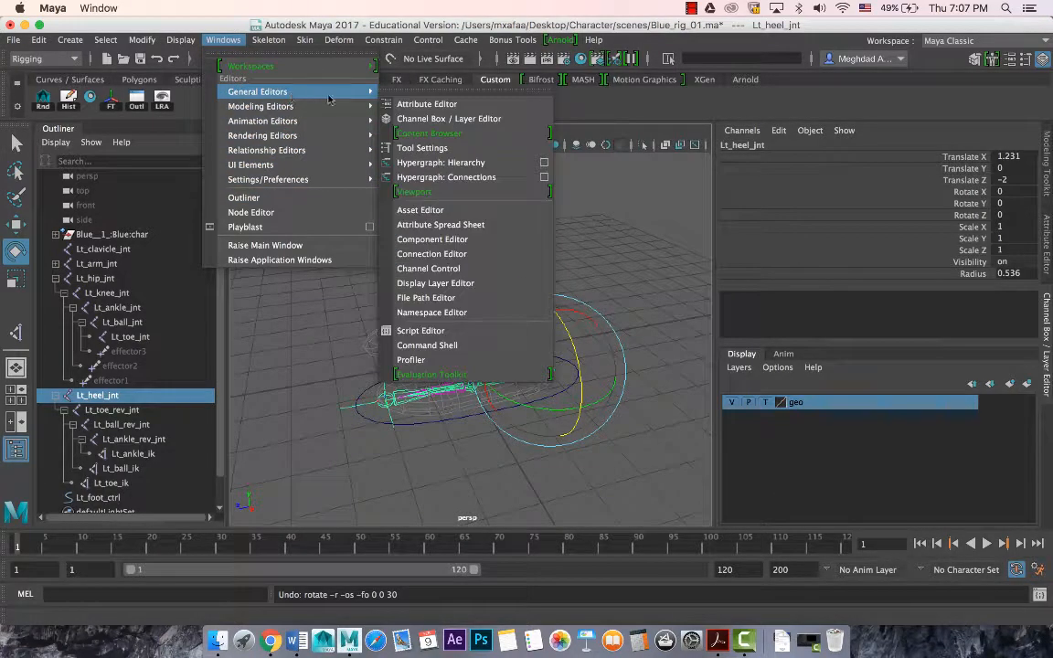
left_click(443, 253)
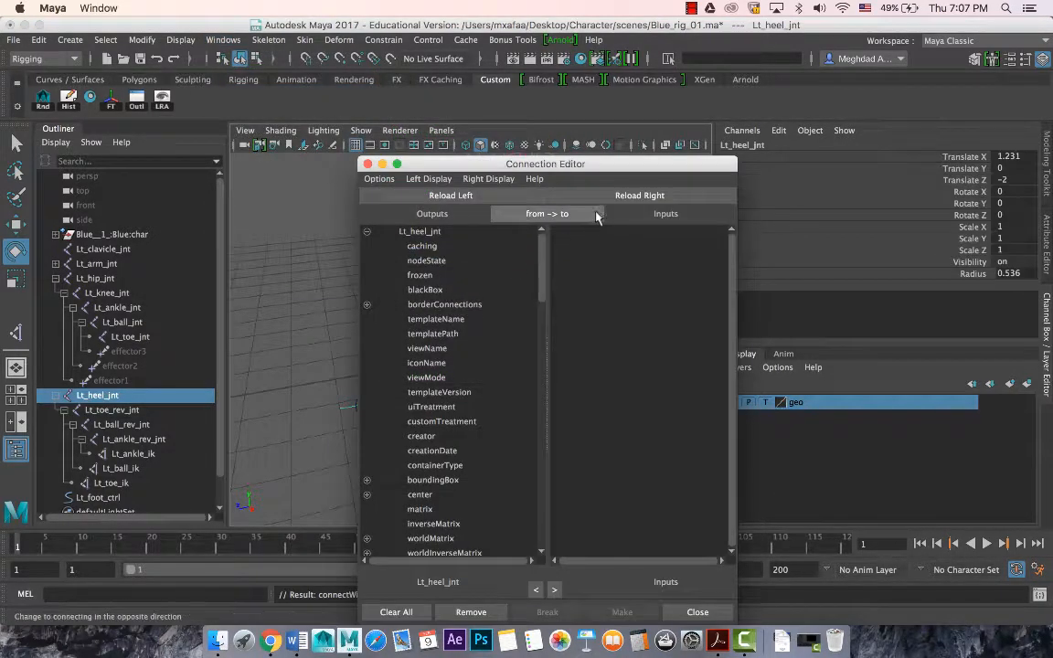
left_click(631, 196)
left_click_drag(614, 167, 374, 99)
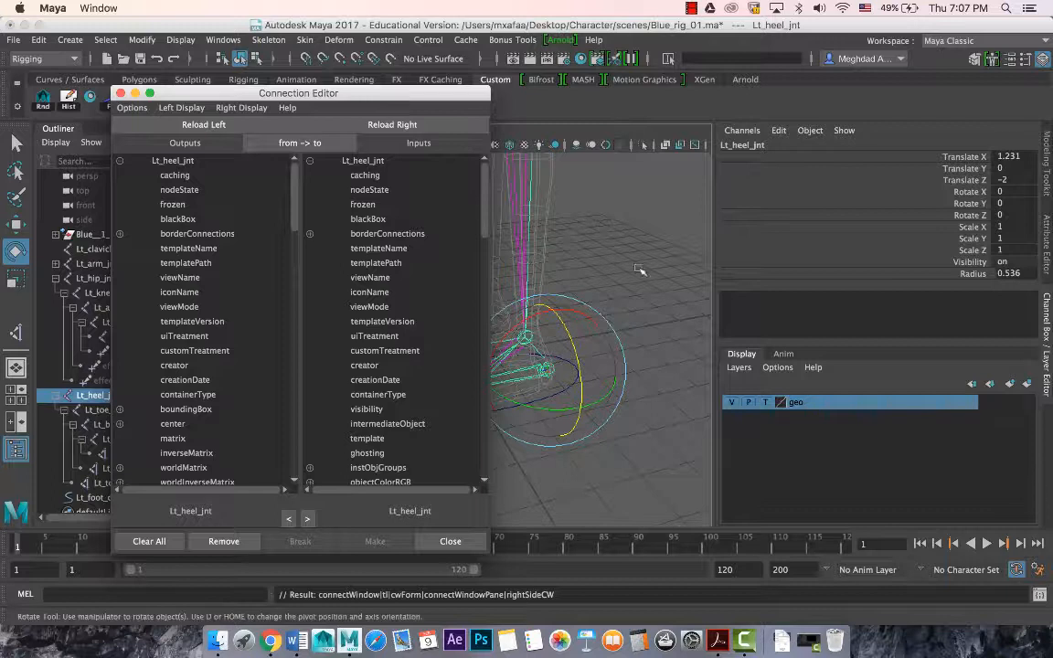
Step: Select Lt_foot_ctrl and load it as the output side of the Connection Editor
left_click(600, 250)
left_click(577, 375)
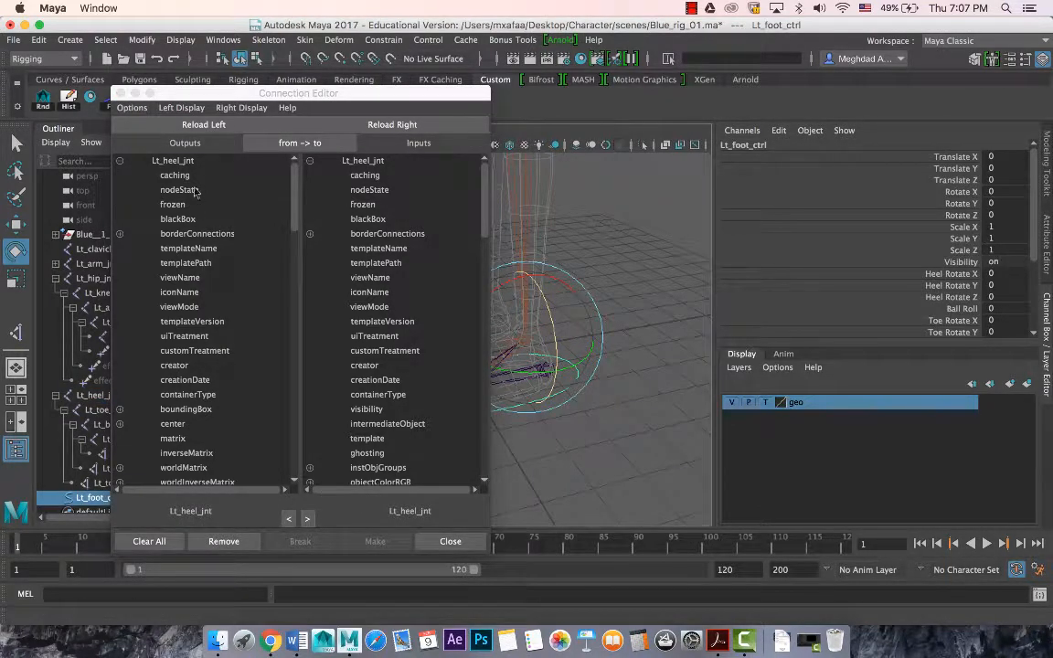
left_click(174, 123)
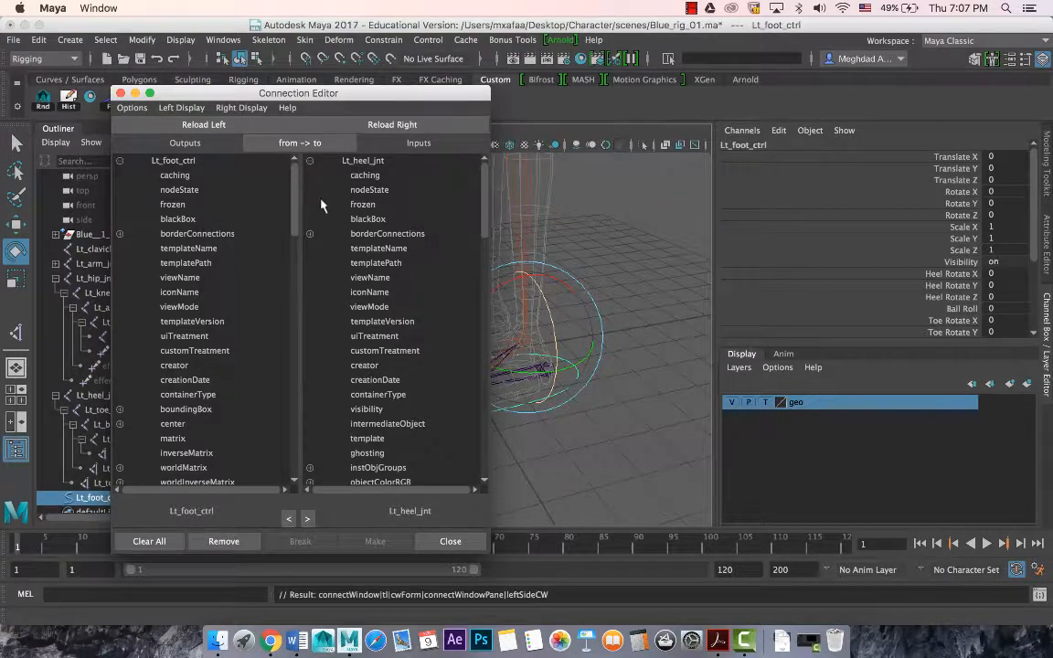
Step: Connect Heel_rotateX of Lt_foot_ctrl to rotateX of Lt_heel_jnt
left_click_drag(293, 178, 292, 423)
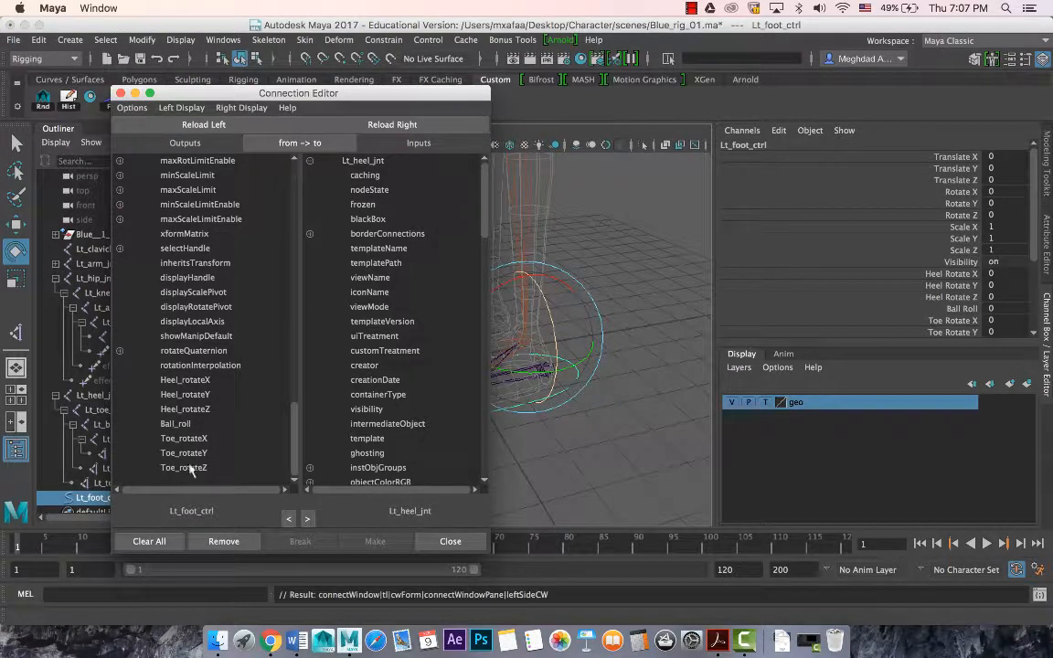
left_click(197, 382)
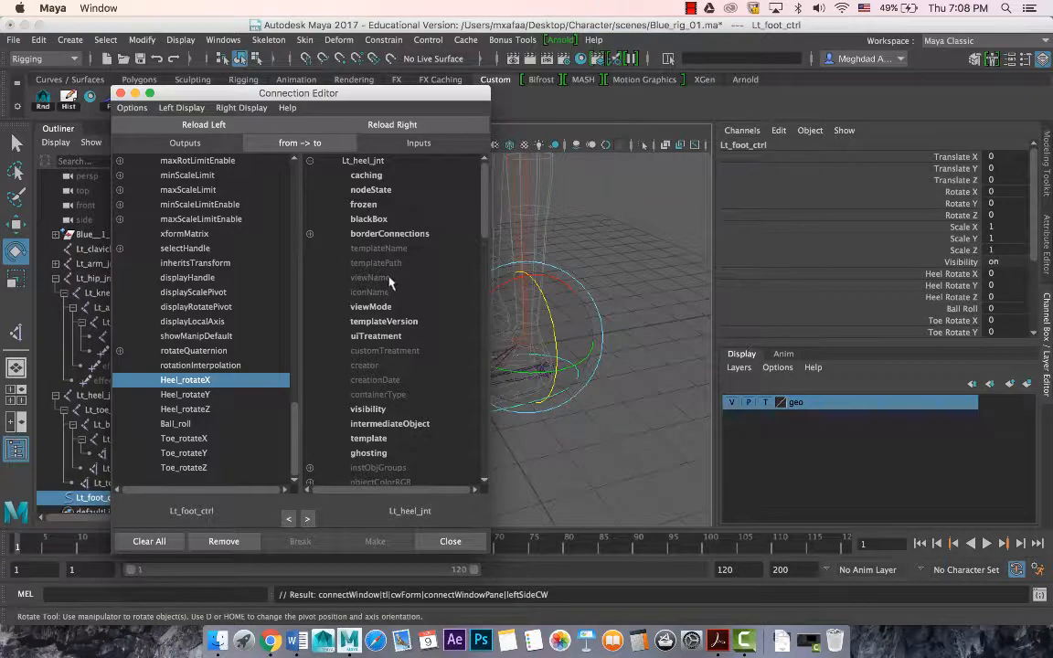
scroll(386, 402, "down", 5)
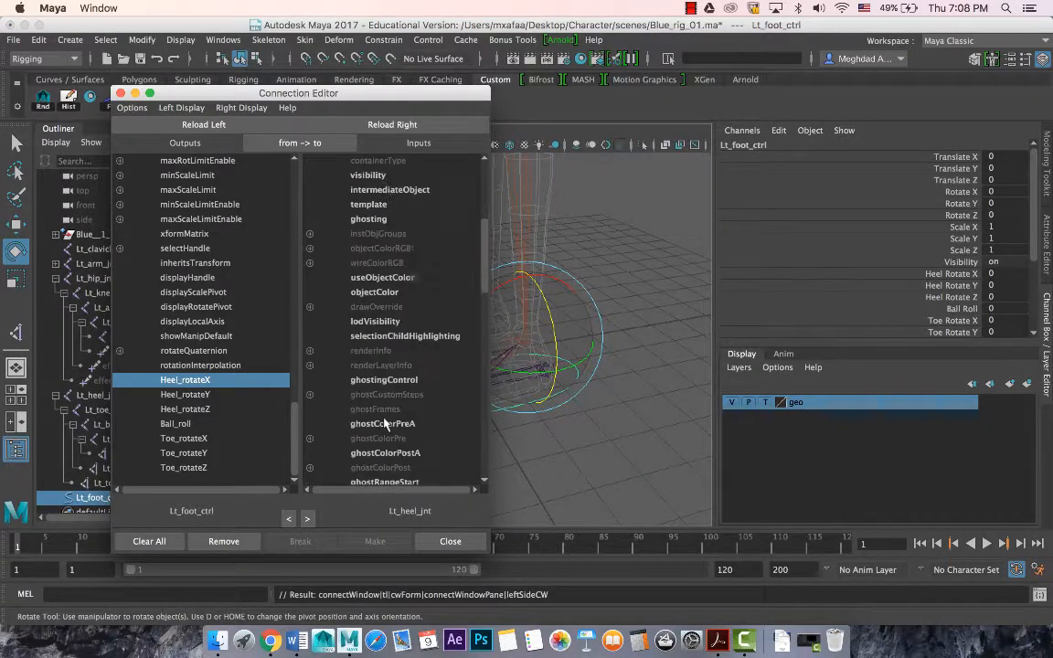
scroll(386, 423, "down", 7)
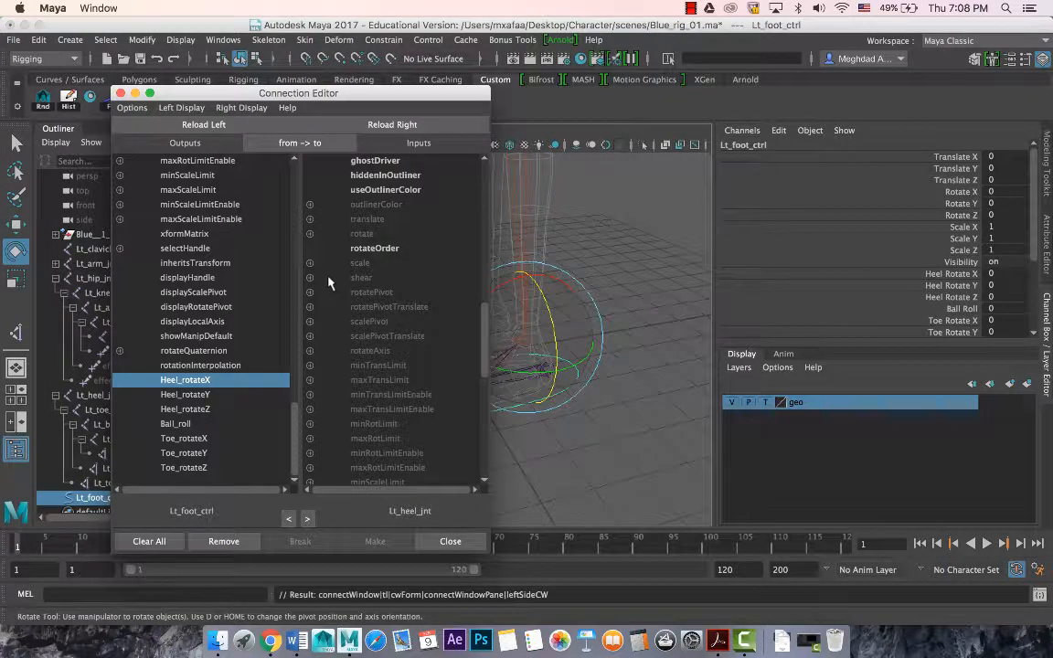
left_click(310, 234)
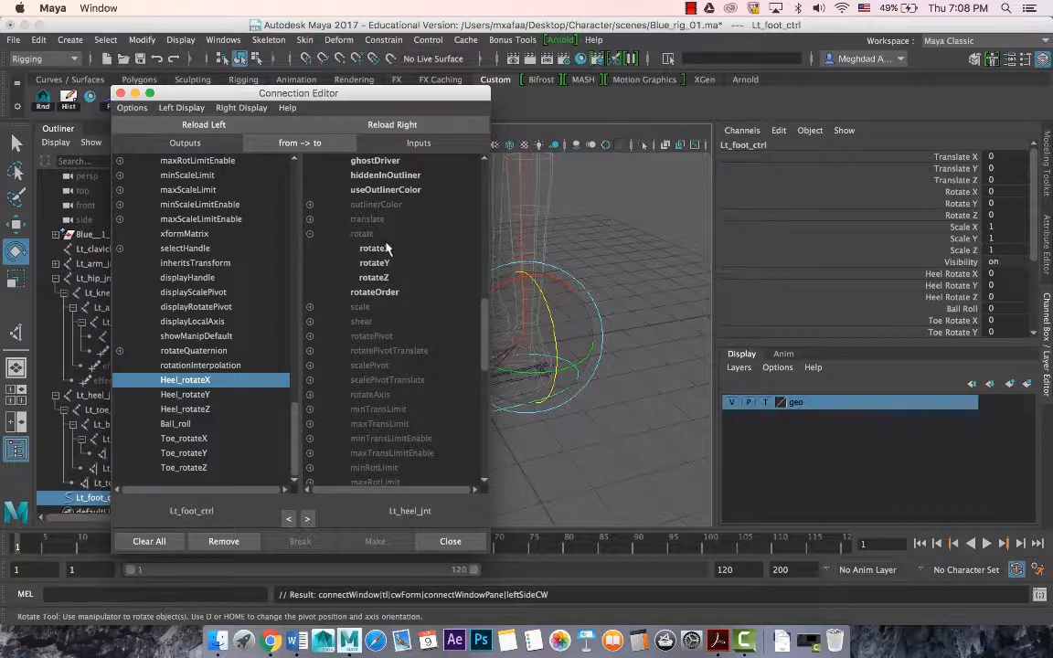
left_click(385, 248)
Step: Connect Heel_rotateY and Heel_rotateZ of Lt_foot_ctrl to rotateY and rotateZ of Lt_heel_jnt
left_click(183, 395)
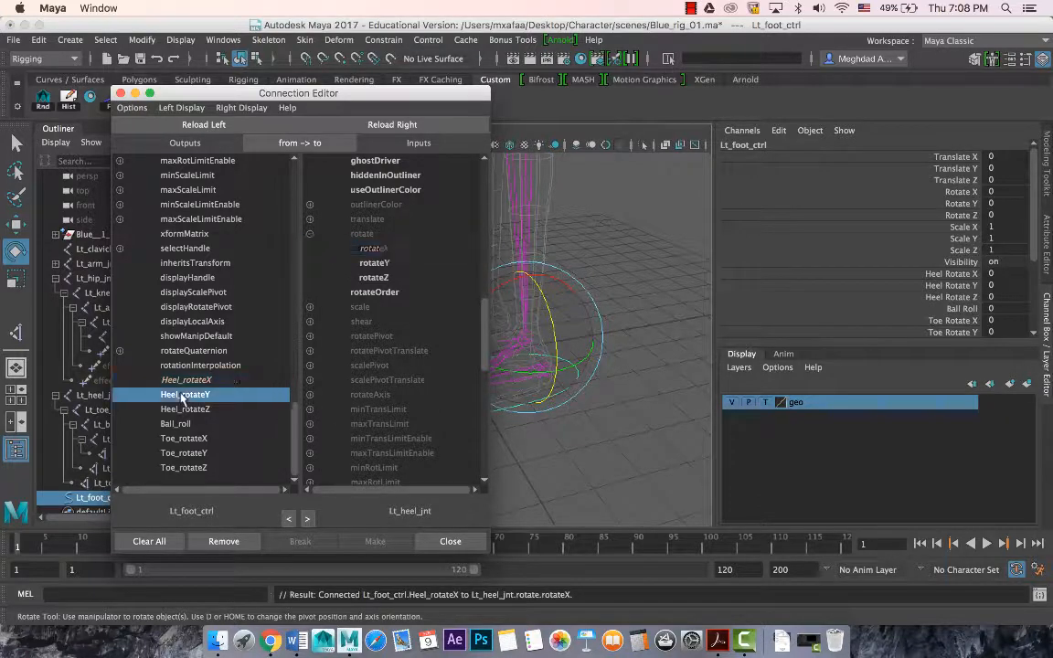
left_click(375, 263)
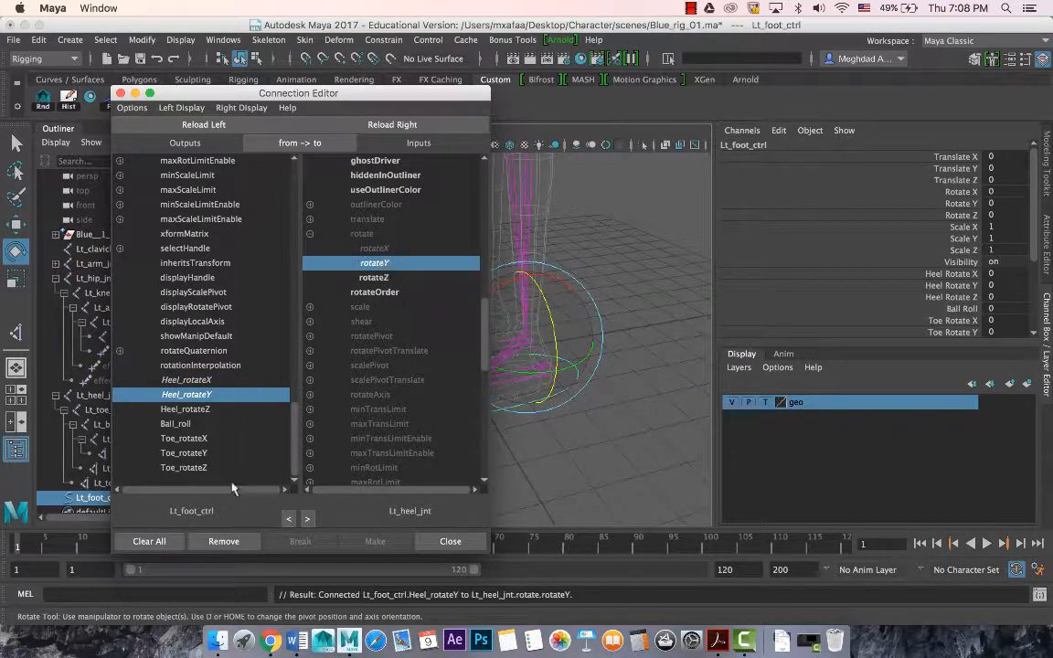
left_click(186, 408)
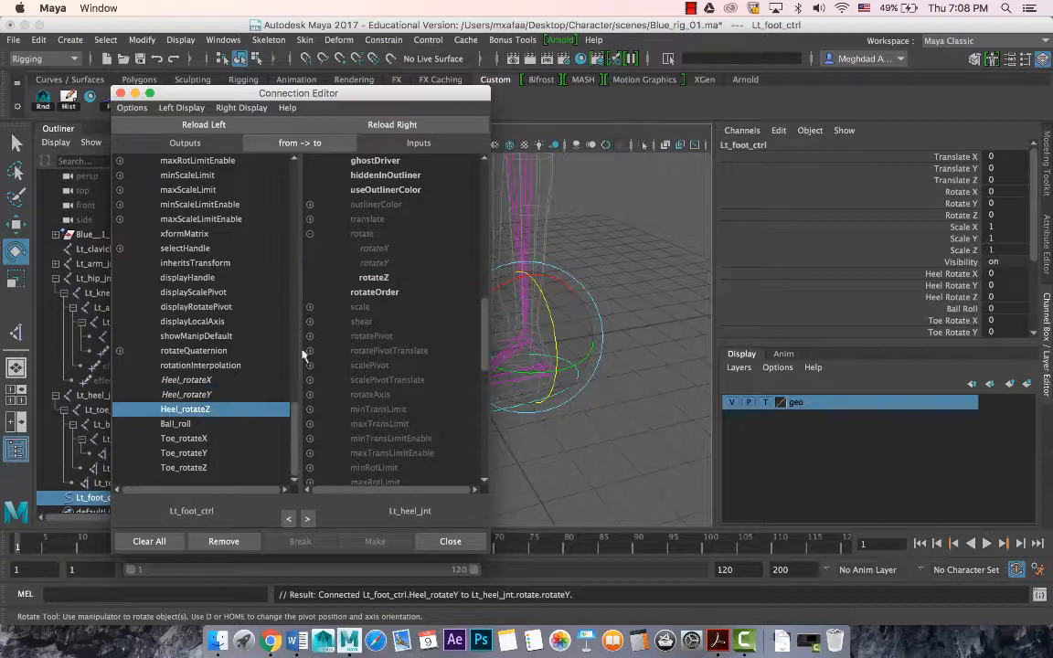
left_click(368, 280)
Step: Move the Connection Editor clear of the Outliner and load Lt_ball_rev_jnt as its input side
left_click_drag(371, 95, 915, 92)
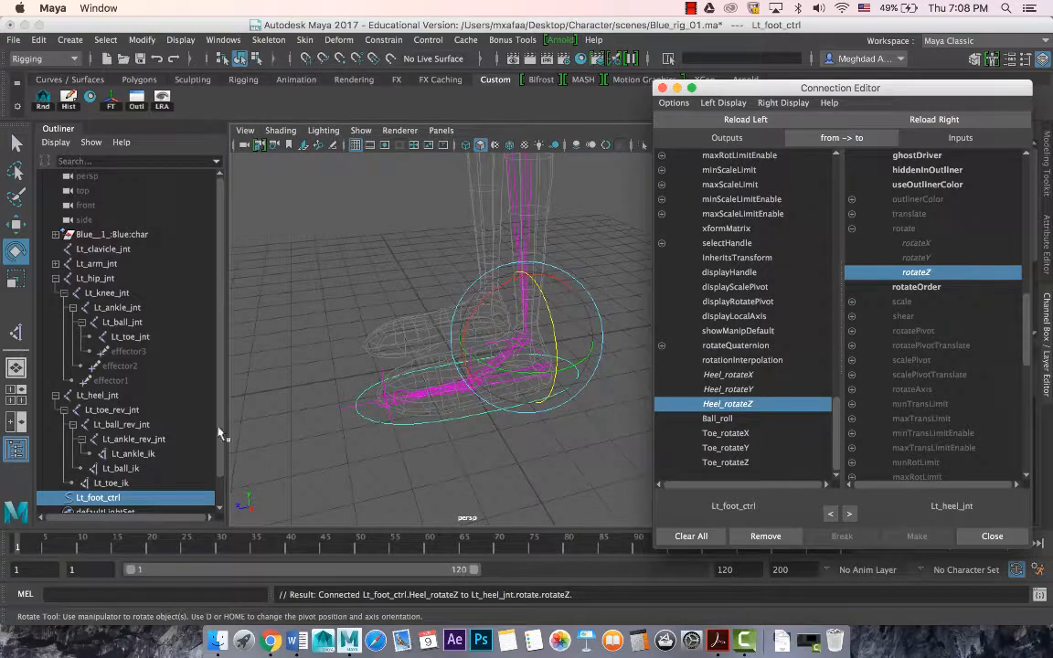
left_click(121, 425)
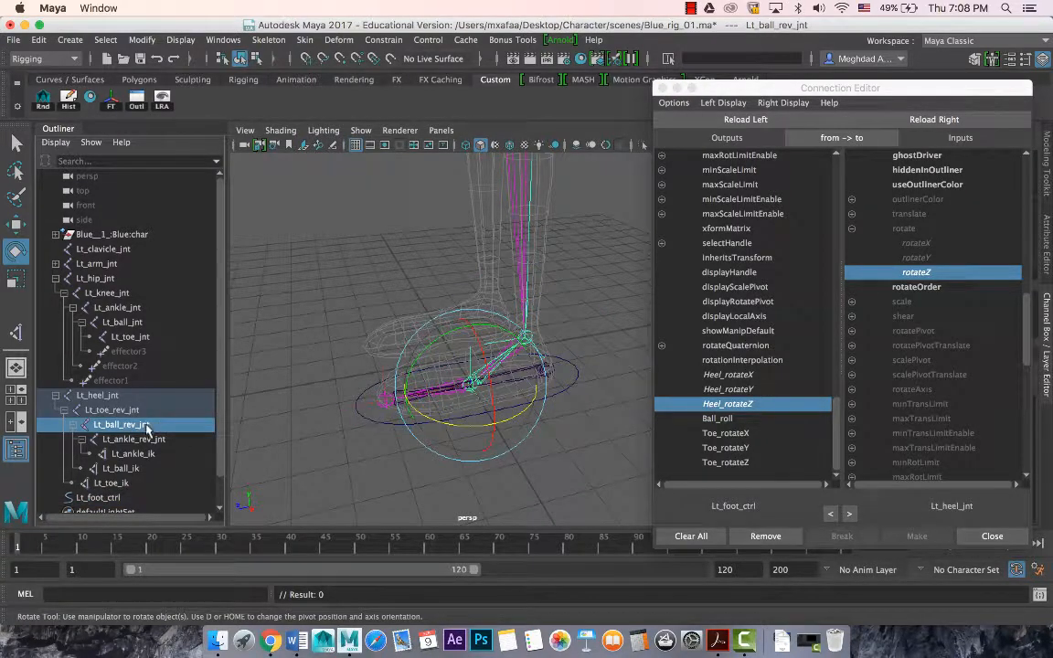
left_click(885, 120)
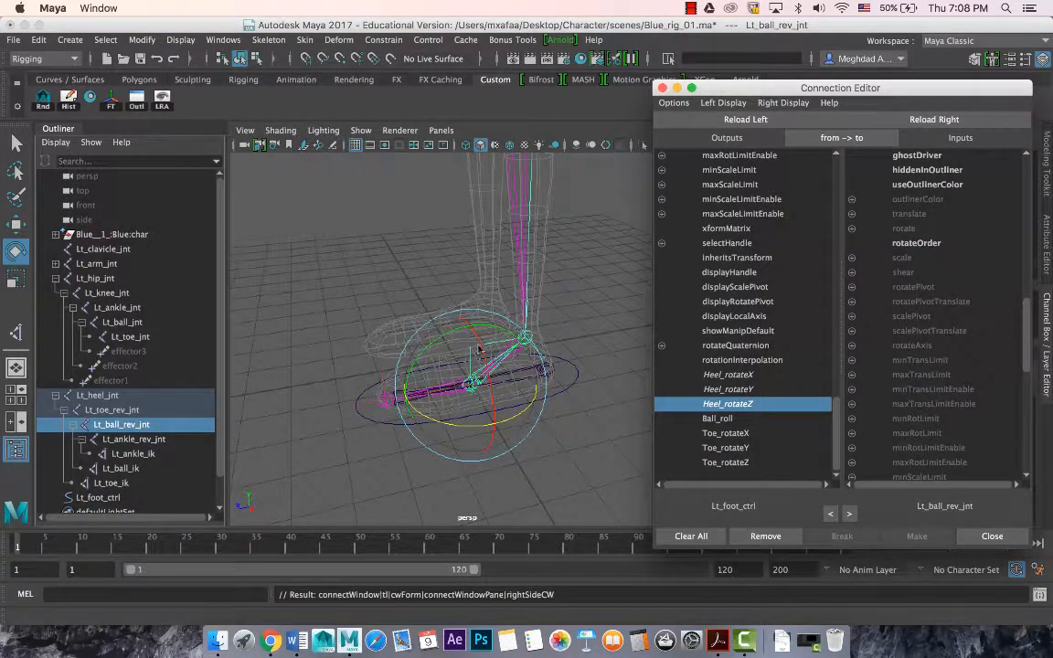
Step: Test-rotate Lt_ball_rev_jnt by -15 degrees around Y to find the ball roll axis, and undo the rotation
left_click_drag(471, 364, 444, 348, "alt")
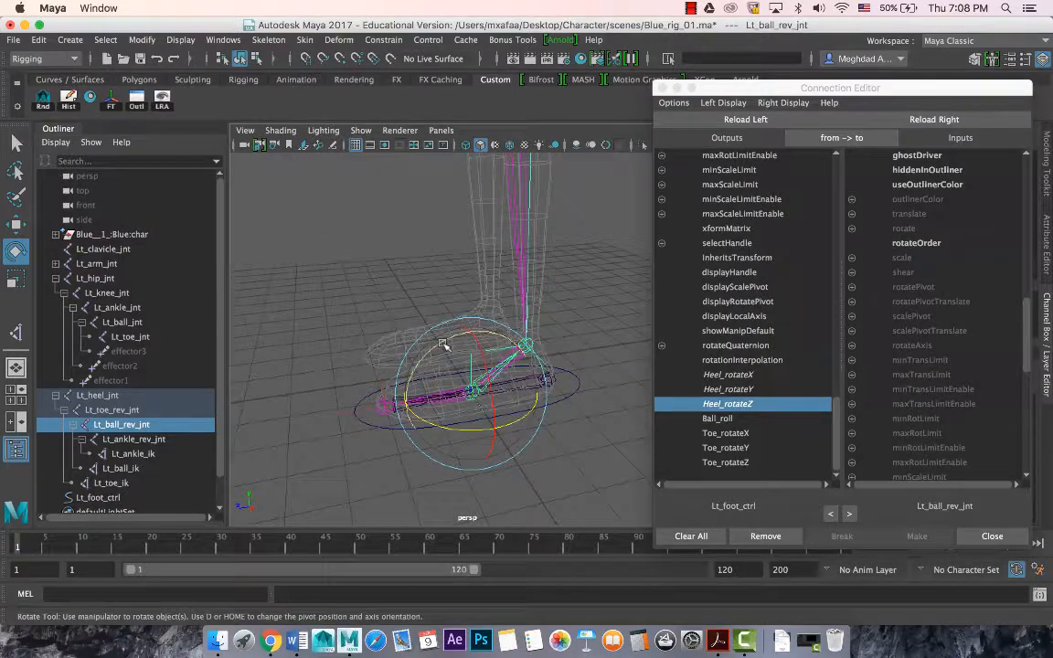
left_click_drag(789, 87, 712, 307)
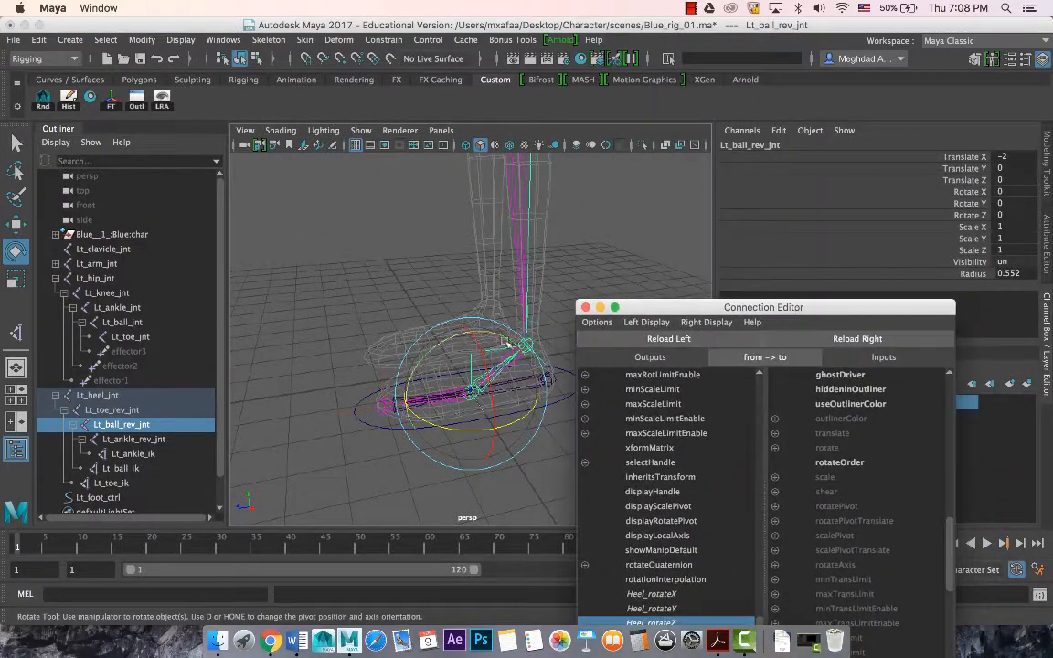
mouse_move(460, 340)
left_mouse_down()
mouse_move(426, 354)
mouse_move(462, 349)
left_mouse_up()
key("super+z")
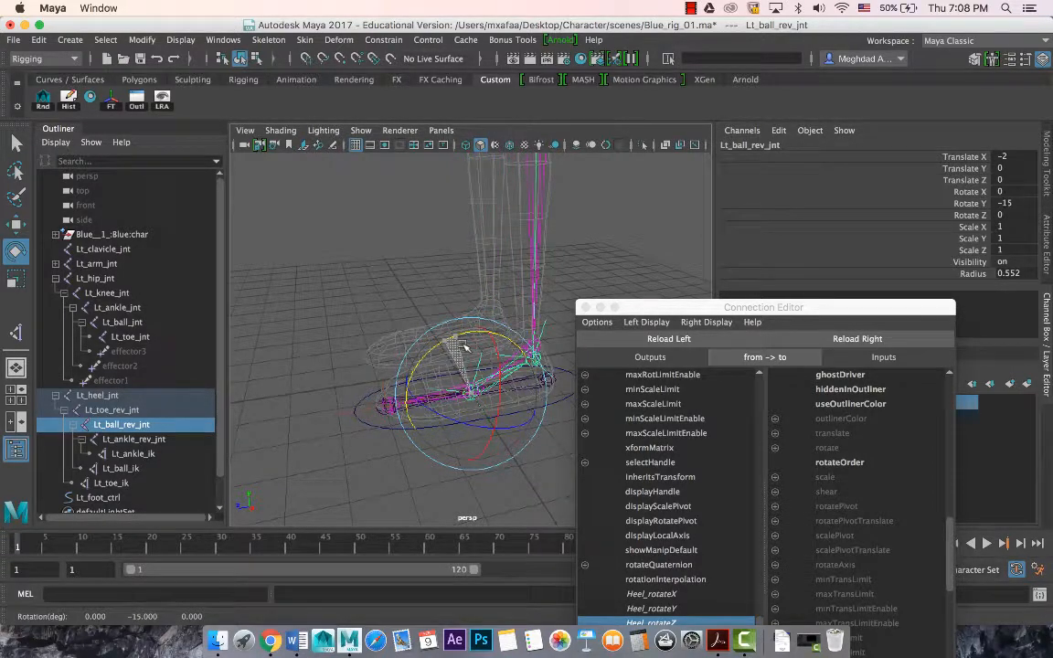
key("super+z")
Step: Connect Ball_roll of Lt_foot_ctrl to rotateY of Lt_ball_rev_jnt
left_click_drag(805, 307, 746, 110)
left_click(798, 141)
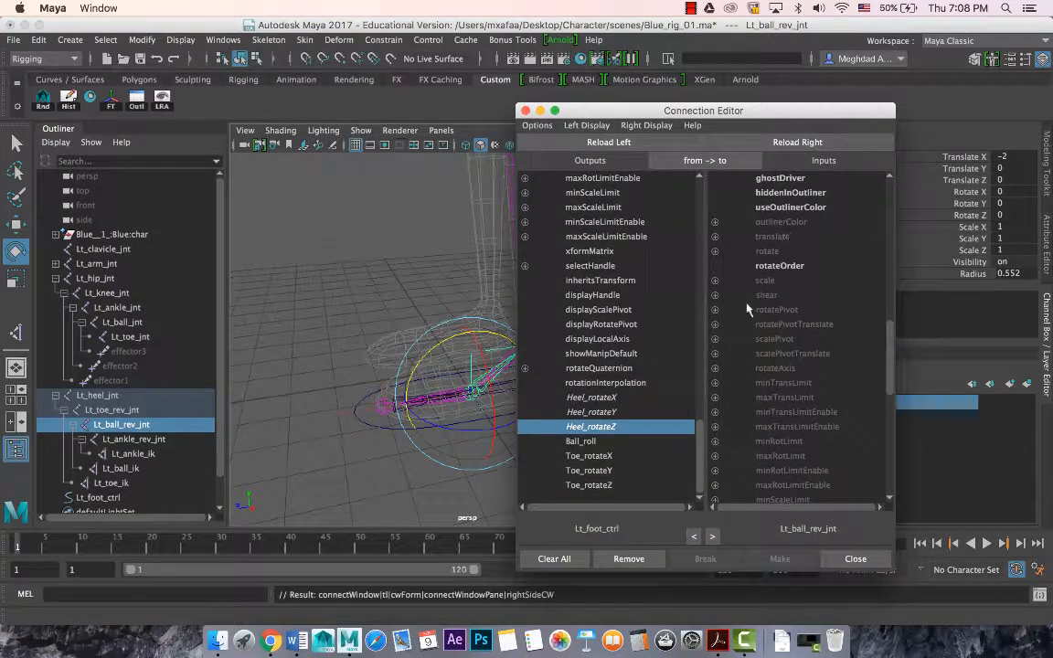
left_click(582, 442)
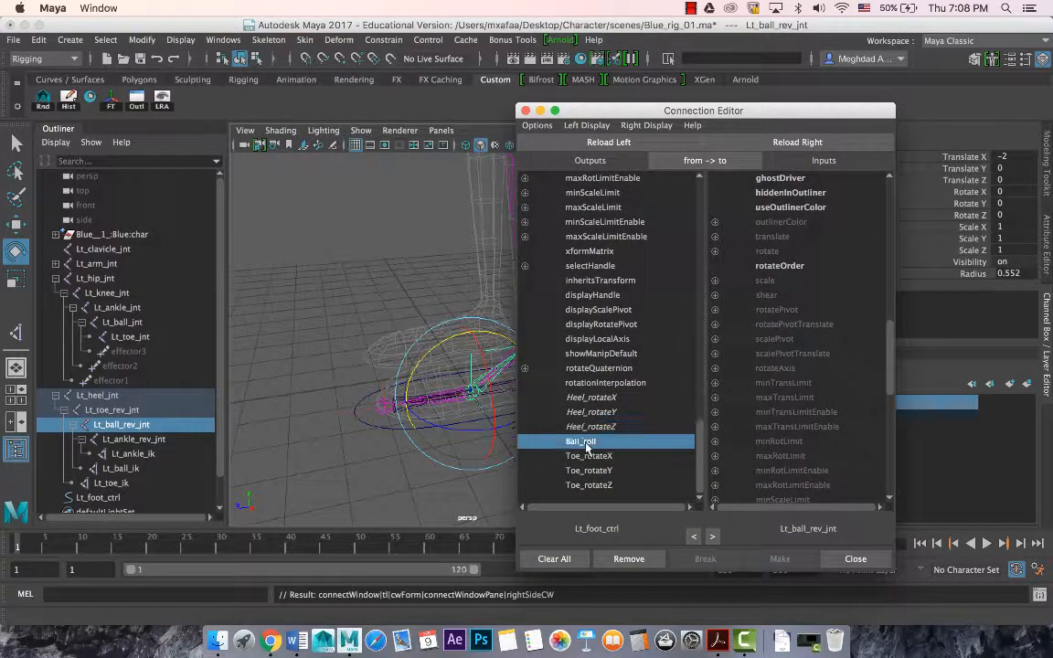
left_click(715, 251)
left_click(778, 281)
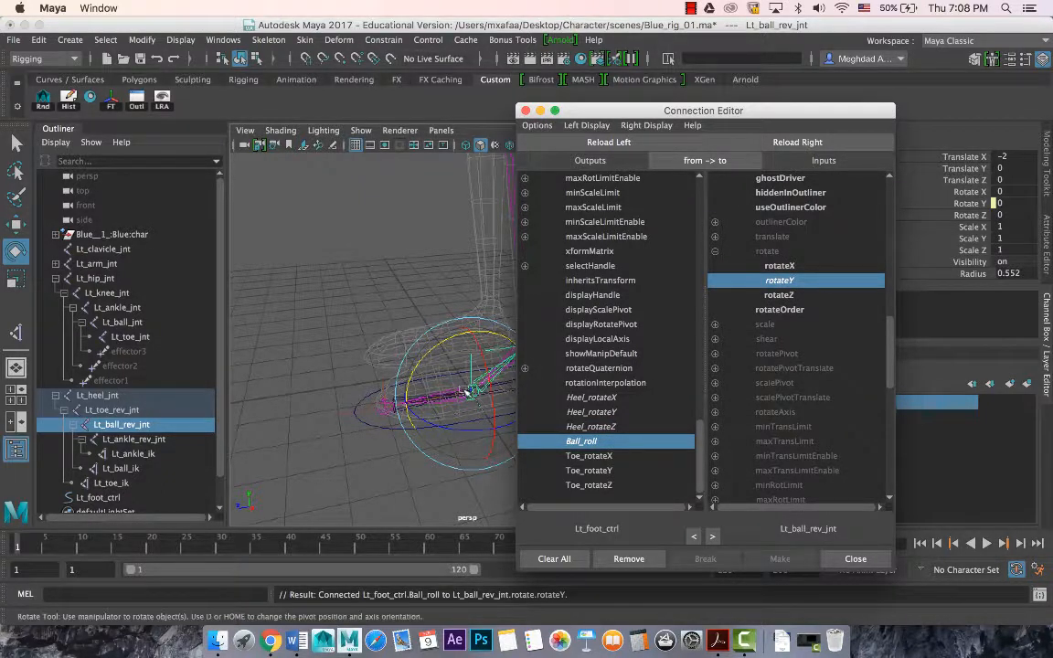
Step: Load Lt_toe_rev_jnt as the input side and connect Toe_rotateX of Lt_foot_ctrl to its rotateX
left_click(119, 410)
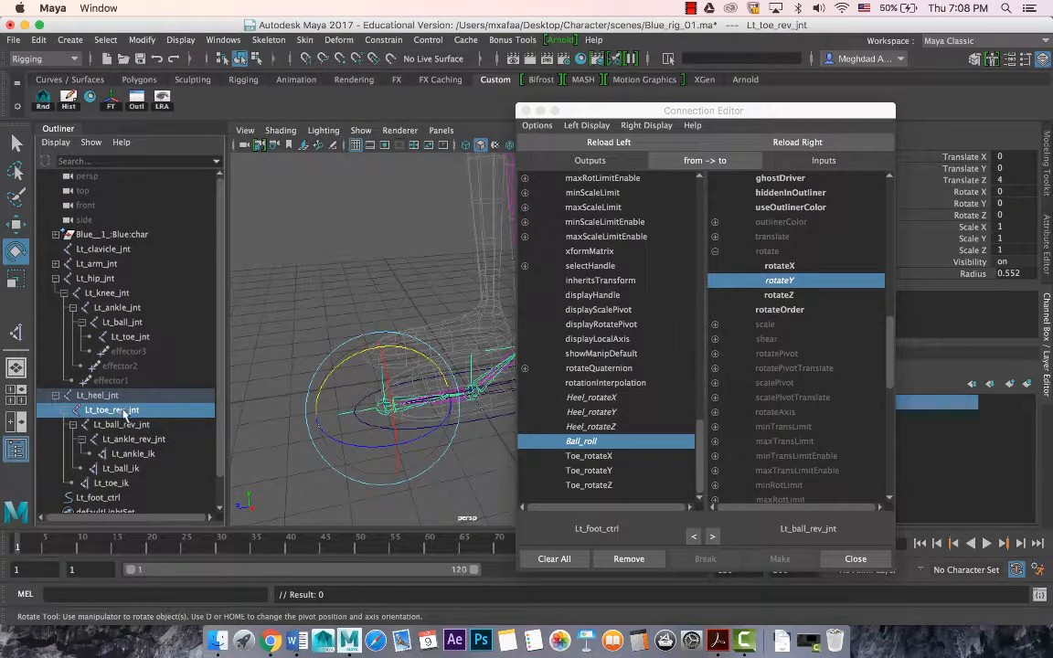
left_click(795, 145)
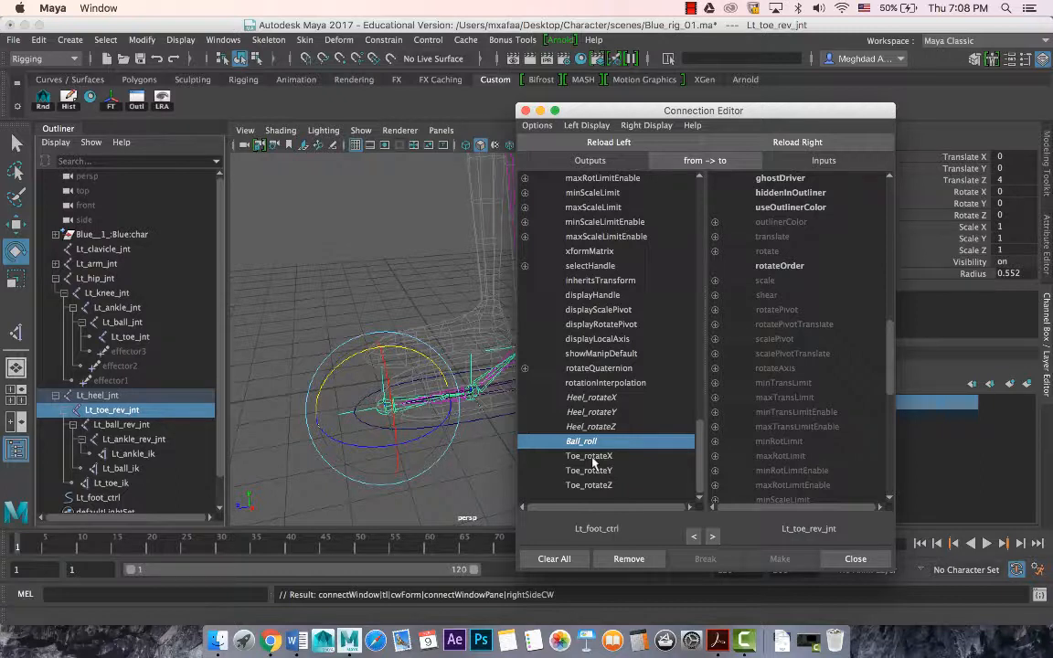
left_click(590, 456)
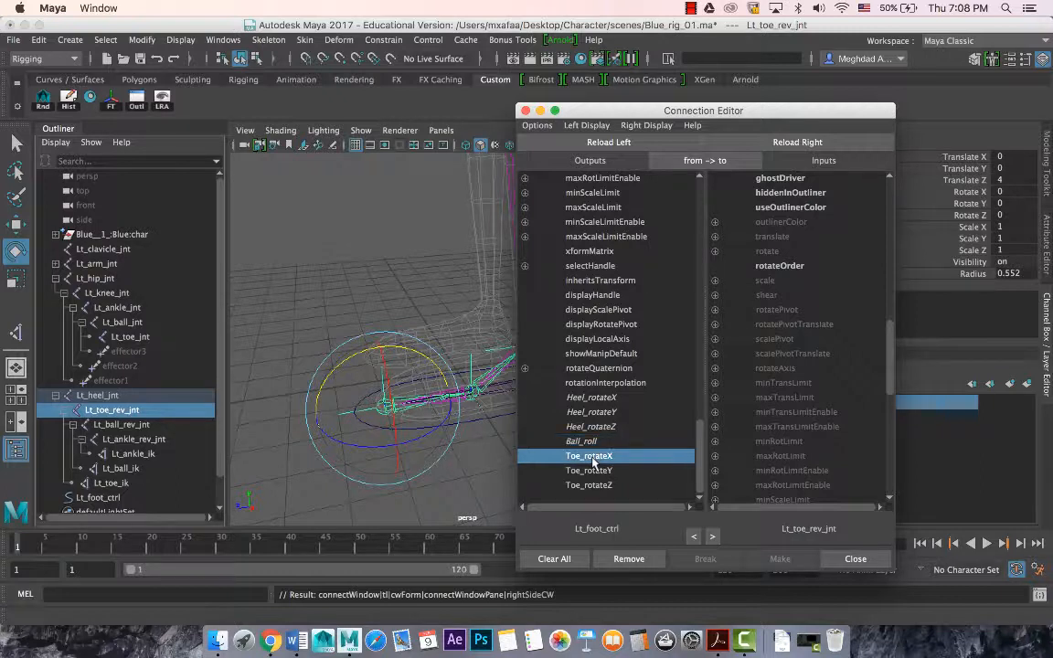
left_click(715, 252)
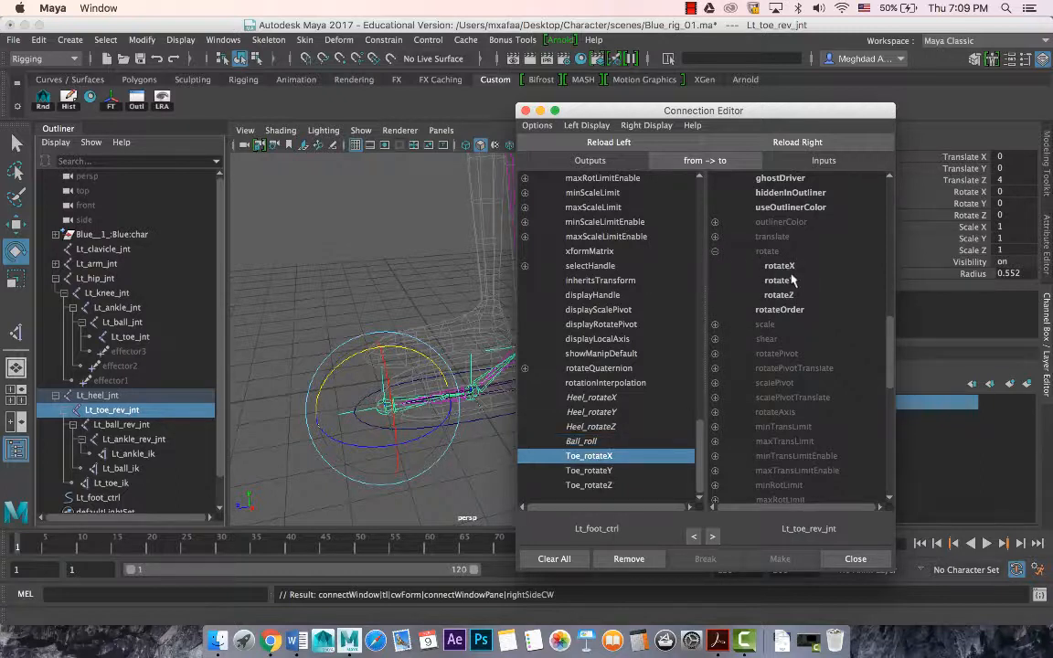
left_click(779, 266)
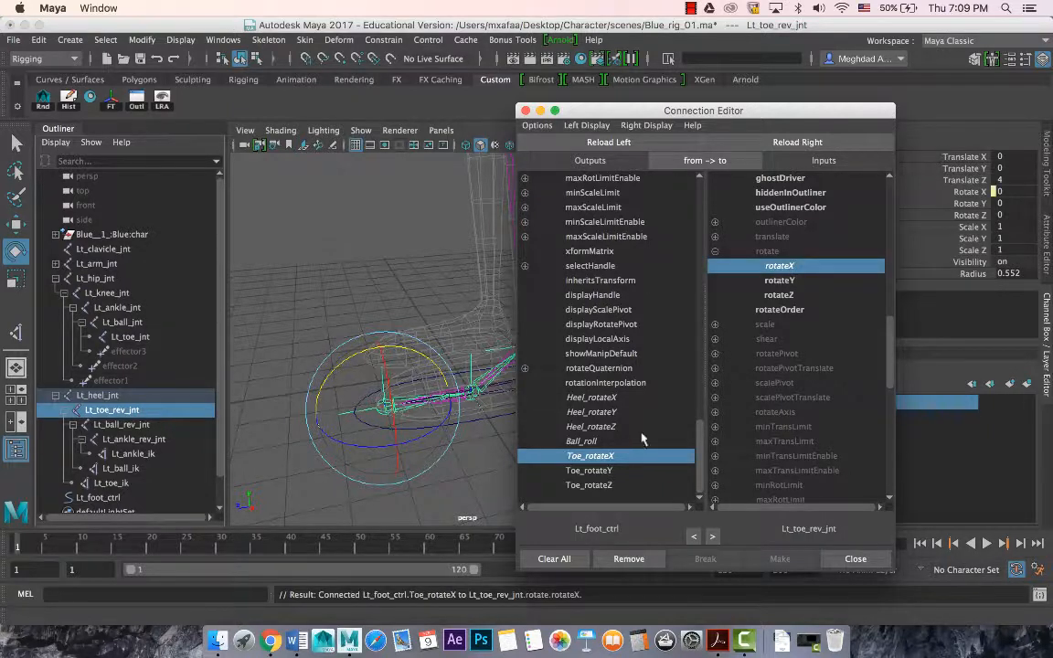
Step: Connect Toe_rotateY and Toe_rotateZ to rotateY and rotateZ of Lt_toe_rev_jnt, and close the Connection Editor
left_click(590, 470)
left_click(783, 282)
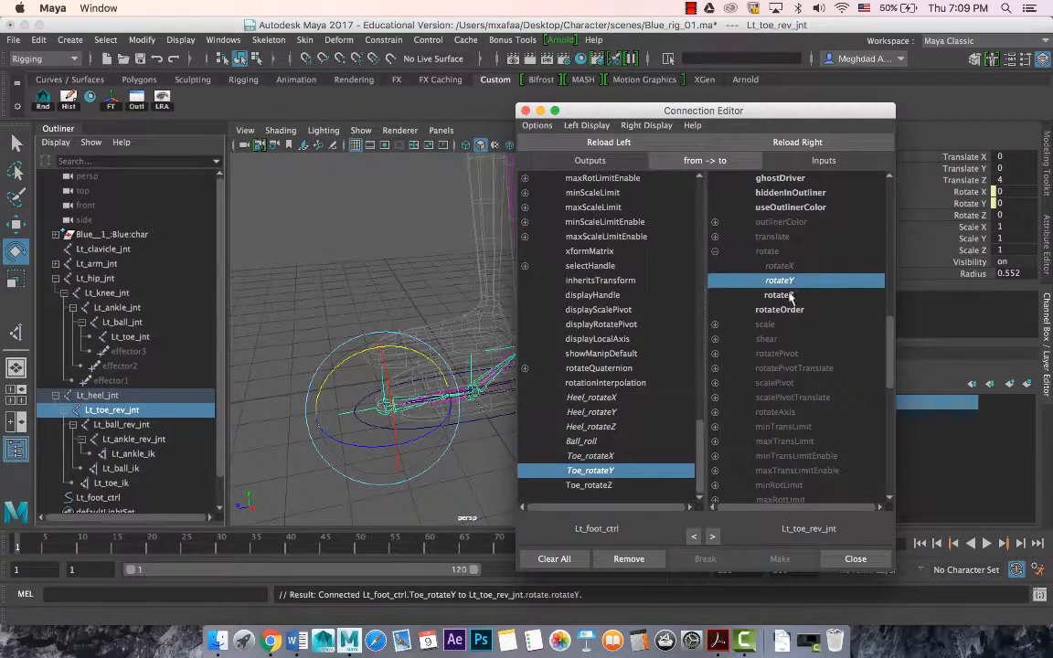
left_click(606, 486)
left_click(779, 296)
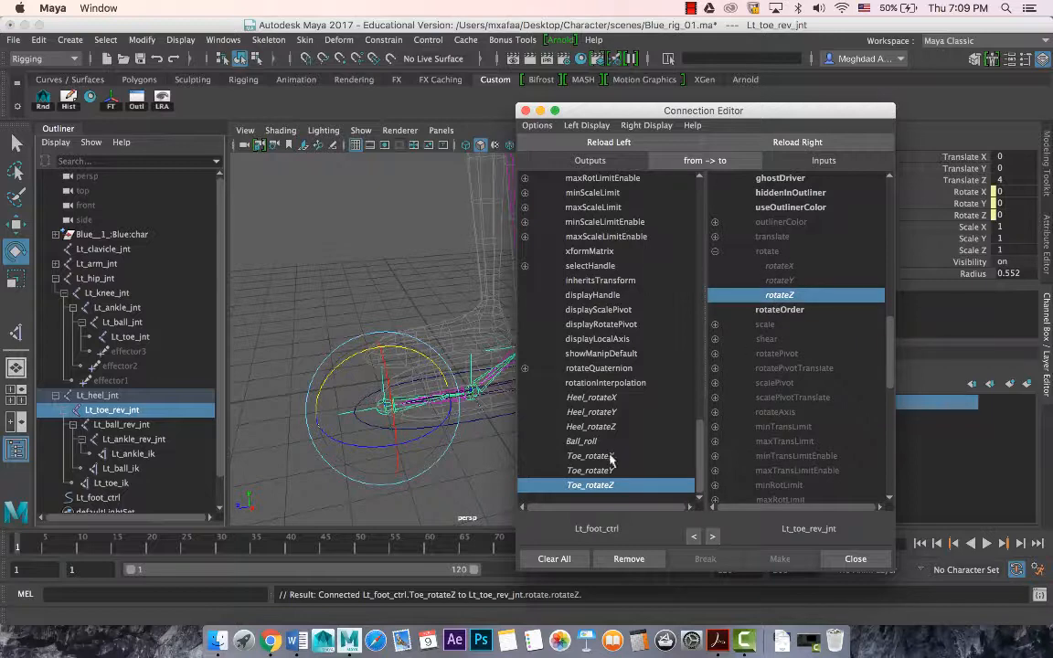
left_click(601, 472)
left_click(590, 456)
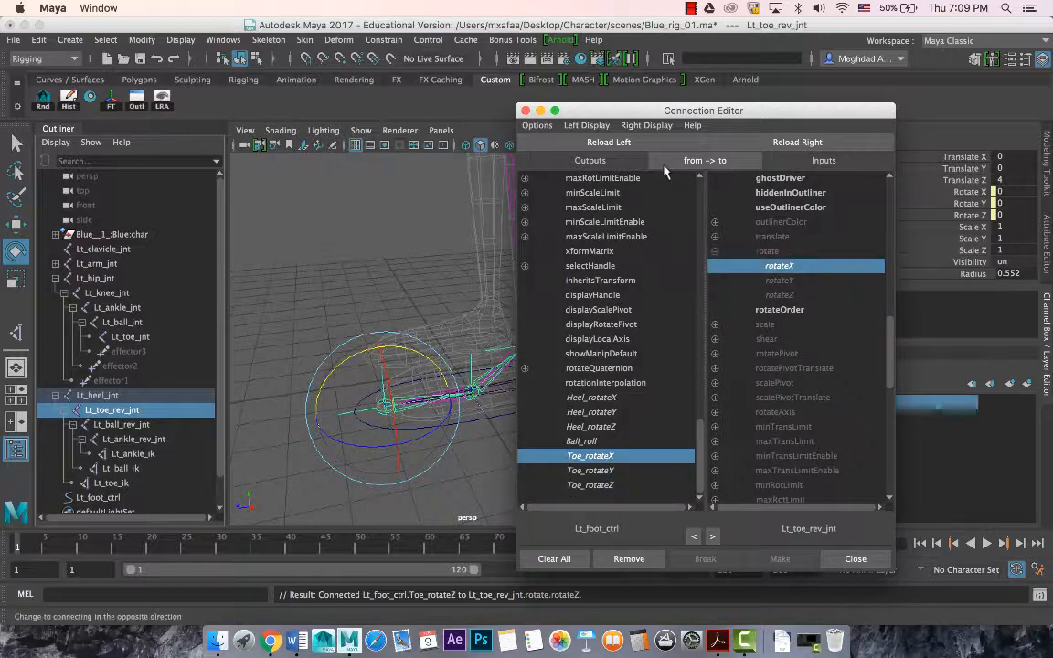
left_click(526, 111)
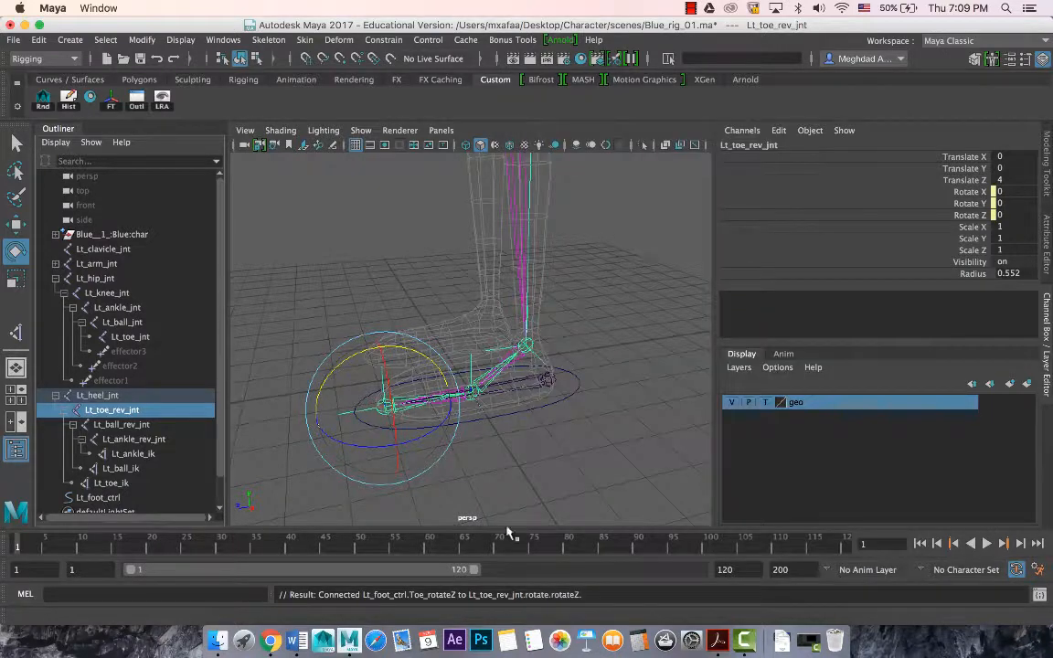
Step: Test Heel Rotate X on Lt_foot_ctrl with a value of 16 and reset it to 0
left_click(578, 405)
left_click_drag(576, 407, 709, 412, "alt")
left_click(873, 273)
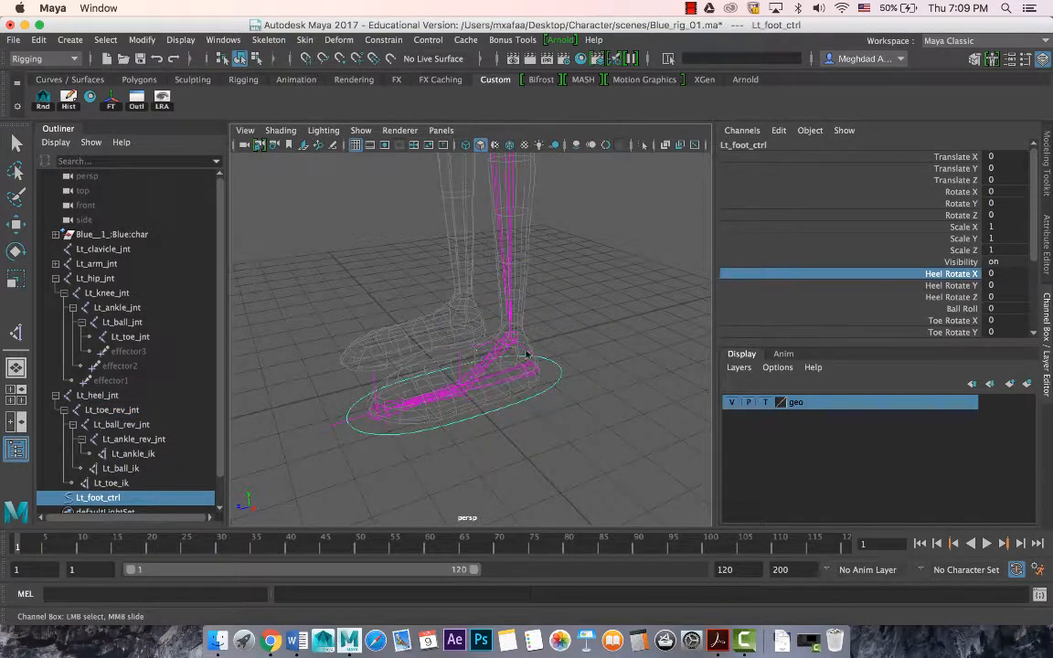
left_click(990, 273)
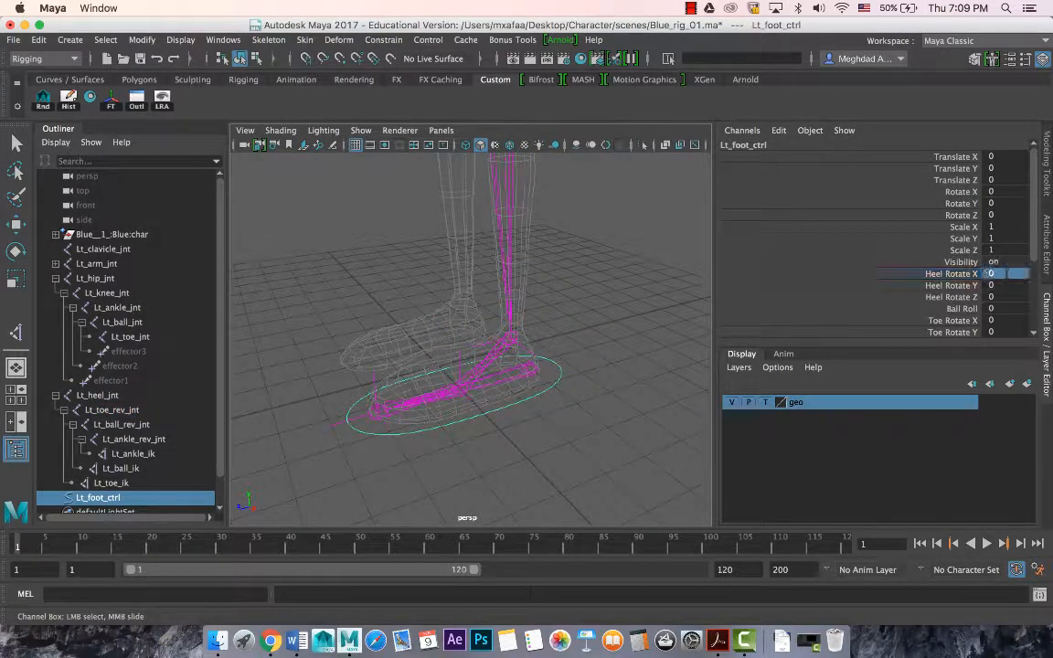
type("16")
key("Return")
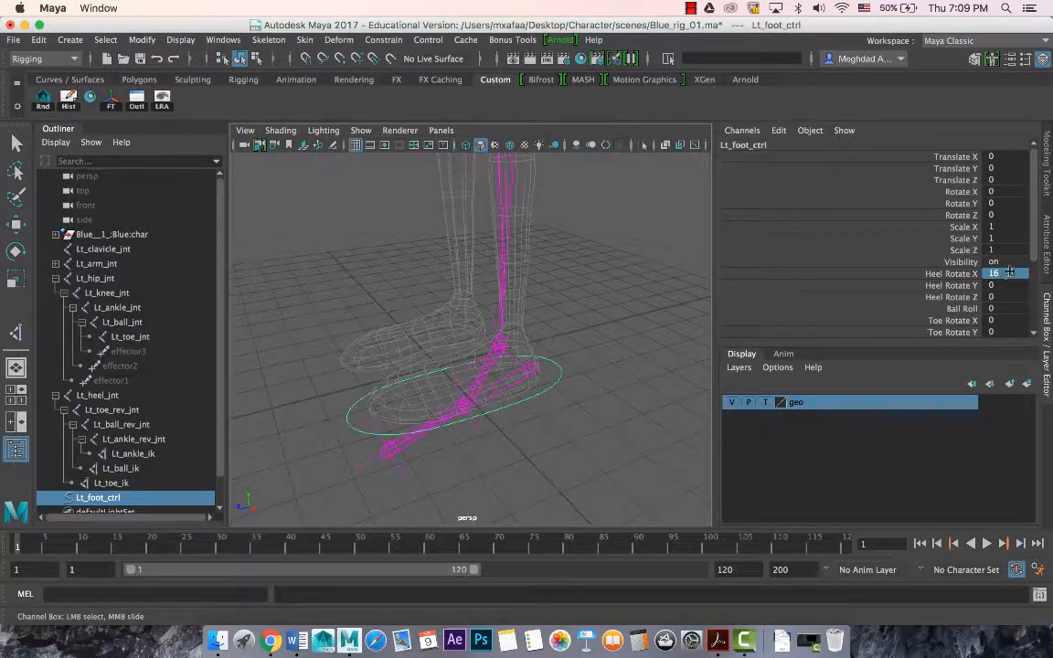
left_click(1009, 274)
key("Return")
Step: Test Ball Roll on Lt_foot_ctrl by sliding its value up interactively, and reset it to 0
left_click(950, 309)
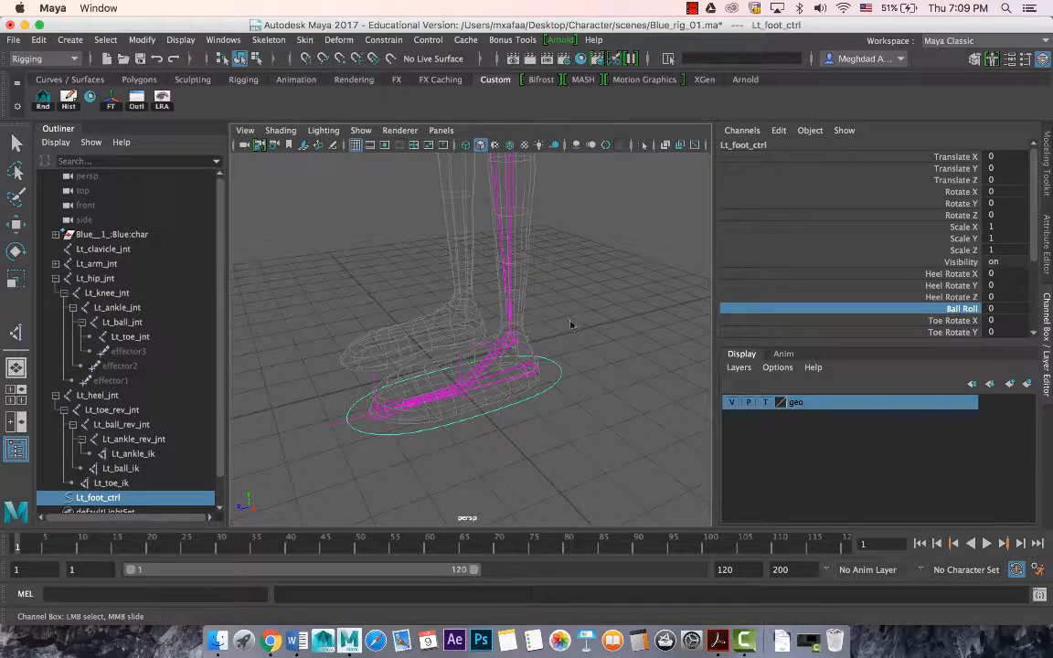
left_click_drag(486, 344, 454, 340, "alt")
middle_click_drag(455, 349, 685, 354)
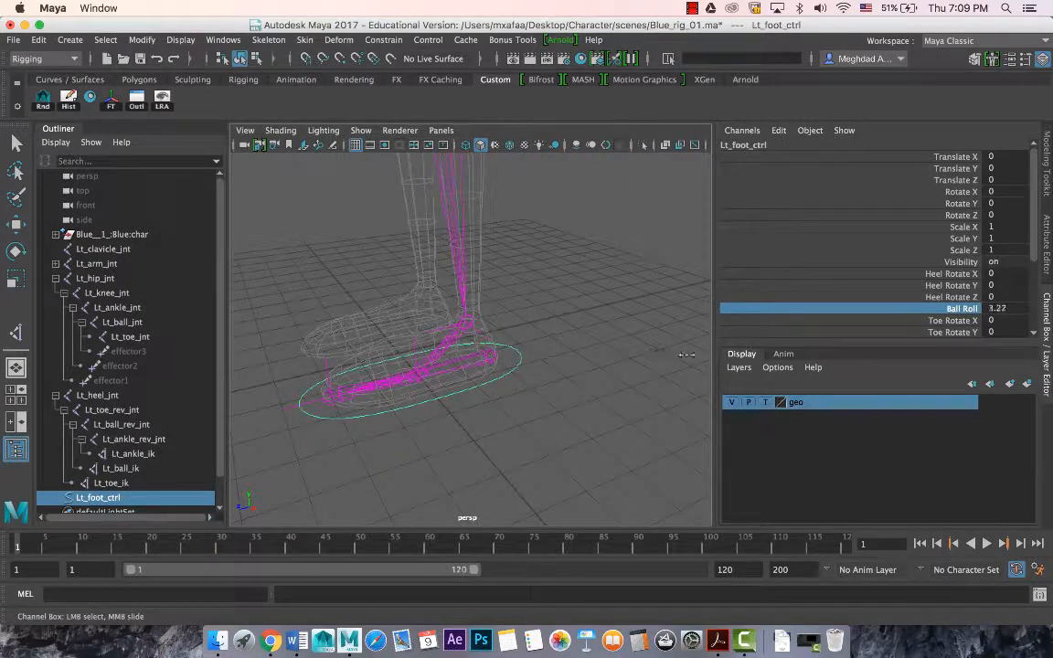
middle_click_drag(809, 388, 731, 367)
double_click(998, 309)
type("0")
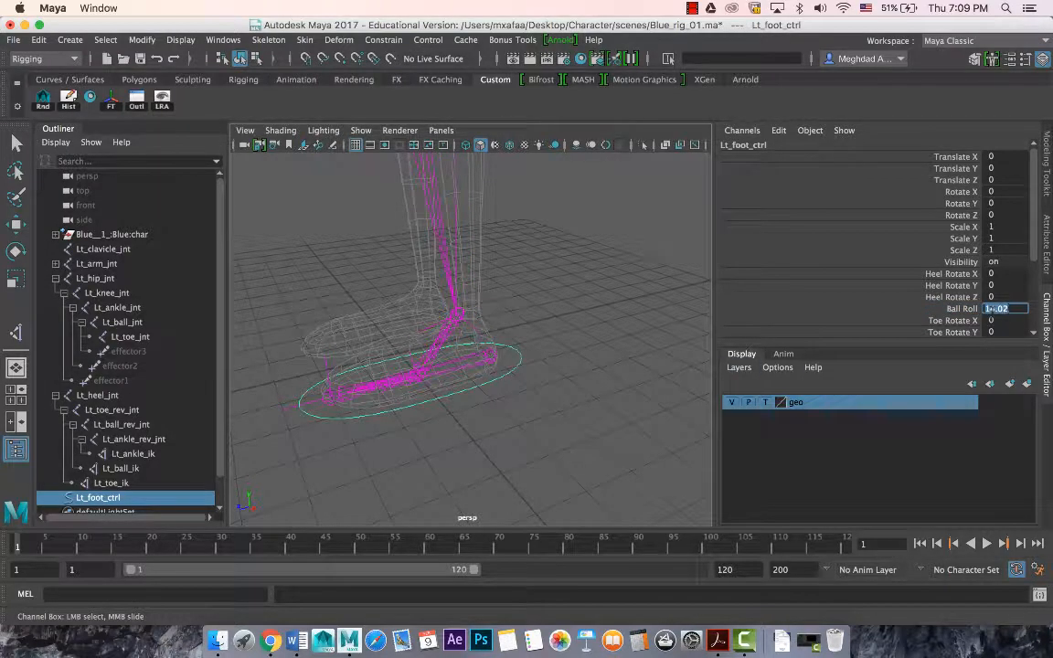
key("Return")
Step: Test Toe Rotate Z on Lt_foot_ctrl by sliding its value interactively, and reset it to 0
left_click(954, 321)
scroll(950, 329, "down", 1)
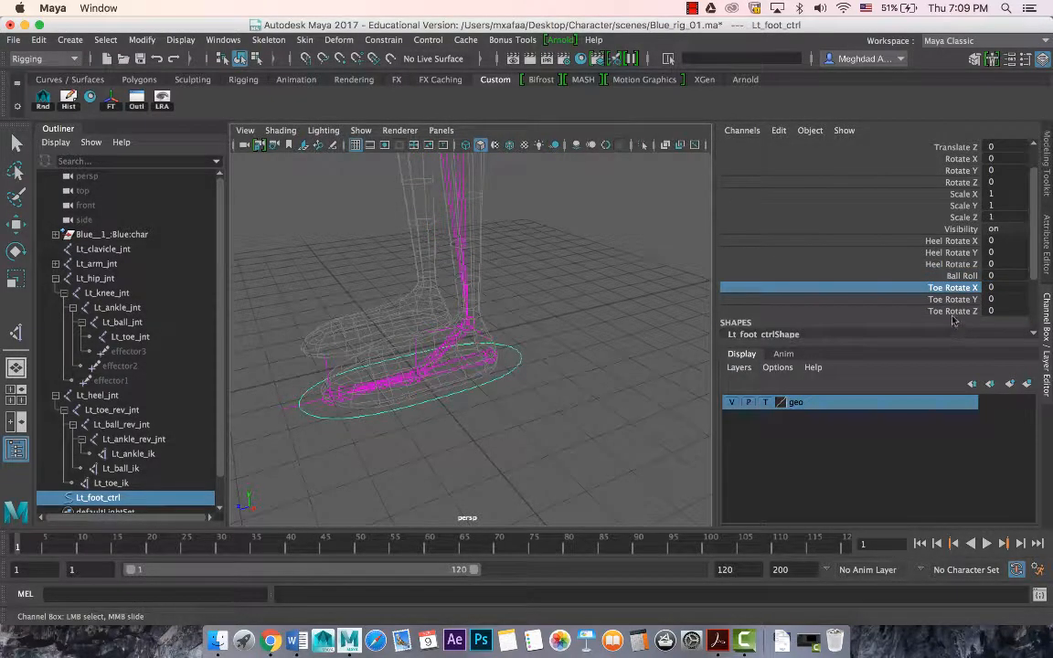
left_click(953, 311)
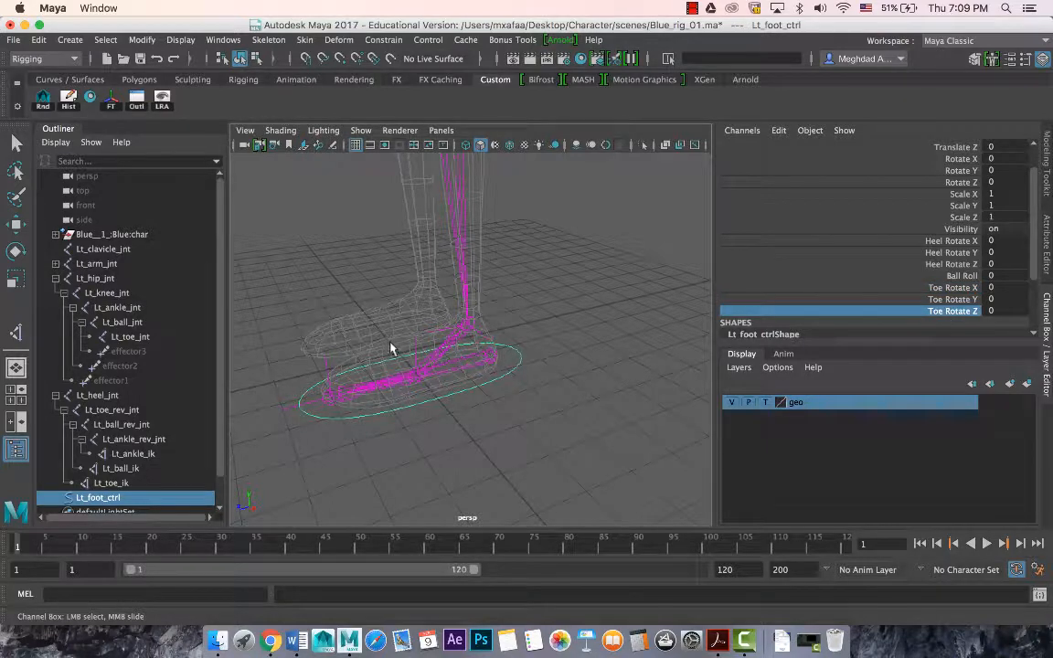
middle_click_drag(390, 348, 509, 330)
middle_click_drag(756, 363, 784, 381)
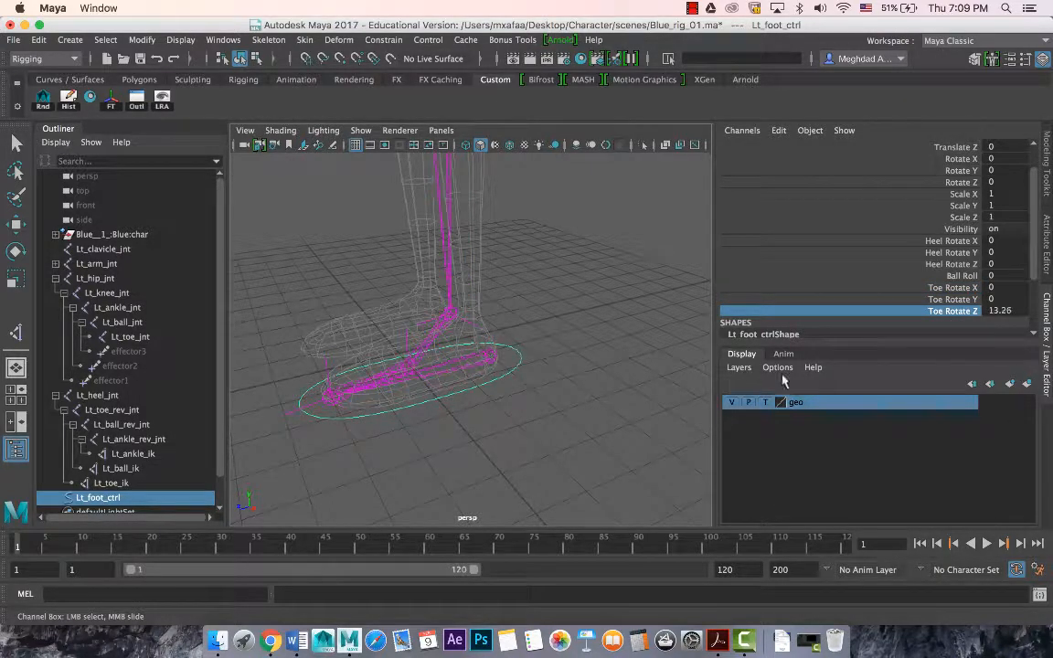
left_click(1000, 311)
type("0")
key("Return")
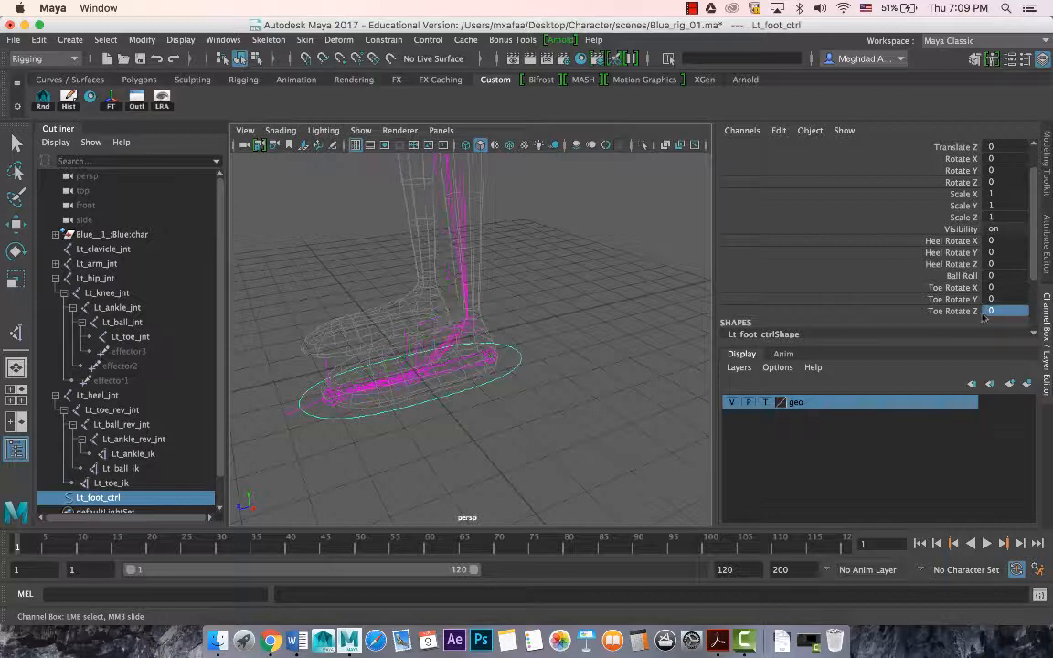
Step: Test Toe Rotate Y on Lt_foot_ctrl by sliding its value to about 17.4, and reset it to 0
left_click(961, 301)
middle_click_drag(960, 301, 350, 399)
left_click_drag(349, 400, 400, 383, "alt")
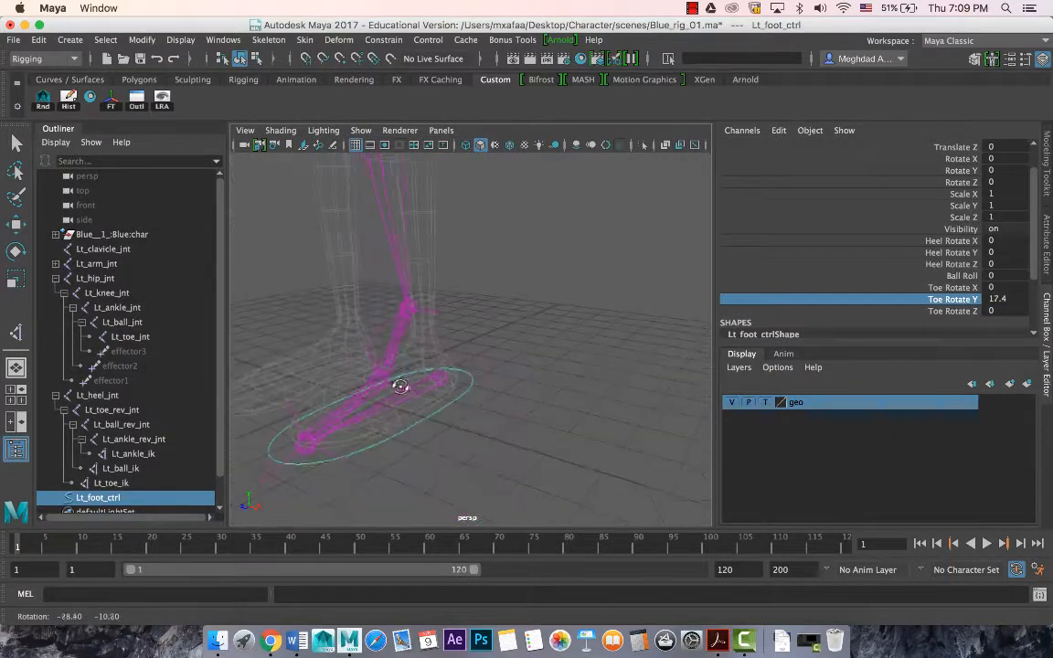
left_click(1000, 299)
type("0")
key("Return")
Step: Test Toe Rotate X on Lt_foot_ctrl by sliding its value to about 46.8, and reset it to 0
left_click(953, 287)
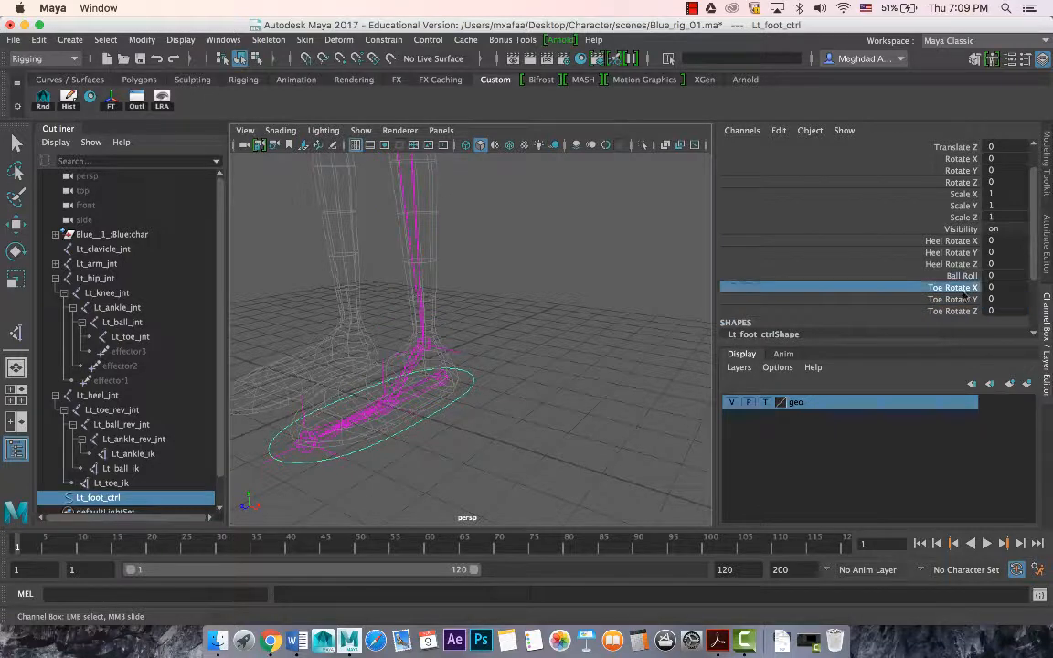
middle_click_drag(508, 369, 518, 332)
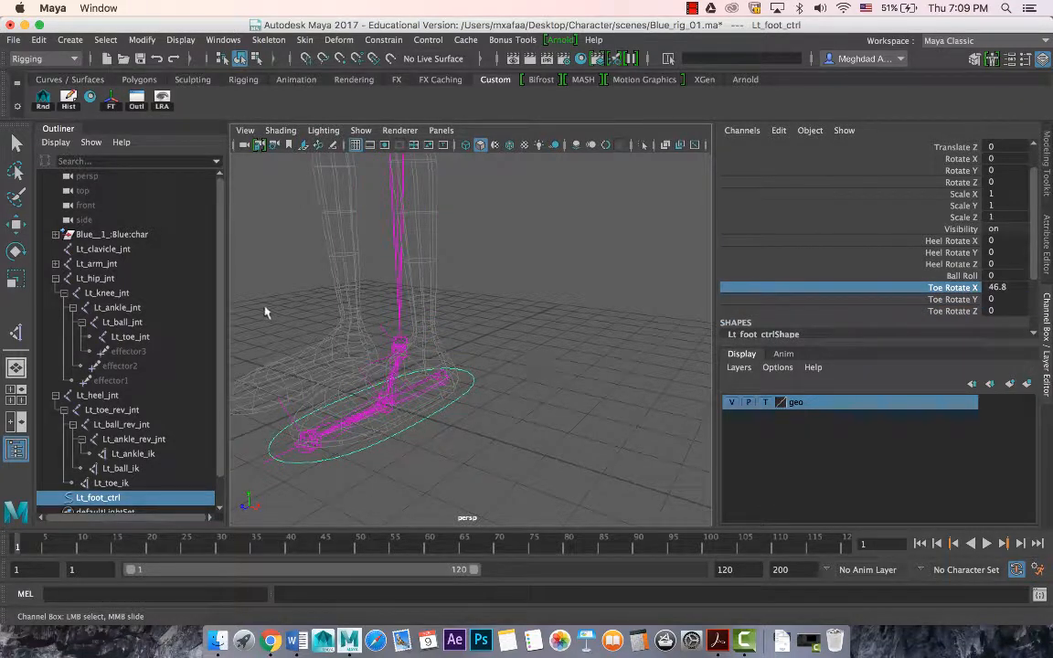
left_click(997, 288)
type("0")
key("Return")
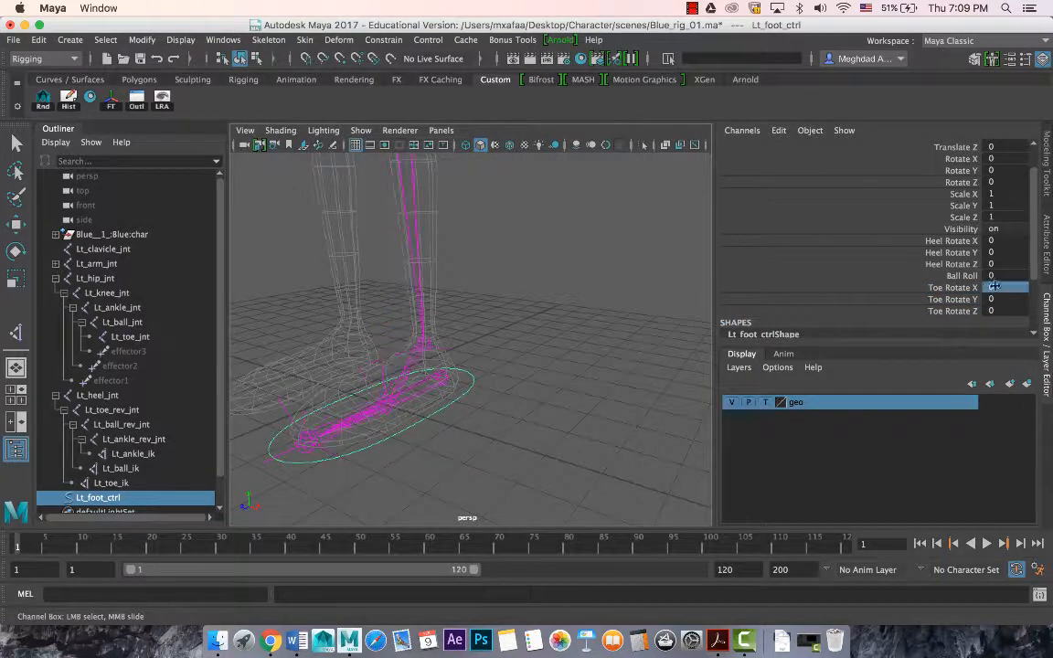
Step: Test Heel Rotate Z, Y and X on Lt_foot_ctrl in turn by sliding each value, undoing every change
left_click(958, 264)
middle_click_drag(469, 376, 717, 383)
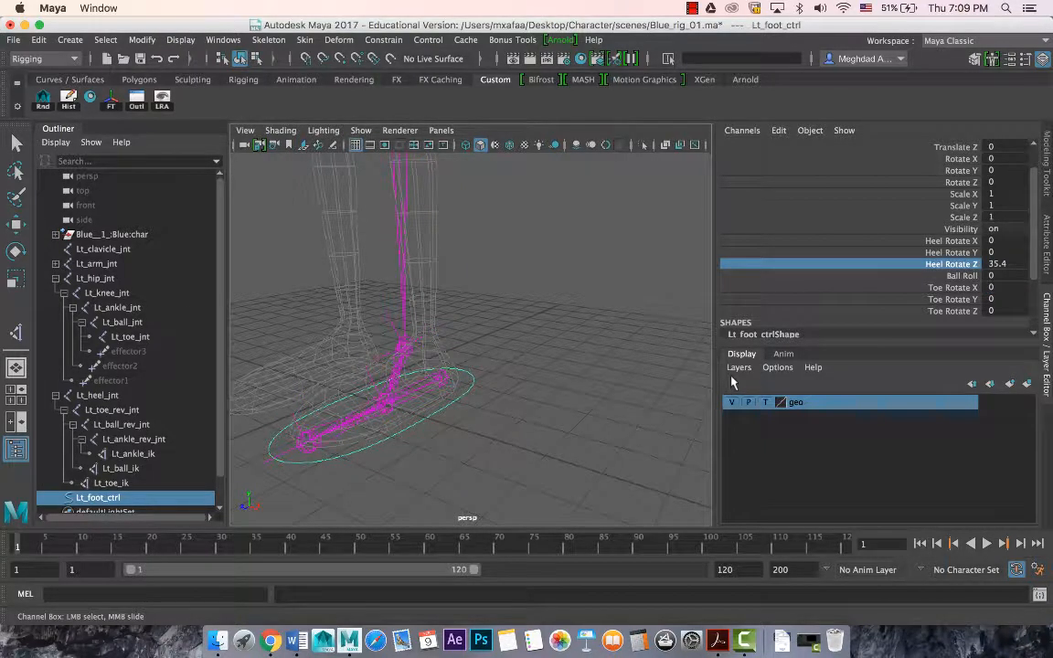
key("z")
left_click(949, 255)
mouse_move(513, 371)
middle_mouse_down()
mouse_move(676, 373)
mouse_move(532, 361)
middle_mouse_up()
key("z")
left_click(950, 240)
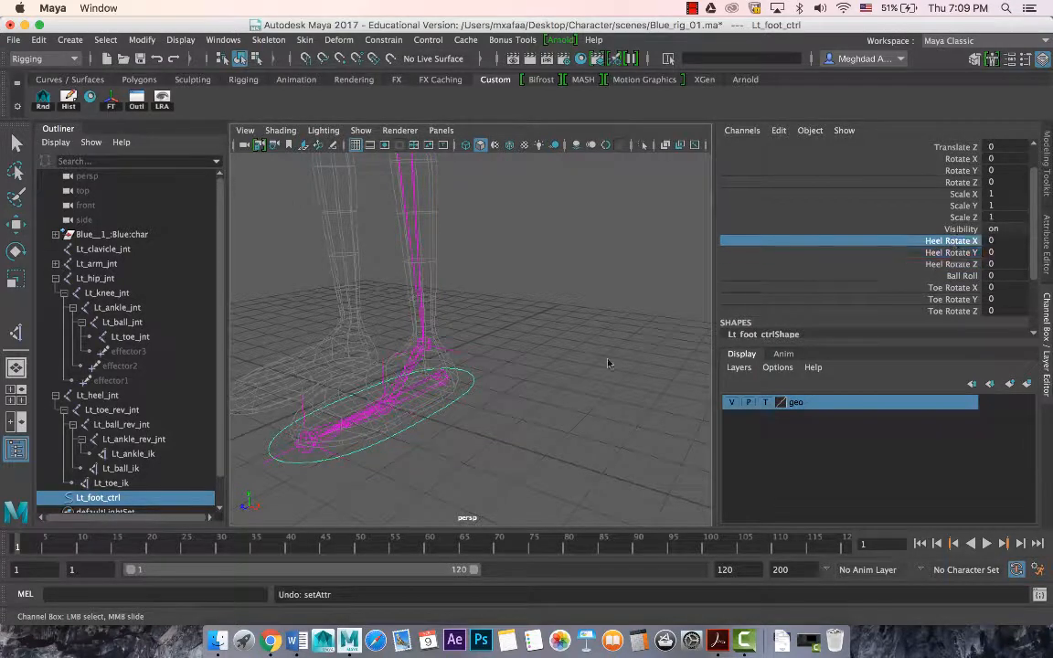
middle_click_drag(414, 384, 525, 344)
key("z")
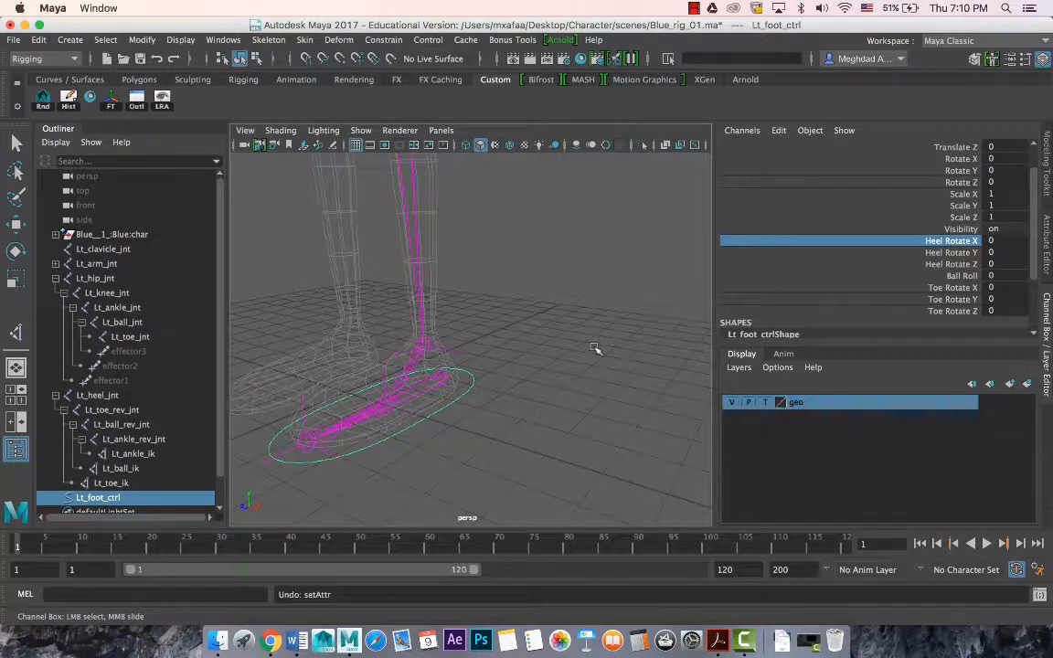
Step: Put Lt_heel_jnt, the root of the reverse foot chain, into a group of its own
mouse_move(467, 421)
left_mouse_down("alt")
mouse_move(404, 456)
mouse_move(469, 413)
left_mouse_up("alt")
key("w")
key("e")
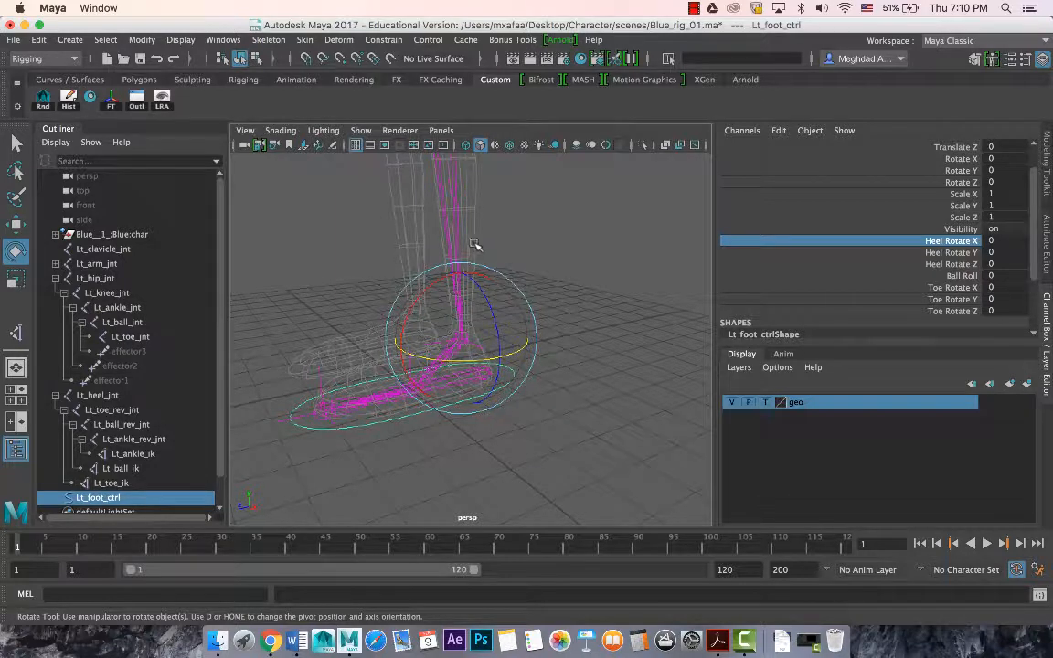
left_click(375, 422)
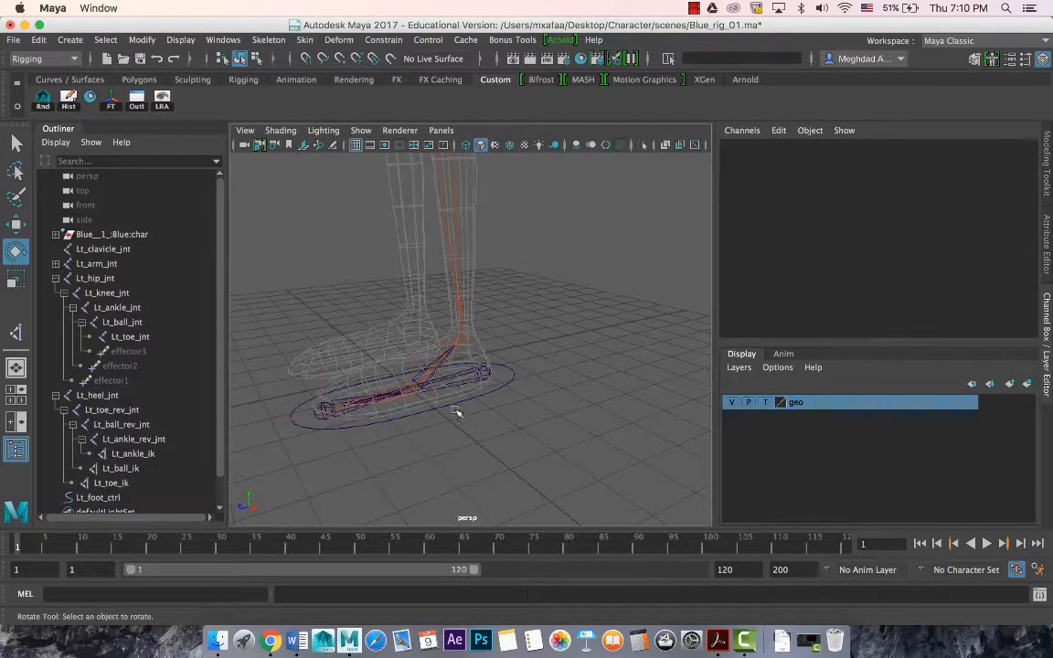
left_click(486, 376)
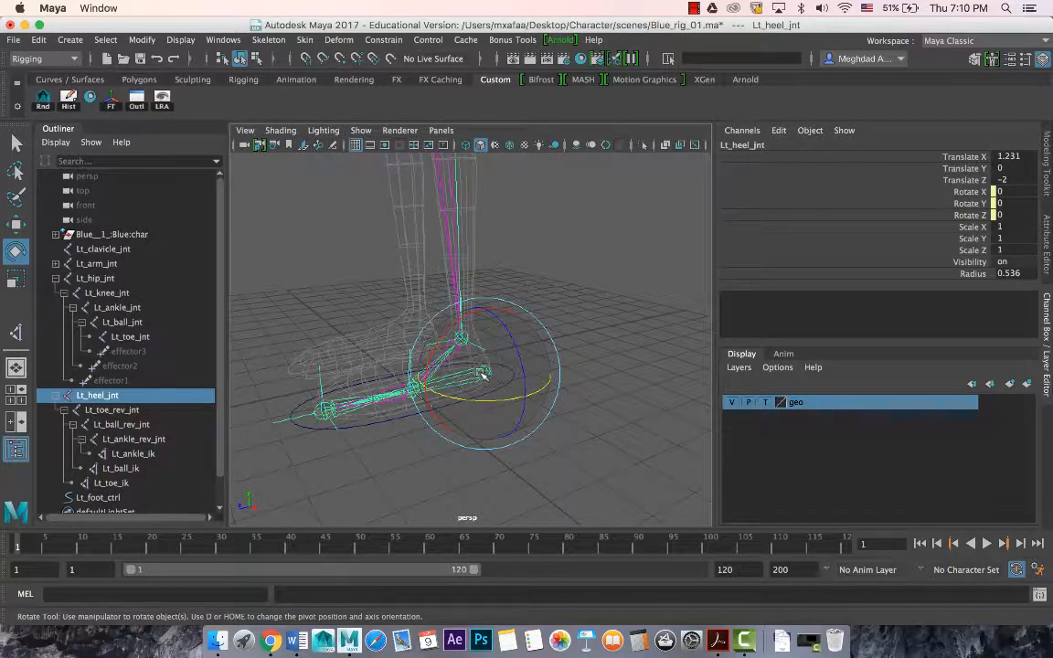
left_click(116, 396)
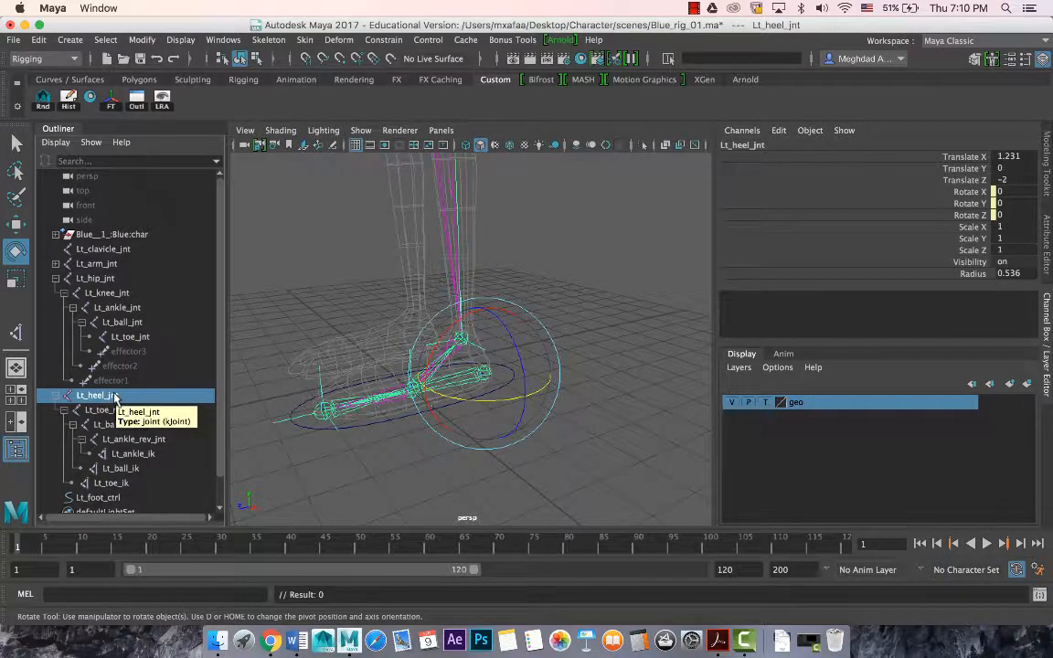
key("ctrl+g")
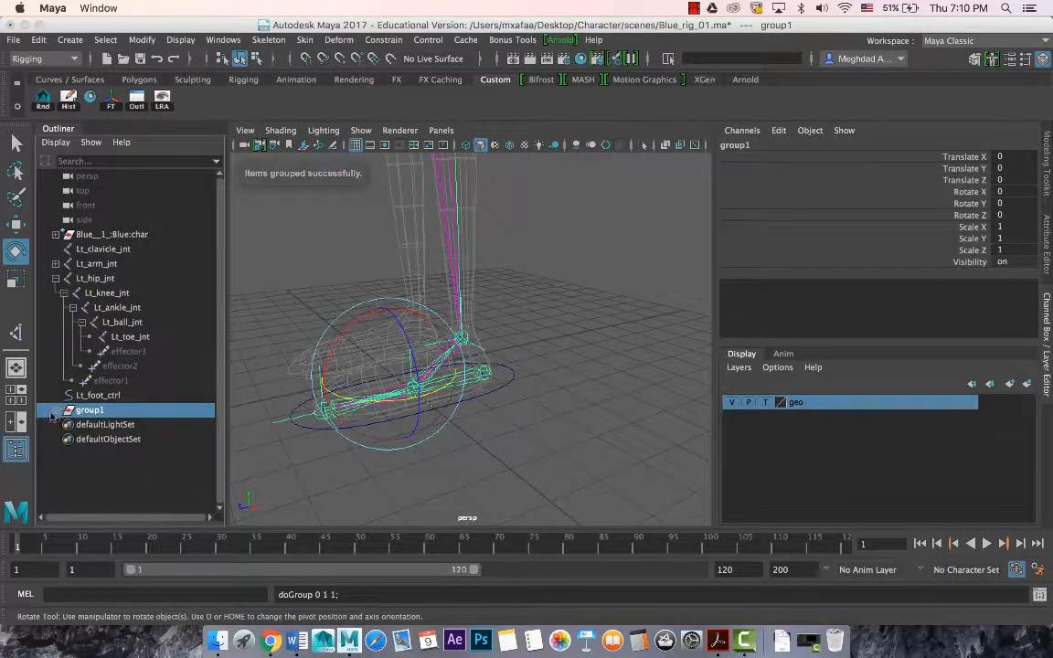
Step: Rename the new group above Lt_heel_jnt as Lt_heel_jnt_grp, reusing the joint's name with the suffix _grp
left_click(56, 410)
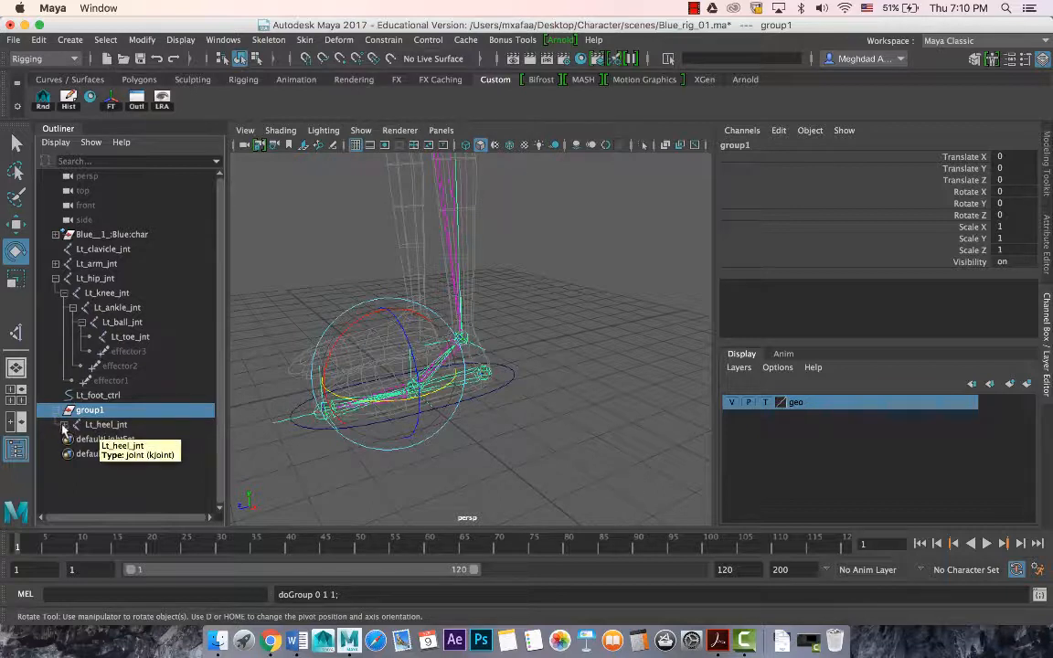
left_click(63, 424)
double_click(103, 425)
key("super+c")
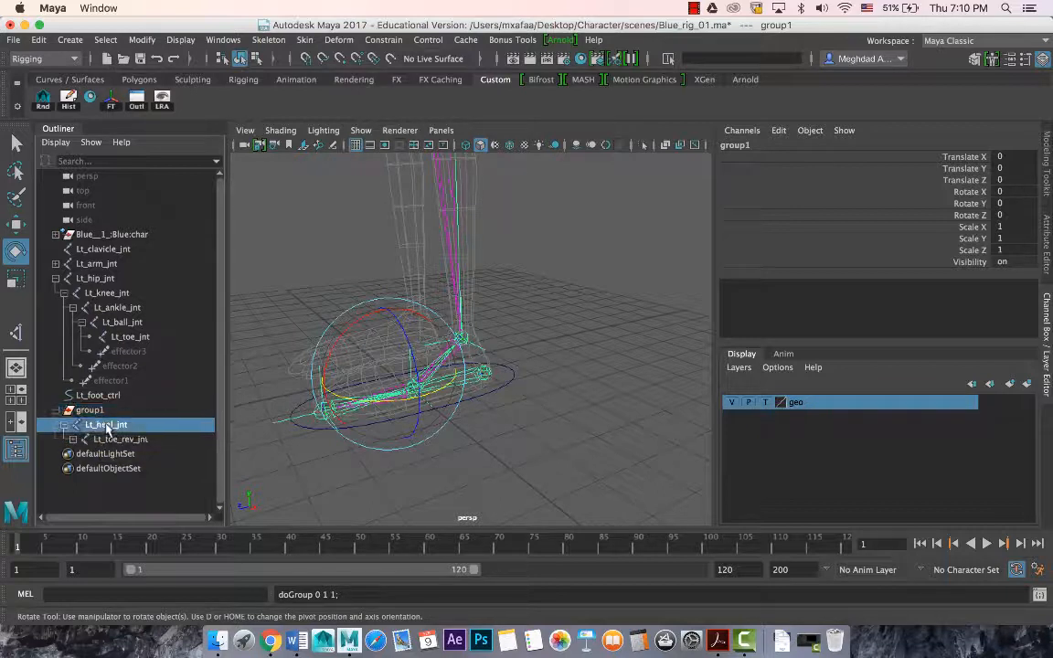
double_click(103, 411)
key("super+v")
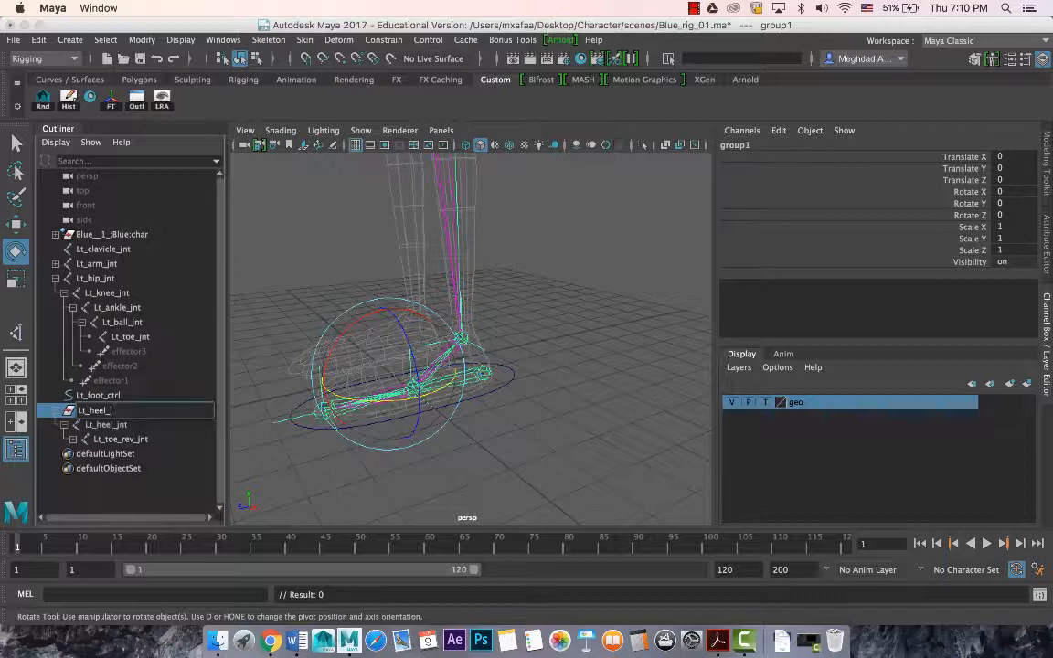
type("_grp")
key("Return")
Step: Snap the pivot of Lt_heel_jnt_grp onto the heel joint
left_click_drag(458, 399, 424, 419, "alt")
key("w")
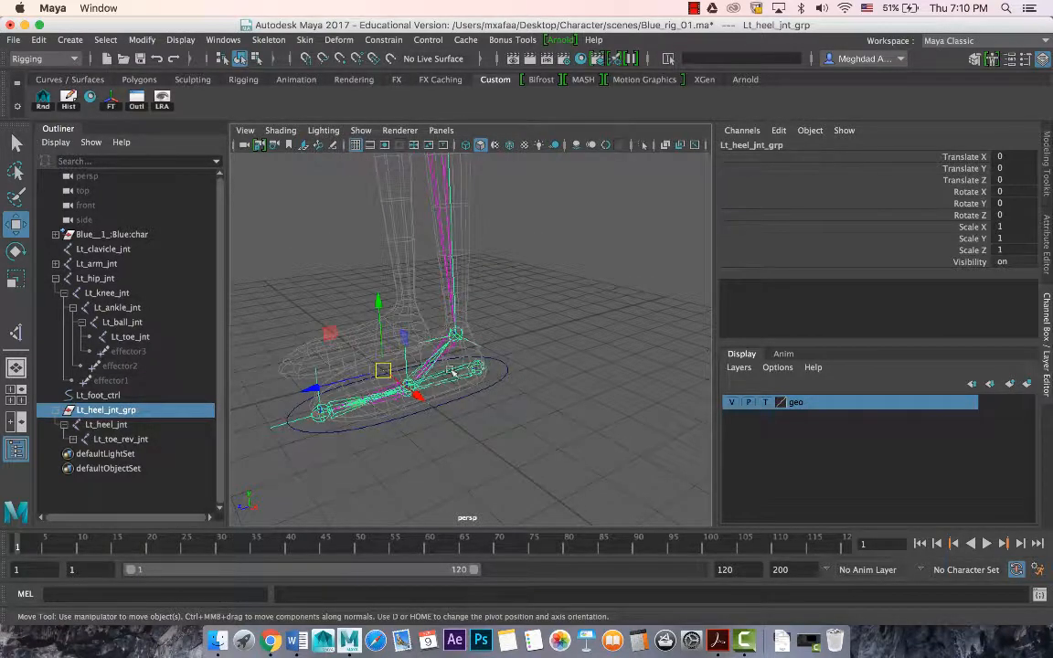
key("d")
key("v")
left_click_drag(382, 370, 471, 416)
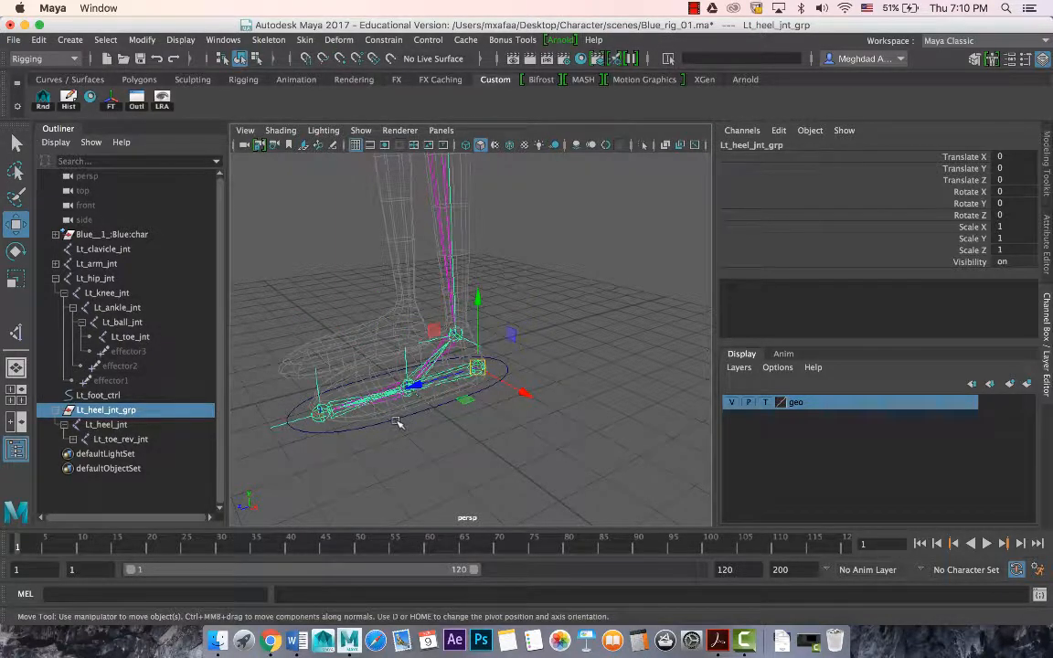
Step: Parent-constrain Lt_heel_jnt_grp to Lt_foot_ctrl with Maintain offset on and all translate and rotate axes
left_click(108, 425)
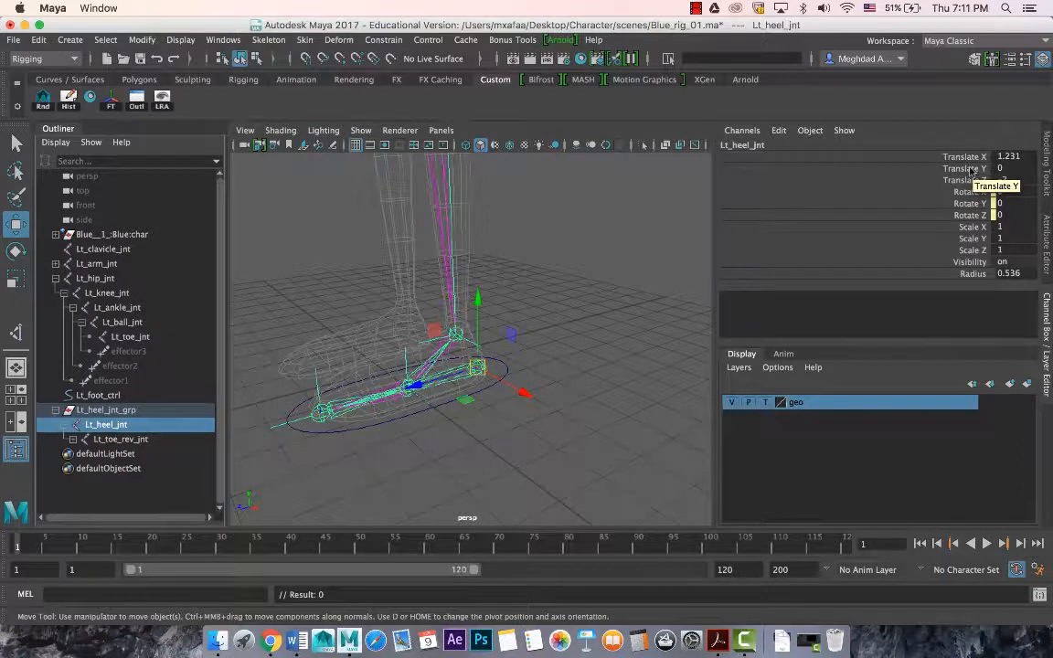
left_click(100, 395)
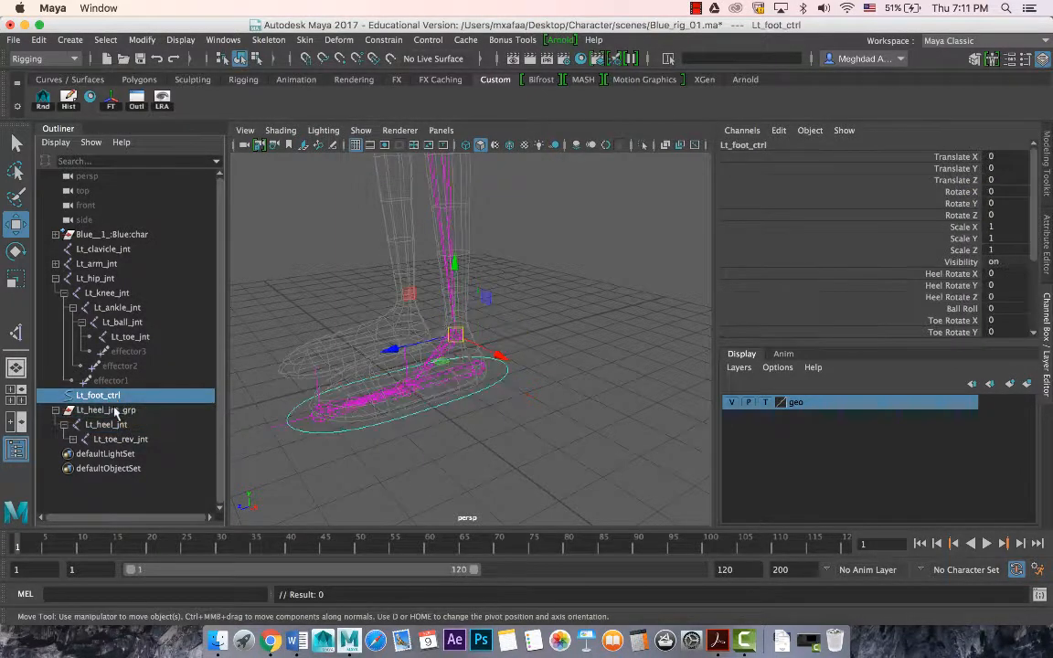
left_click(106, 411, "ctrl")
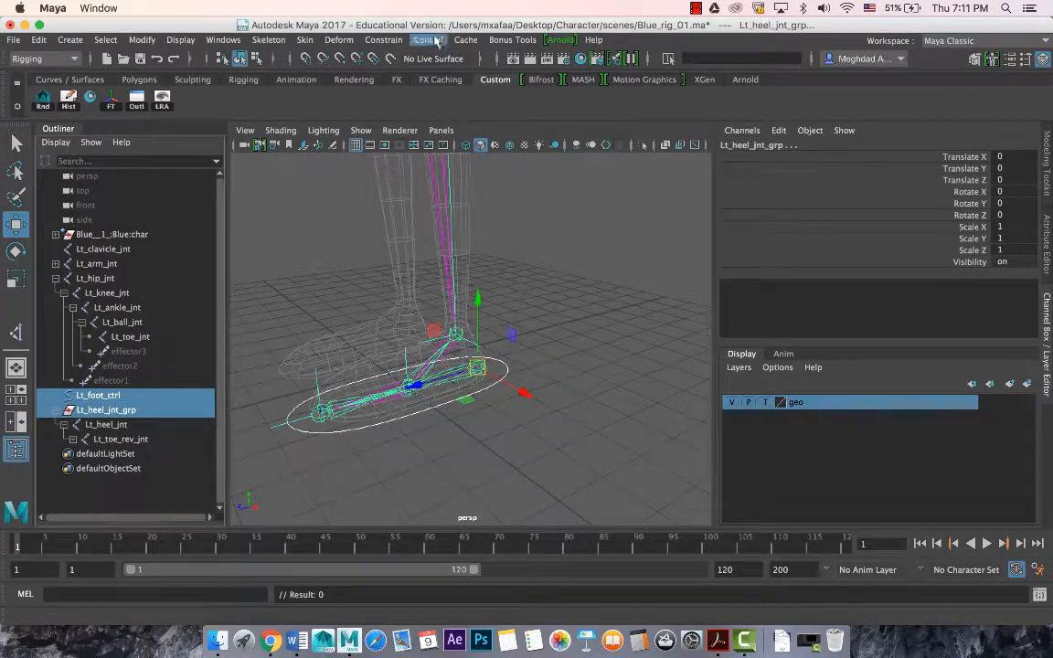
left_click(383, 39)
left_click(527, 77)
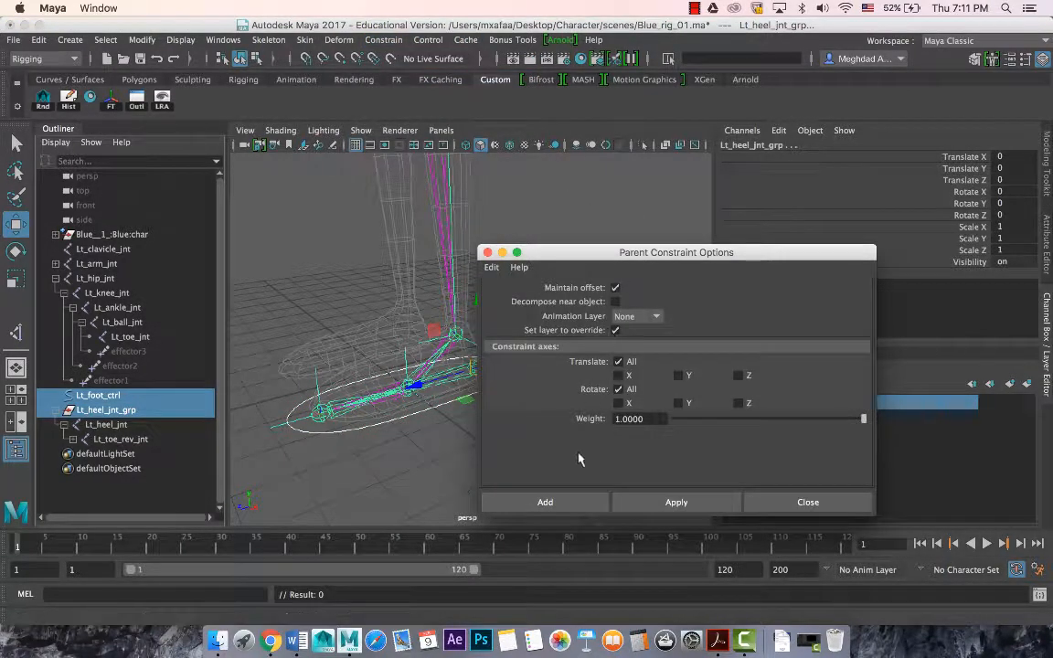
left_click(572, 506)
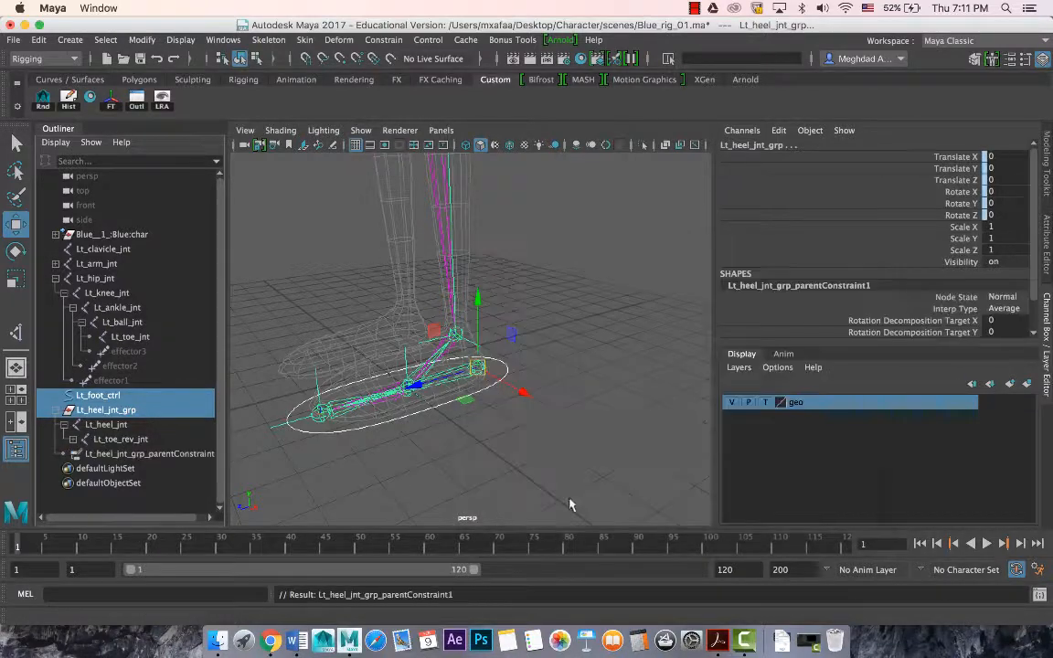
Step: Test the parent constraint by rotating Lt_foot_ctrl, and undo the rotation
left_click_drag(420, 436, 397, 429, "alt")
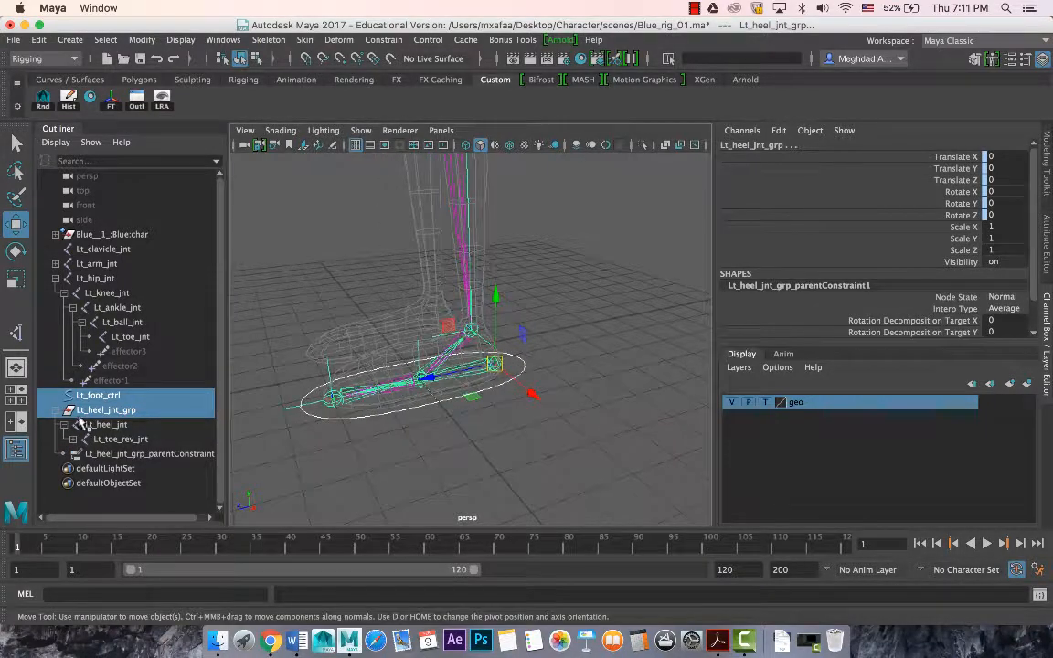
left_click(95, 410)
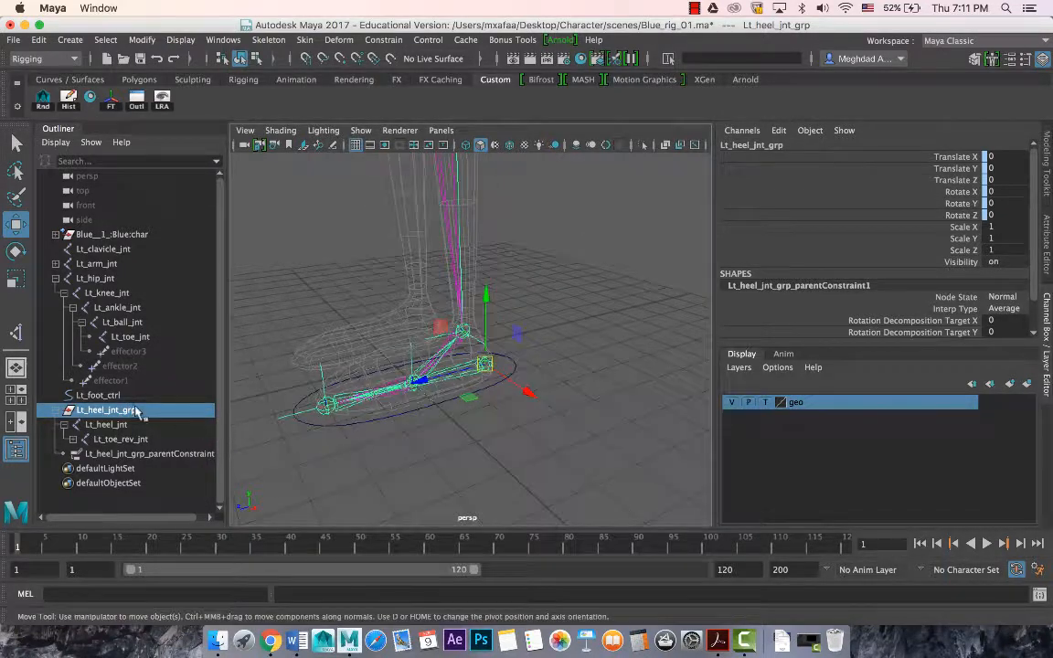
left_click(98, 395)
key("e")
left_click_drag(402, 300, 402, 270)
key("ctrl+z")
Step: Test Lt_foot_ctrl by lifting it off the floor and sliding Heel Rotate X to about -7.9, undoing both changes
key("w")
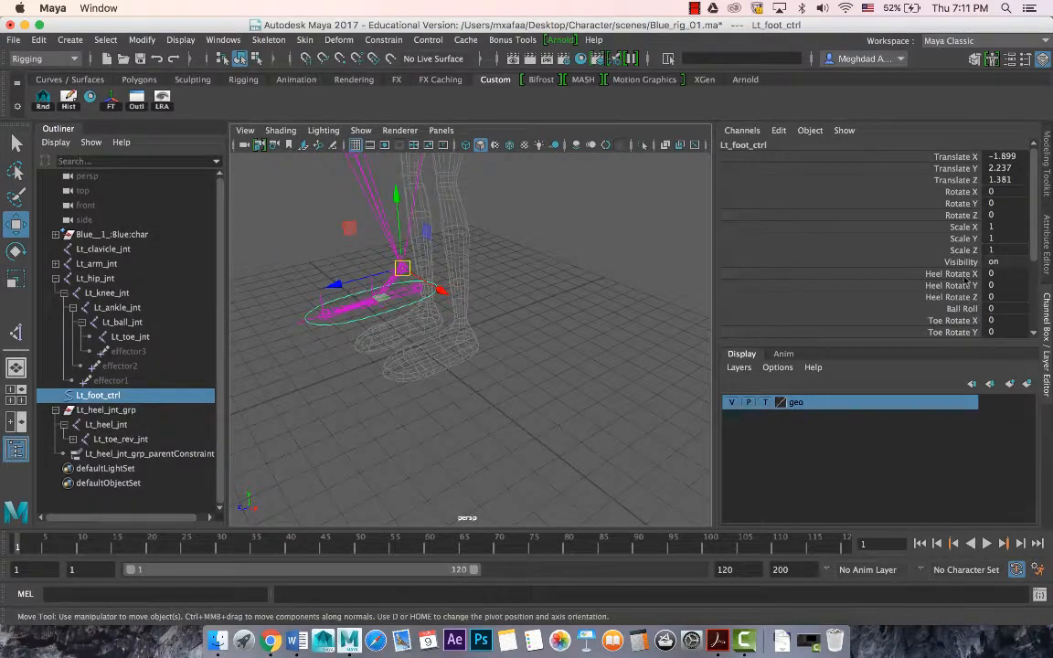
left_click(951, 274)
middle_click_drag(439, 375, 420, 297)
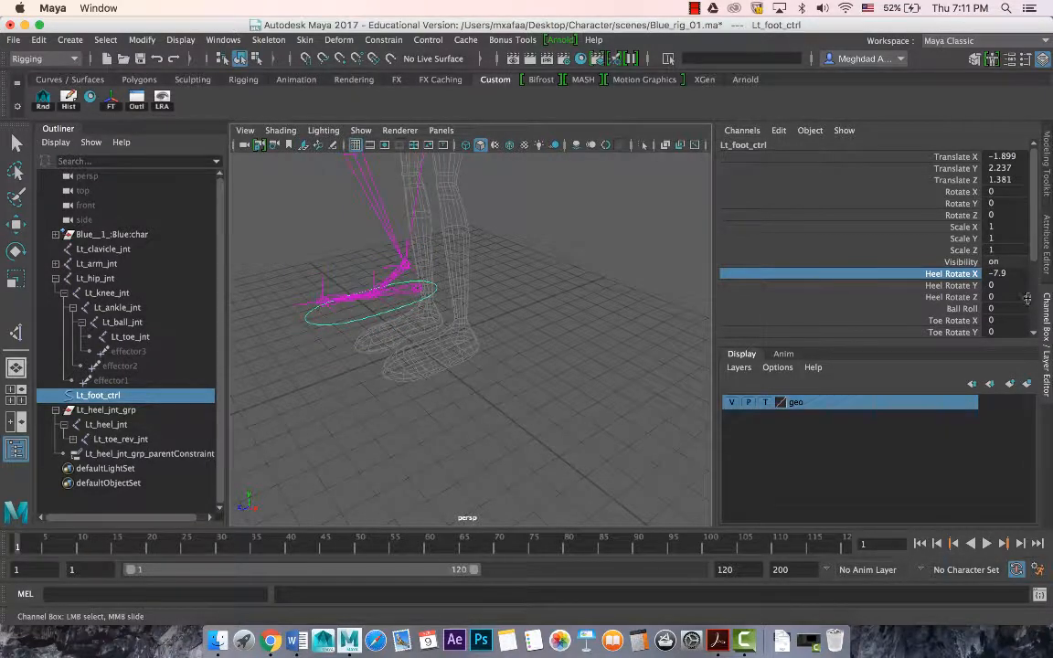
key("super+z")
key("super+z")
Step: Collapse Lt_heel_jnt_grp in the Outliner and examine the finished leg rig and the left arm joints on the whole character
left_click_drag(524, 339, 480, 353, "alt")
middle_click_drag(482, 272, 482, 432, "alt")
right_click_drag(482, 432, 395, 395, "alt")
left_click_drag(395, 395, 464, 393, "alt")
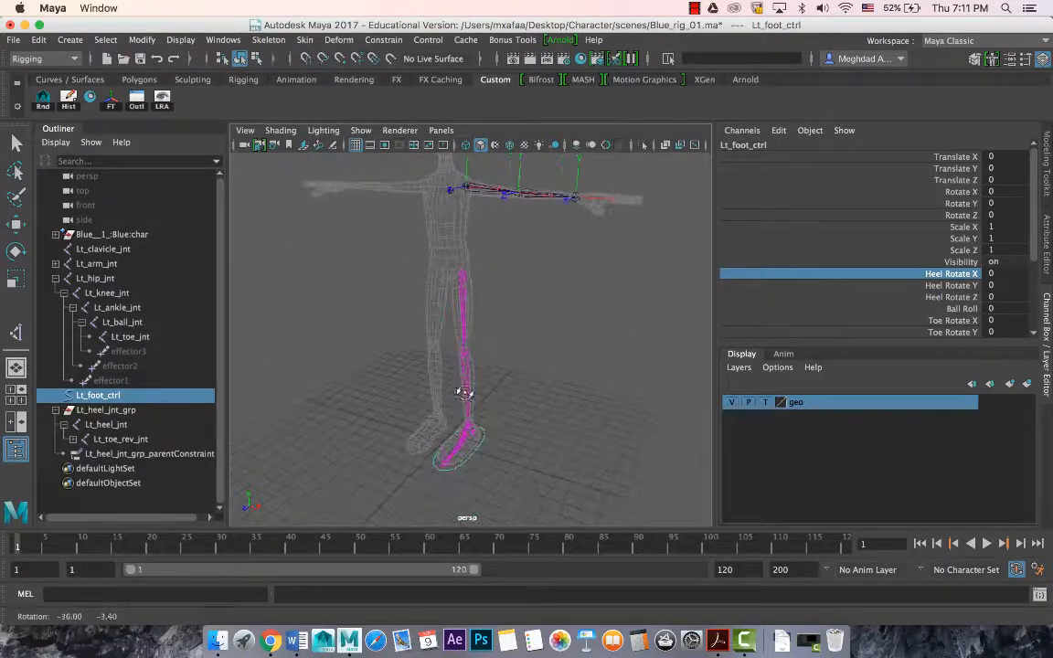
left_click(55, 409)
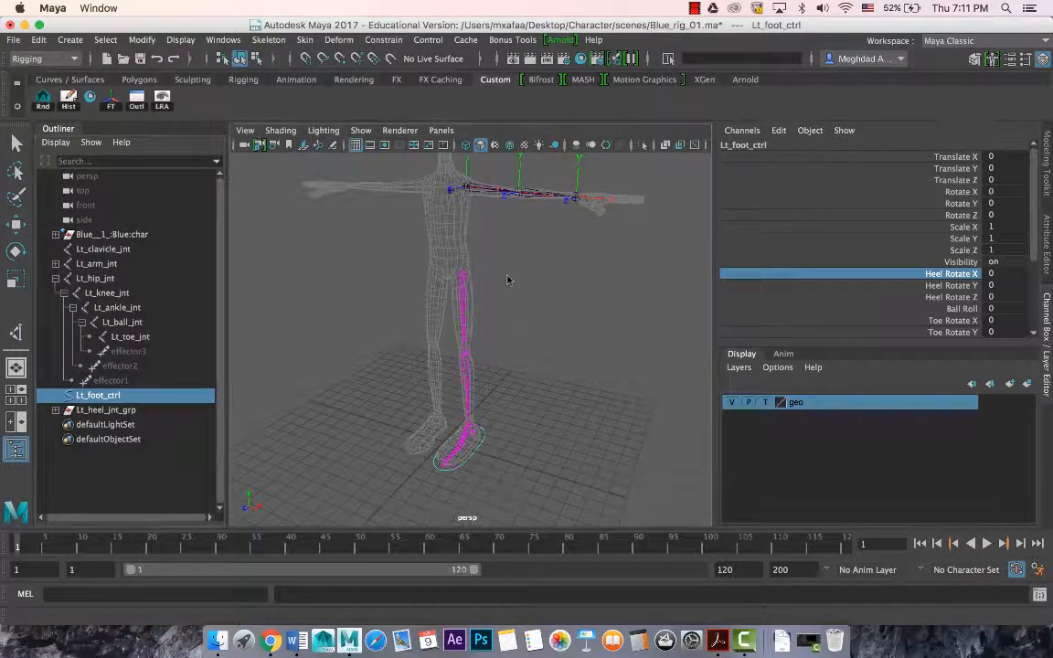
middle_click_drag(504, 259, 491, 378, "alt")
right_click_drag(447, 377, 531, 364, "alt")
middle_click_drag(531, 364, 541, 357, "alt")
left_click_drag(540, 356, 438, 349, "alt")
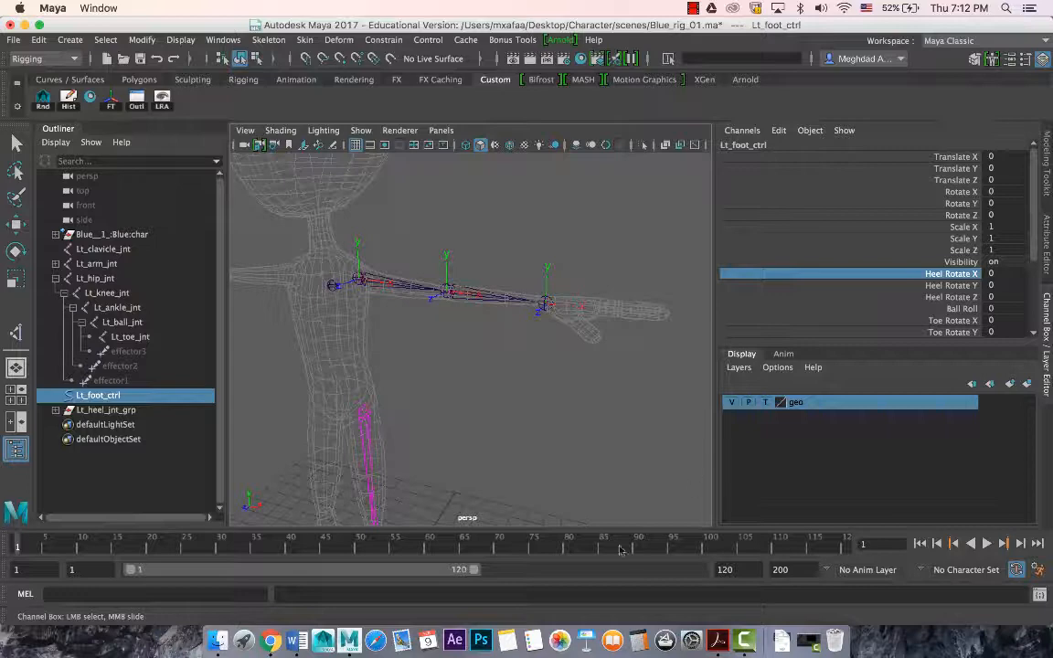
left_click(745, 640)
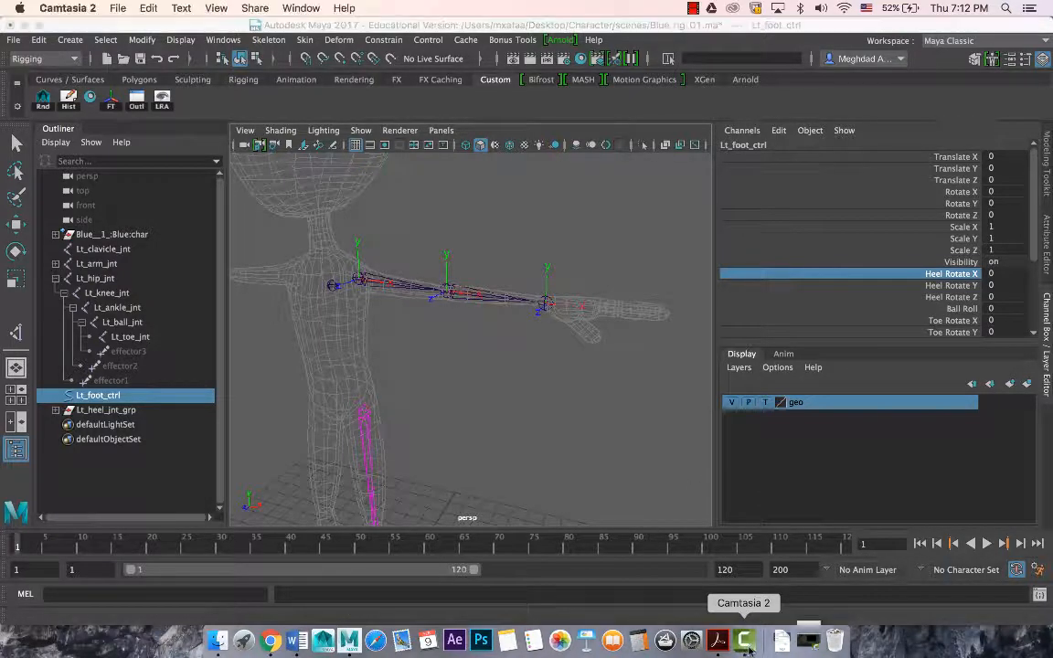